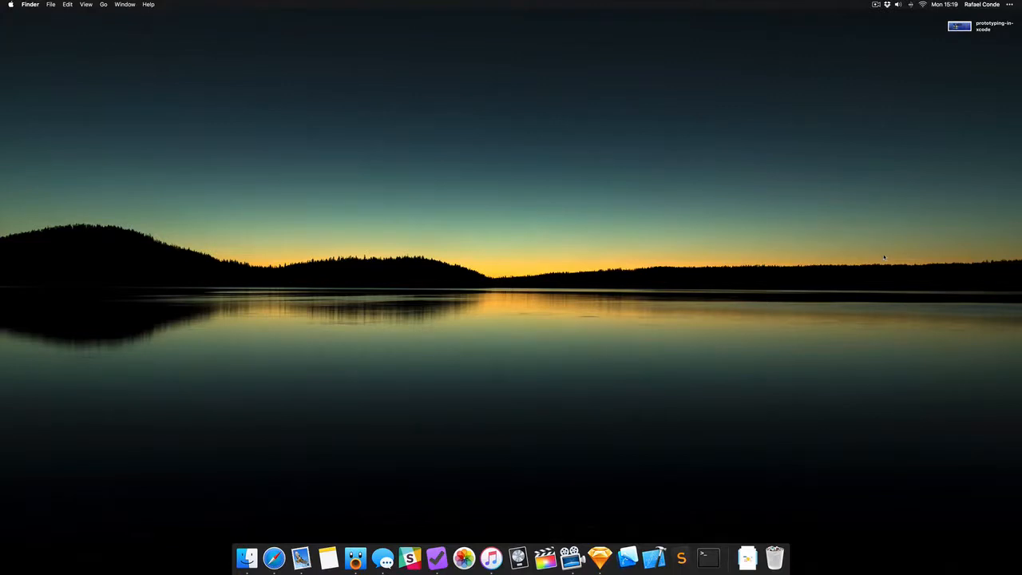
- Open the prototyping-in-xcode design file in Sketch and select the PSN, Explore, Store, Events and Notifications artboards
double_click(990, 26)
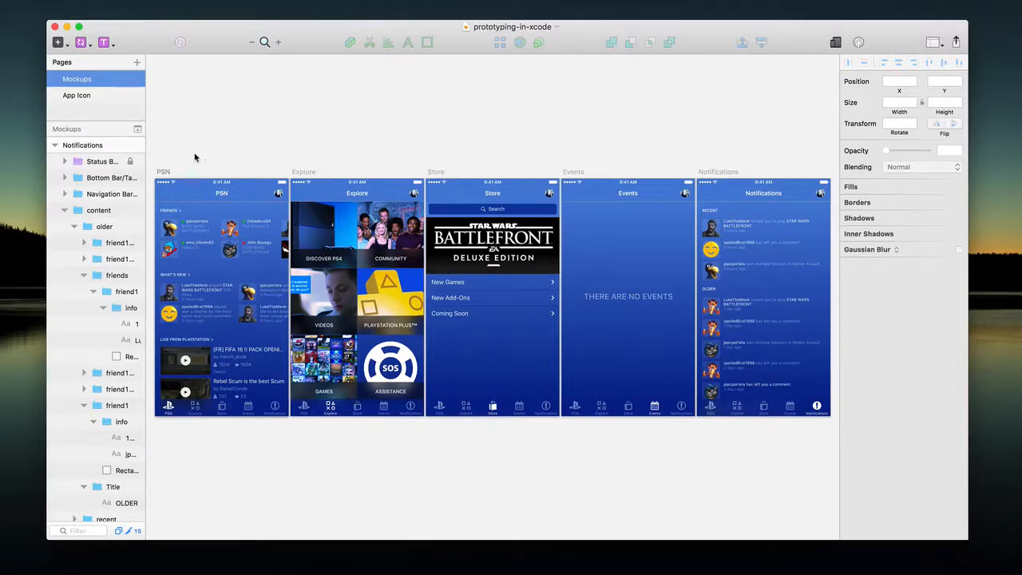
click(163, 173)
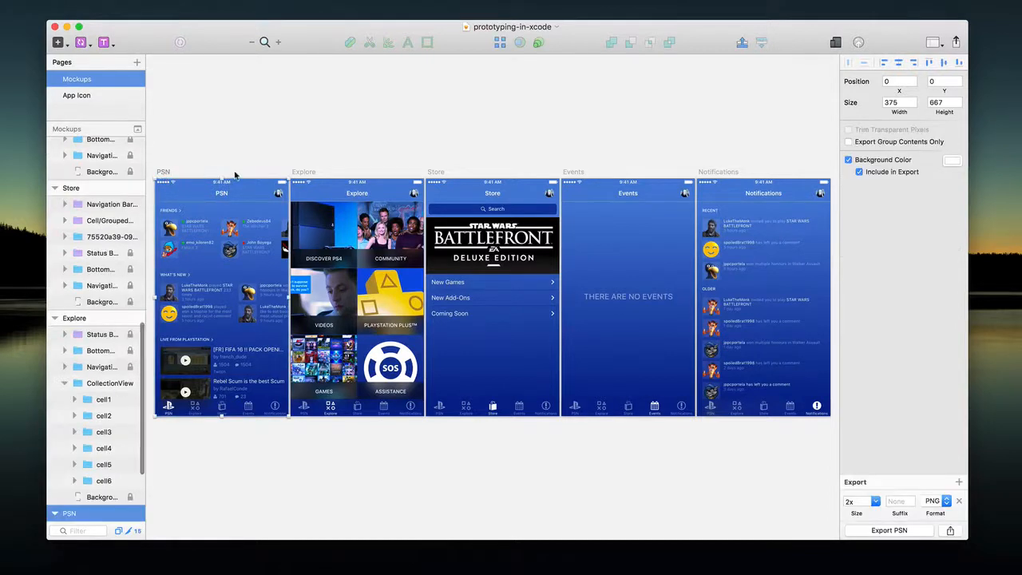
shift+click(301, 173)
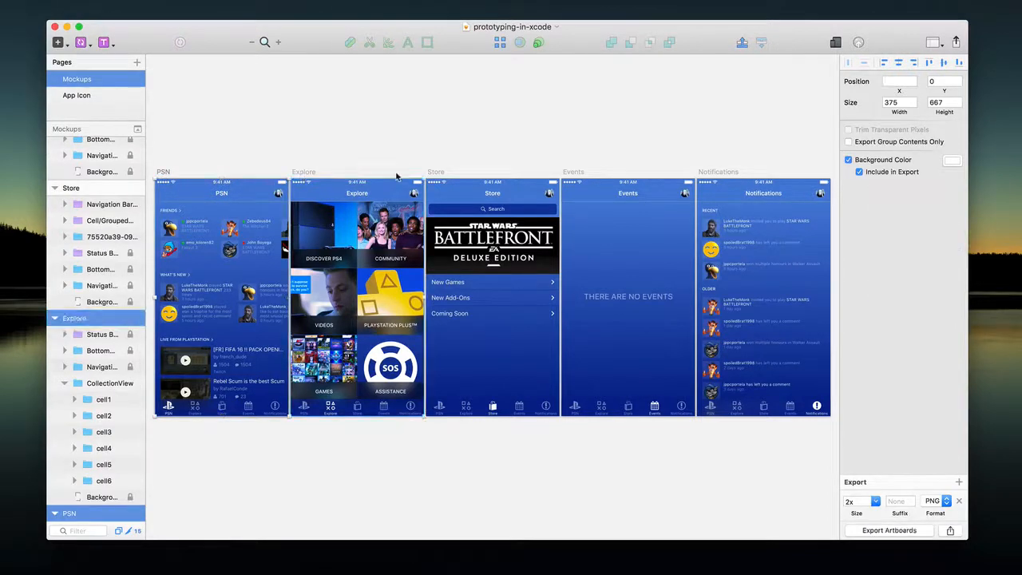
shift+click(438, 172)
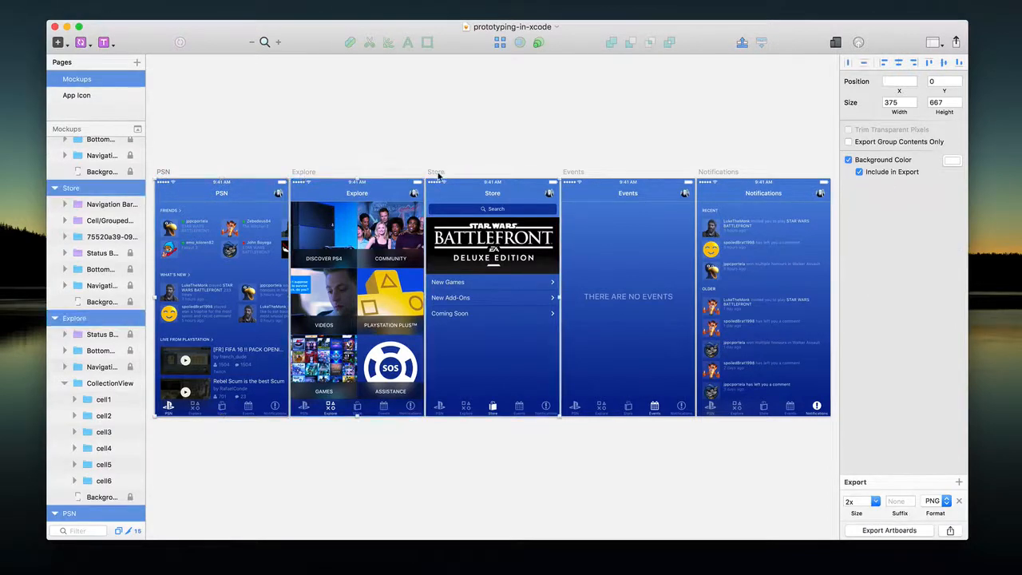
shift+click(719, 171)
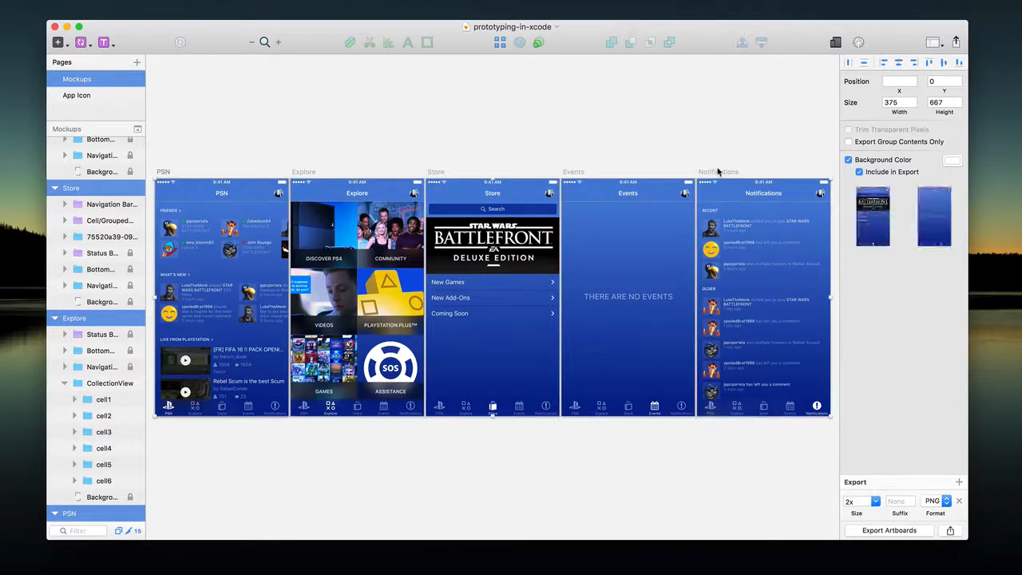
click(959, 482)
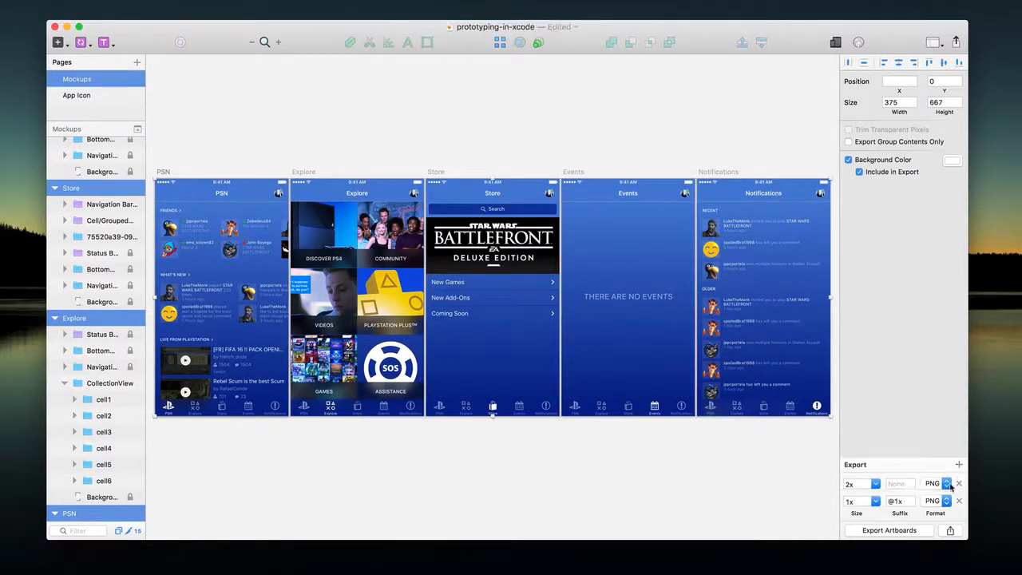
double_click(894, 500)
key(BackSpace)
key(shift+Tab)
key(shift+Tab)
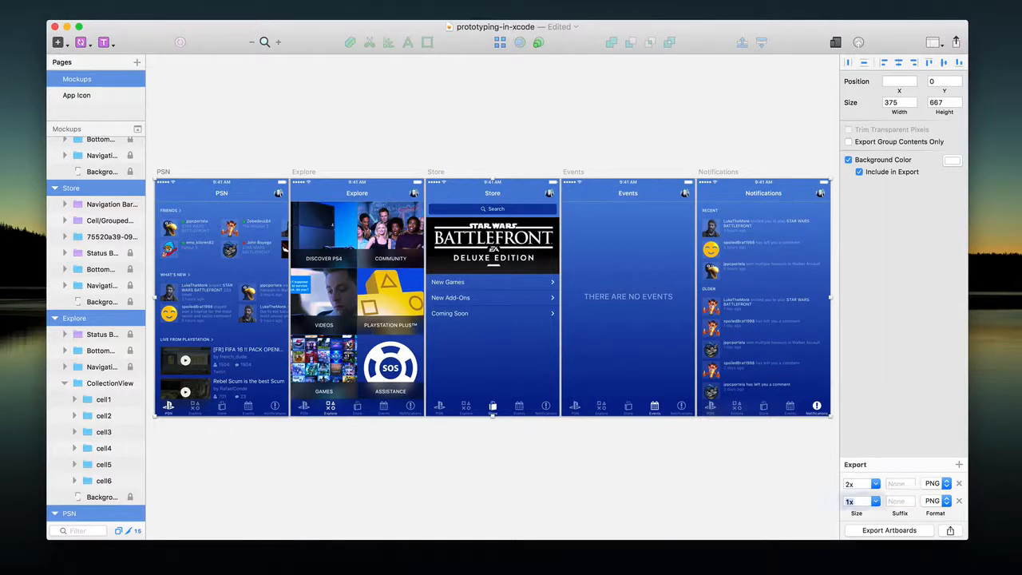
text(@2x)
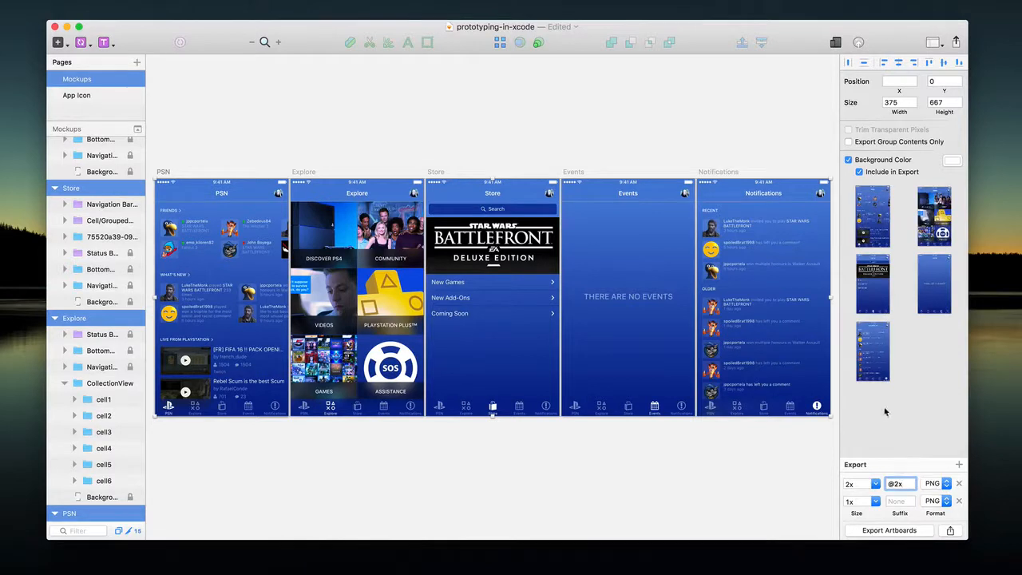
- Export the five artboards to the Desktop and check the resulting image files there
click(888, 530)
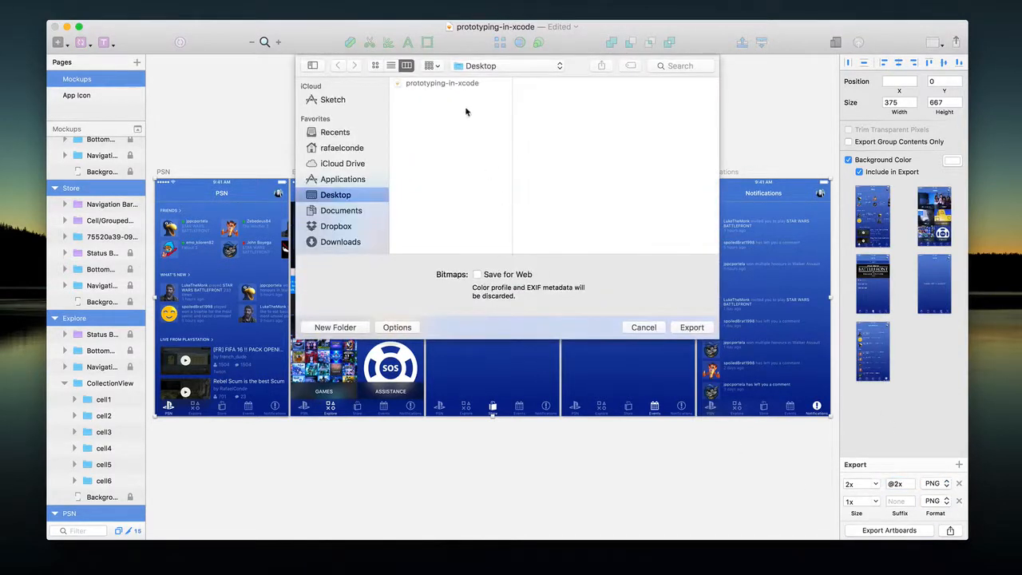
click(691, 328)
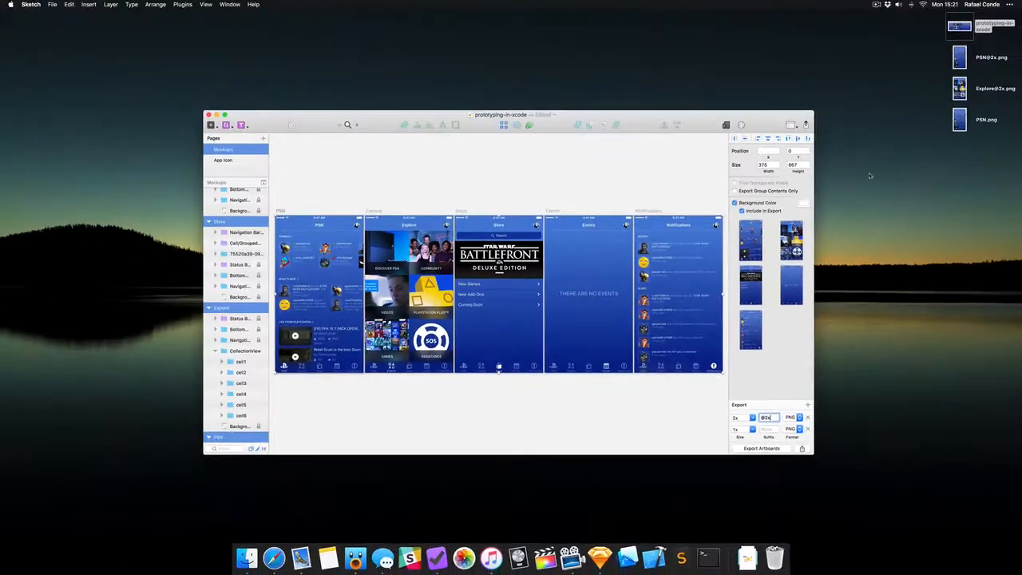
click(910, 160)
drag(932, 64, 991, 340)
click(924, 259)
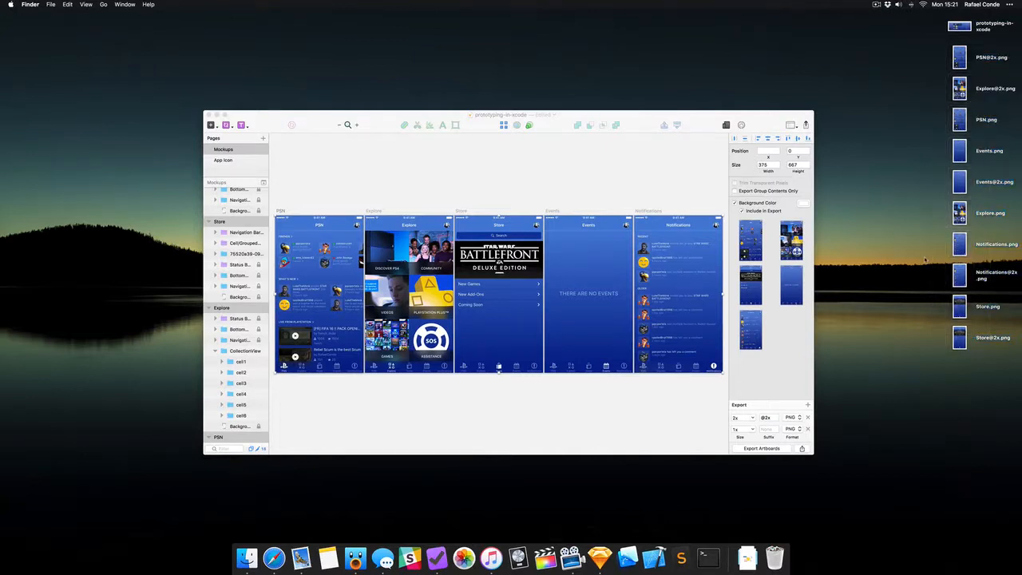
- Hide Sketch, switch to Xcode and start a new project from the iOS Single View Application template
click(533, 156)
key(super+h)
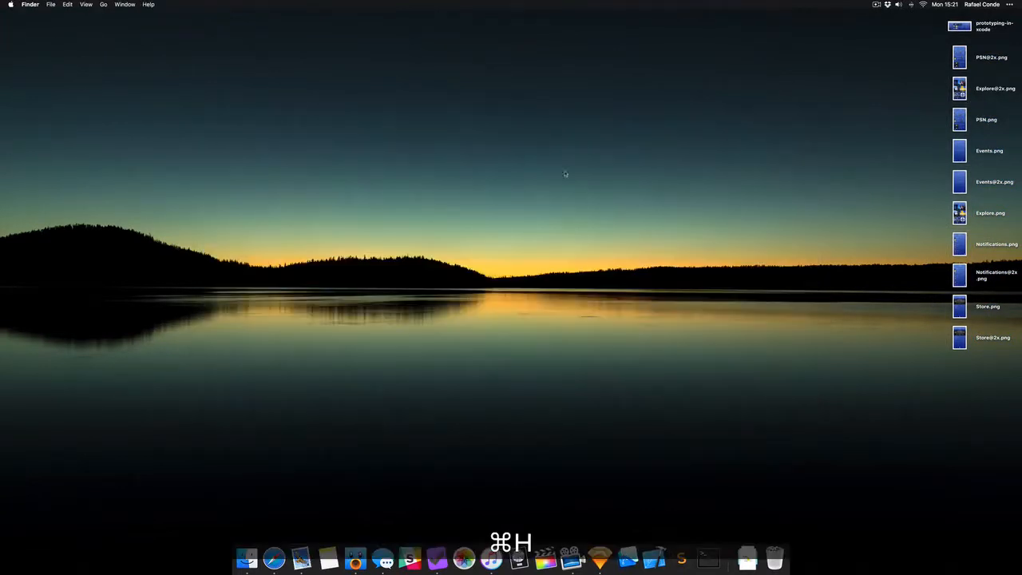
click(654, 557)
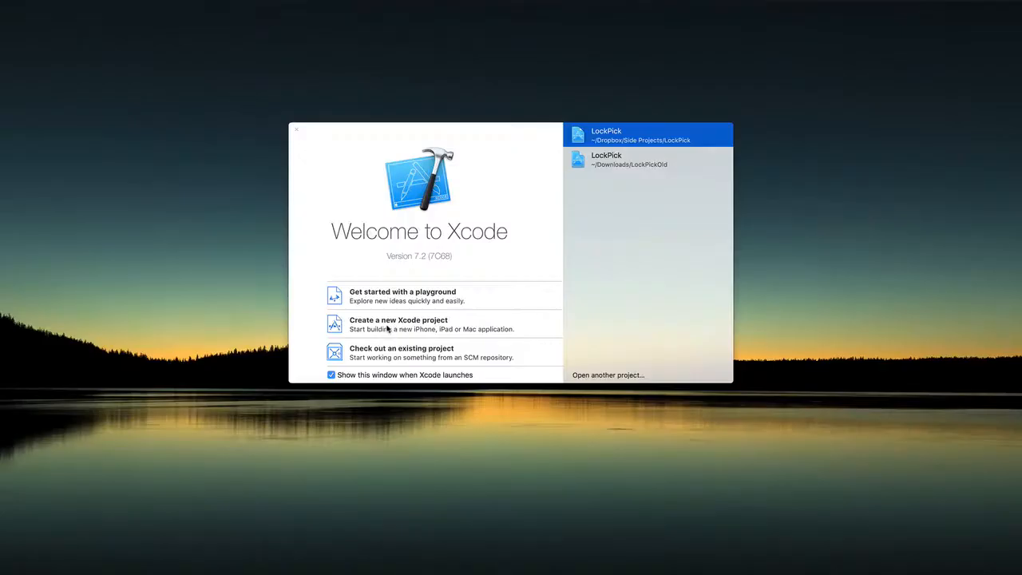
click(388, 329)
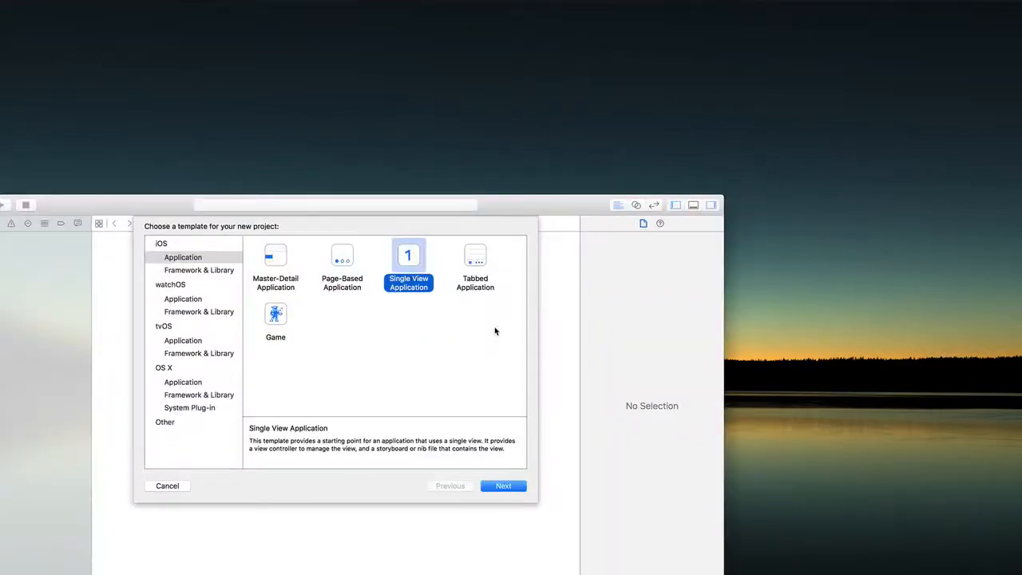
drag(523, 210, 692, 140)
mouse_move(892, 574)
mouse_down()
mouse_move(926, 574)
mouse_move(907, 574)
mouse_up()
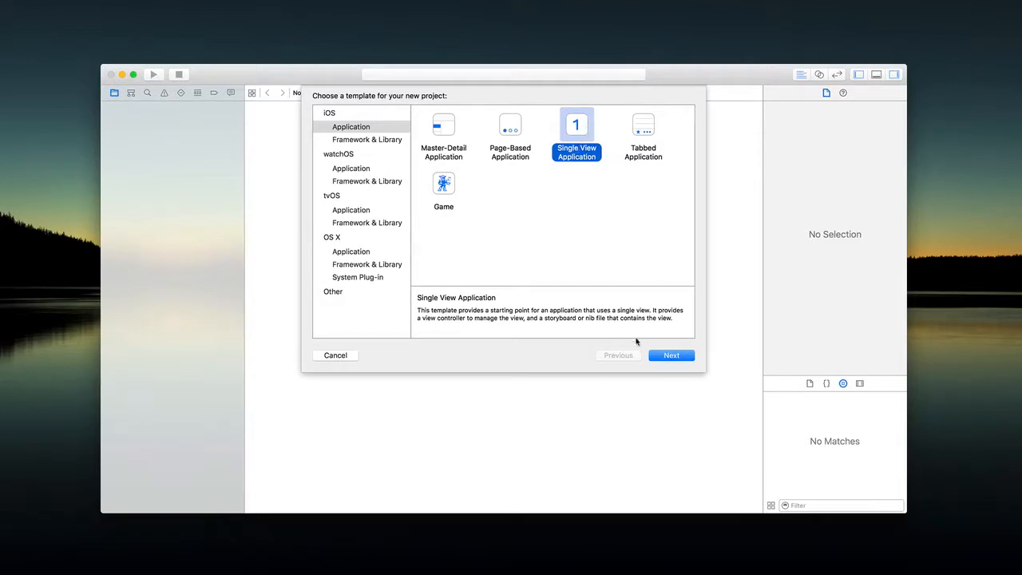
click(671, 356)
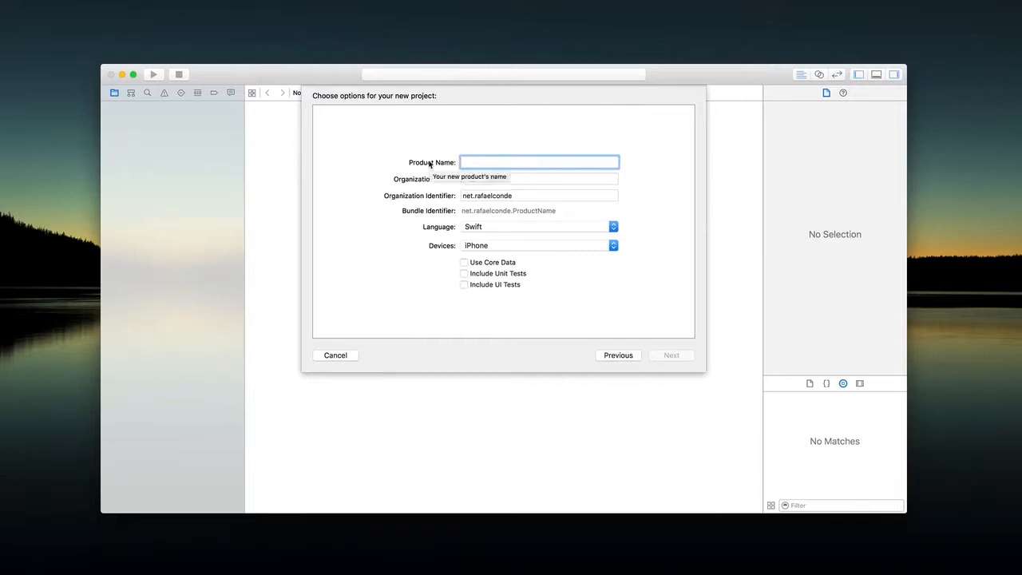
- Enter prototype as the product name of the new project
text(pro)
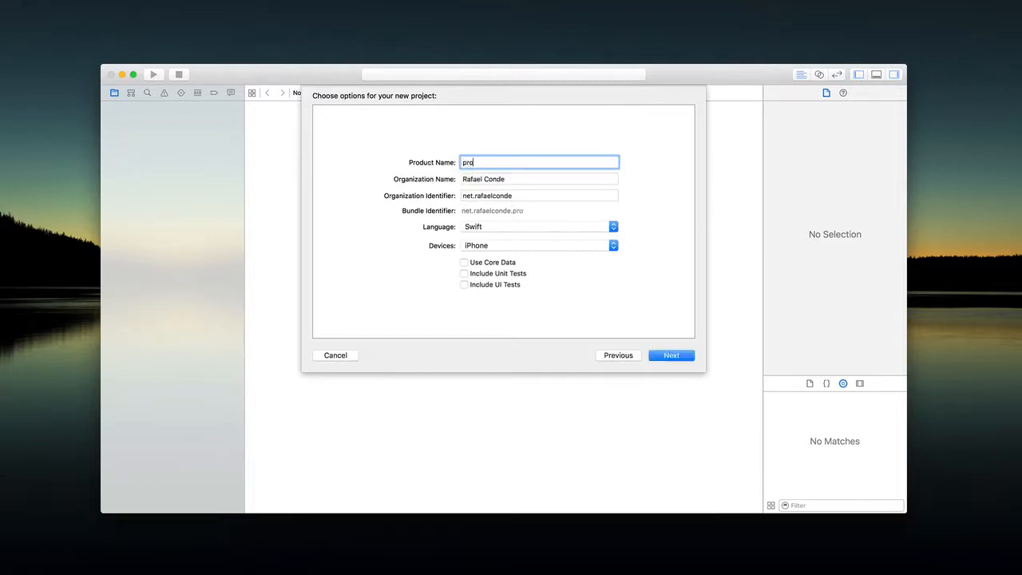
text(totype)
key(Tab)
key(Tab)
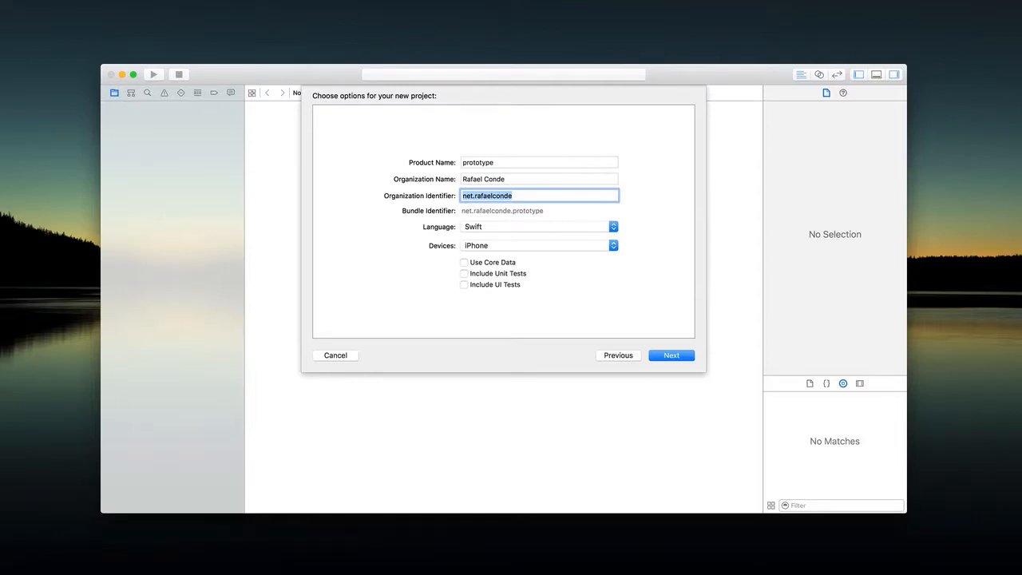
key(Right)
key(super+a)
key(Left)
key(super+a)
key(Right)
key(super+a)
key(Left)
key(super+a)
click(476, 228)
click(457, 227)
click(559, 246)
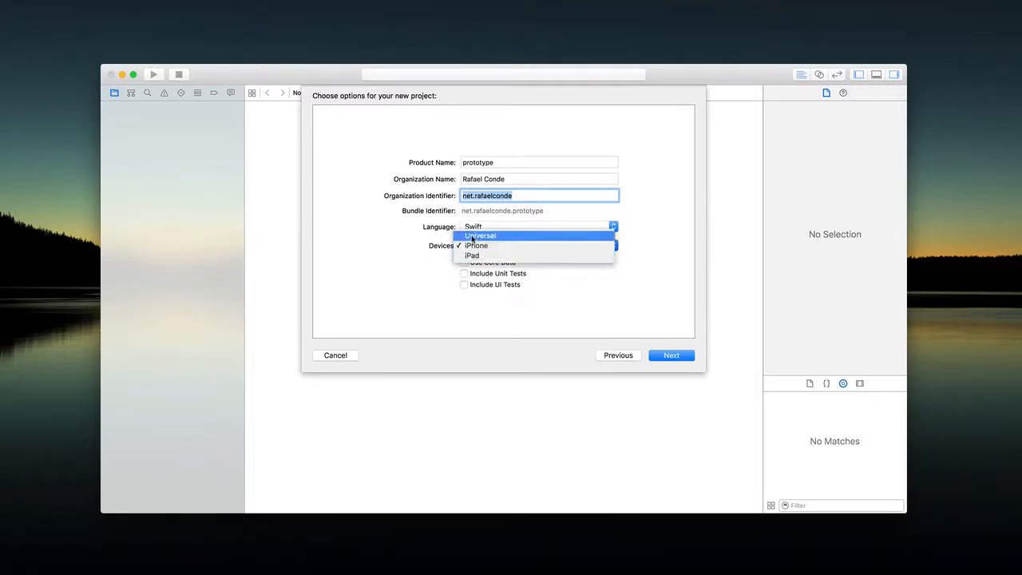
click(436, 254)
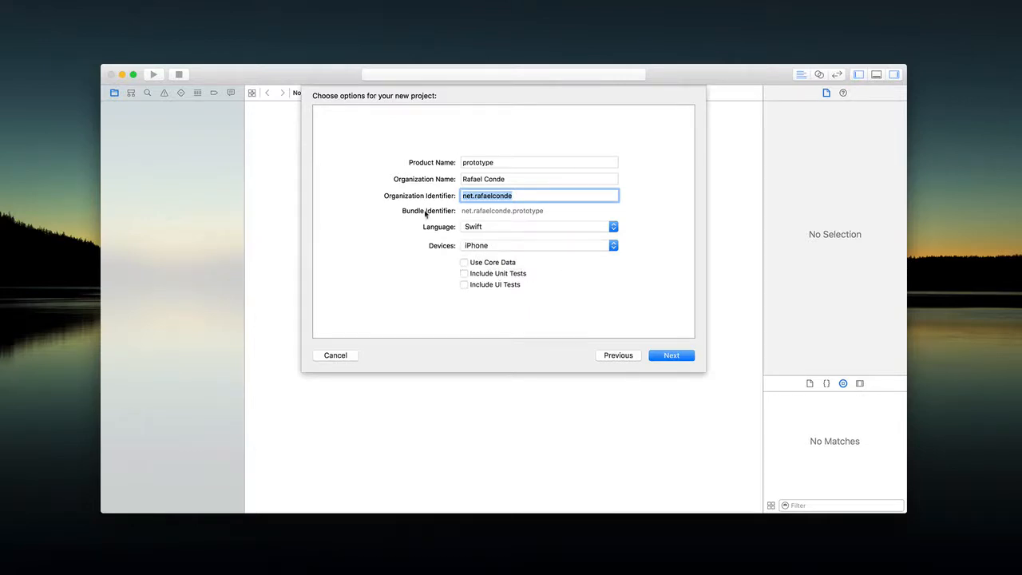
- Accept the project options with Swift and iPhone, and create the project on the Desktop without a Git repository
click(666, 359)
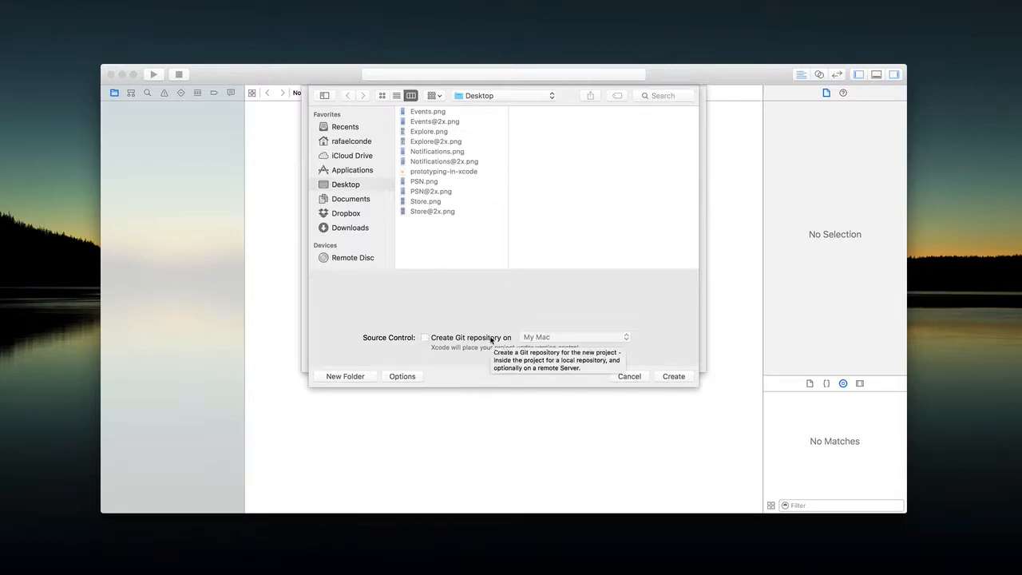
click(671, 378)
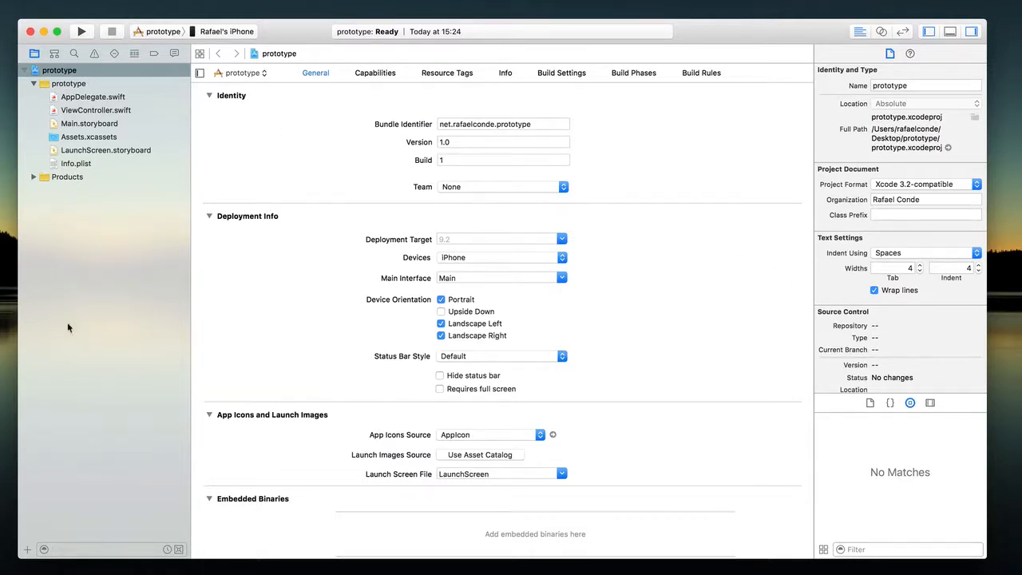
- Look through the symbol, find, issue, test and debug navigators, and return to the project's file list
click(55, 53)
click(74, 53)
click(94, 54)
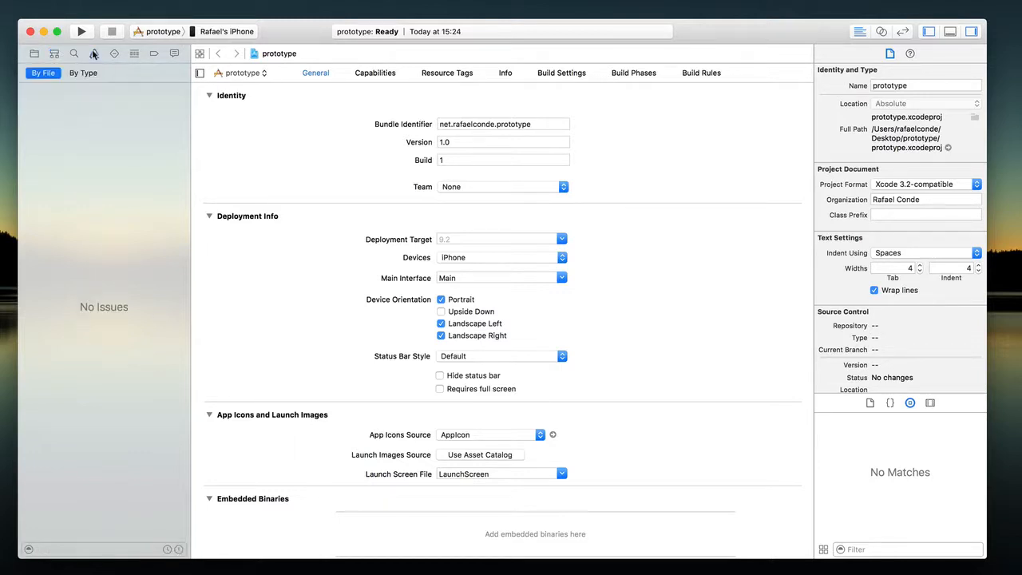
click(114, 54)
click(134, 53)
click(33, 54)
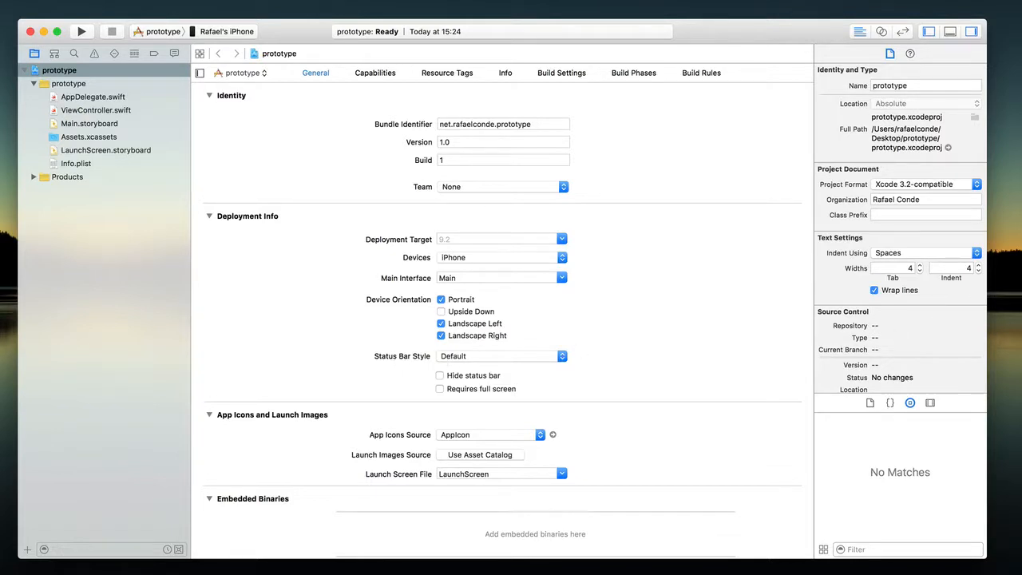
key(space)
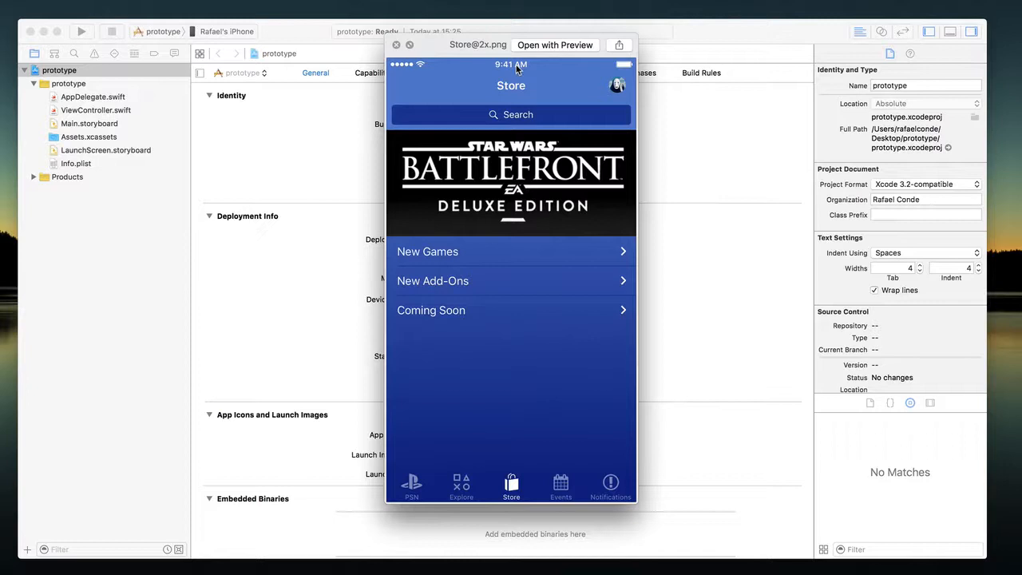
key(space)
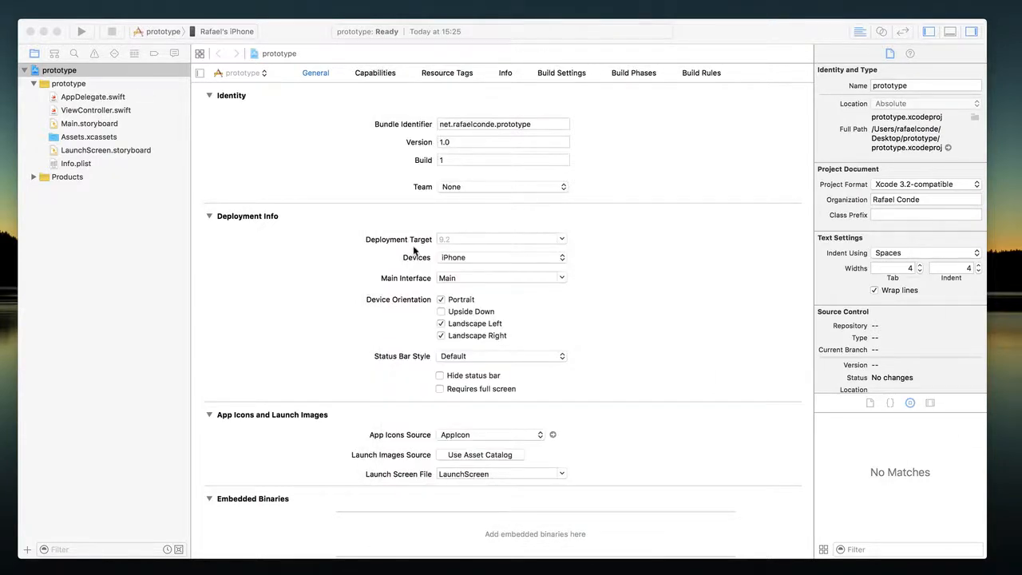
click(460, 356)
click(426, 359)
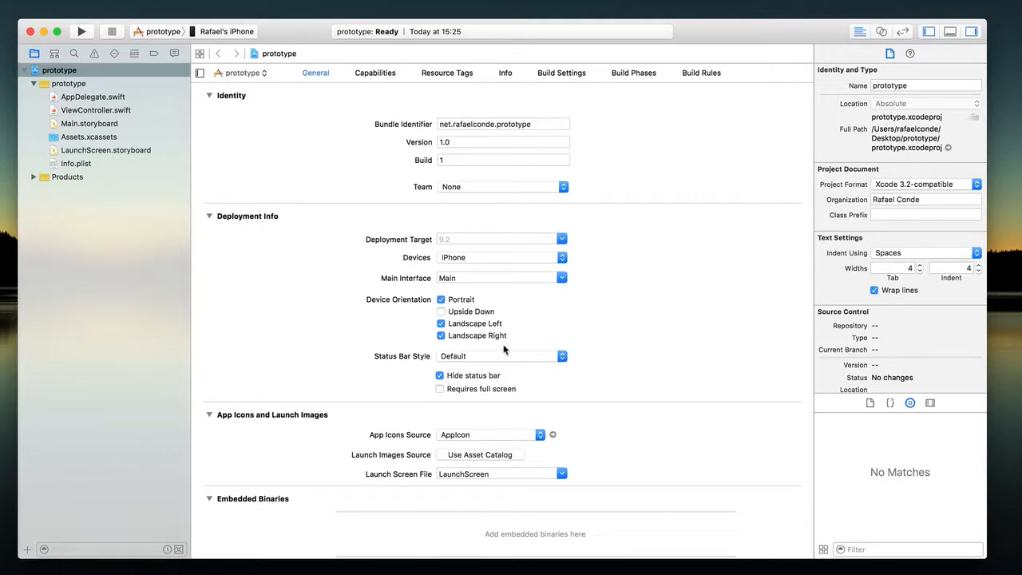
- Open Main.storyboard to show the empty View Controller scene
click(91, 126)
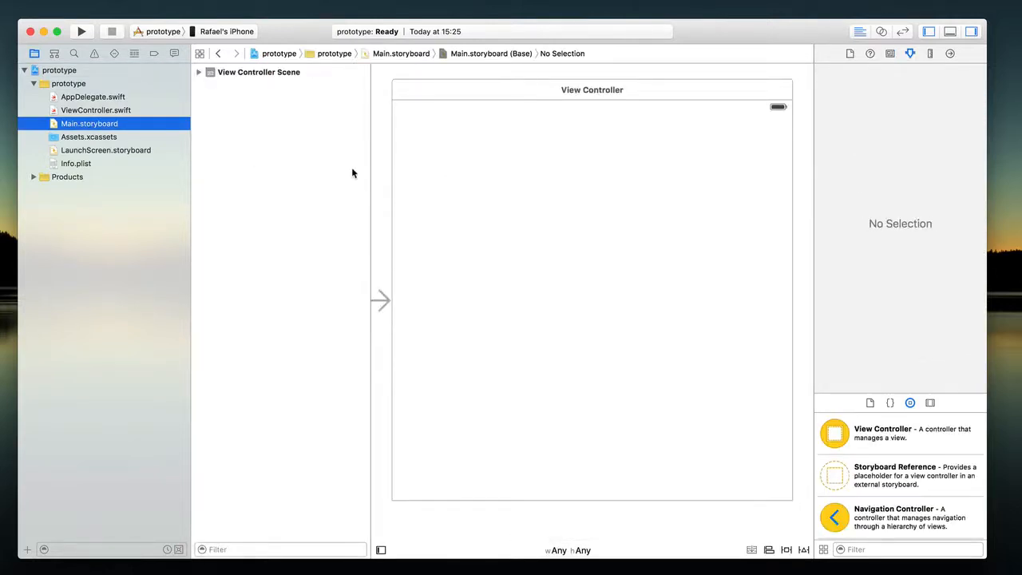
scroll(392, 166, right, 2)
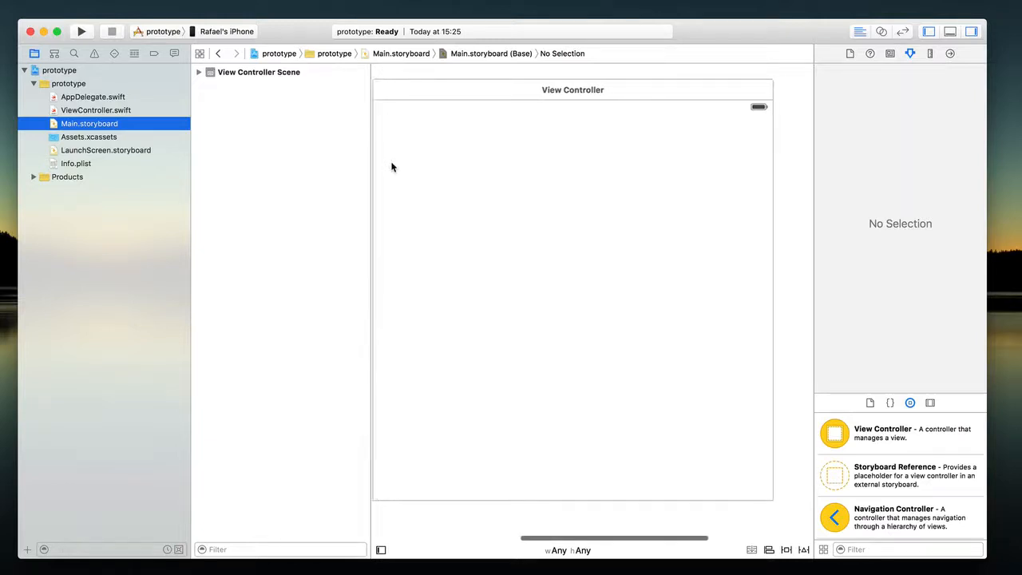
scroll(391, 166, left, 3)
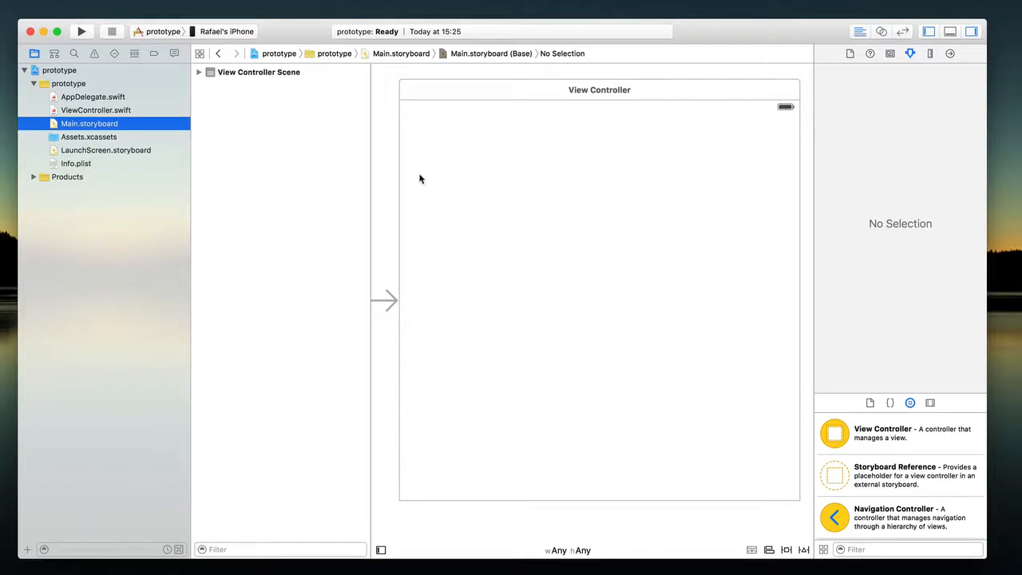
scroll(502, 192, right, 1)
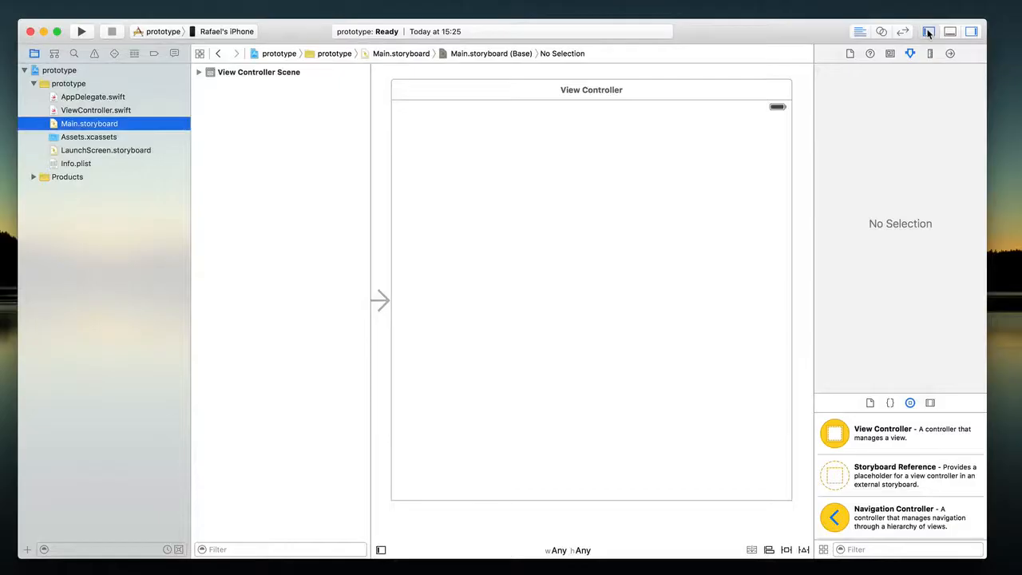
- Hide the project navigator to widen the storyboard canvas, and select the View Controller
click(928, 31)
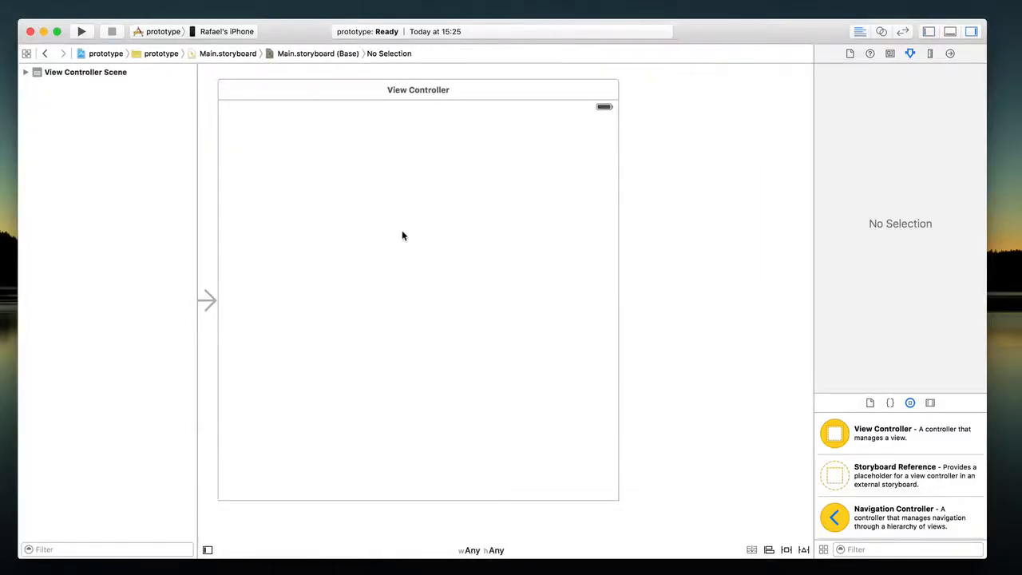
scroll(403, 233, left, 2)
scroll(402, 234, left, 2)
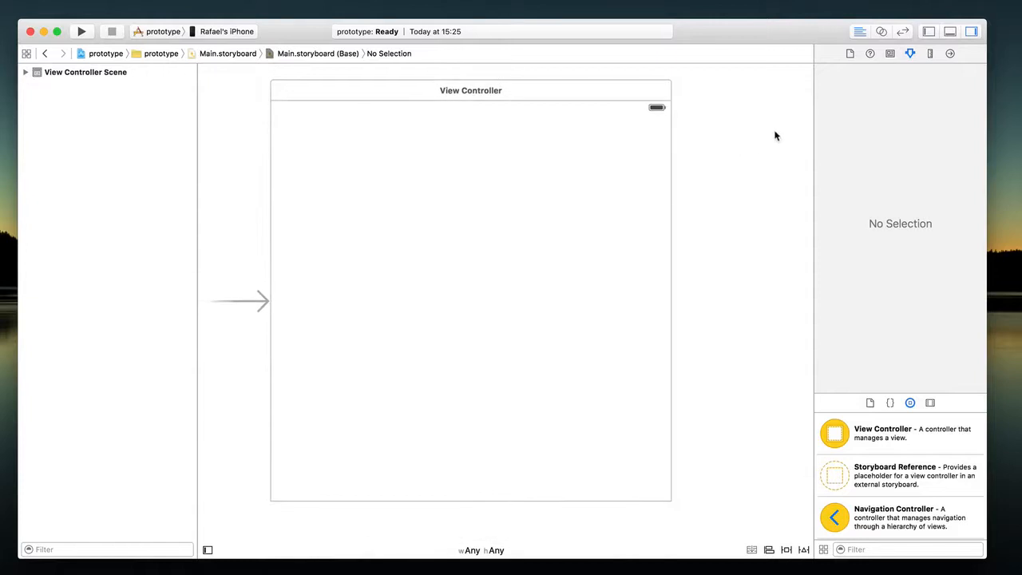
scroll(533, 124, left, 2)
scroll(533, 124, up, 1)
click(545, 108)
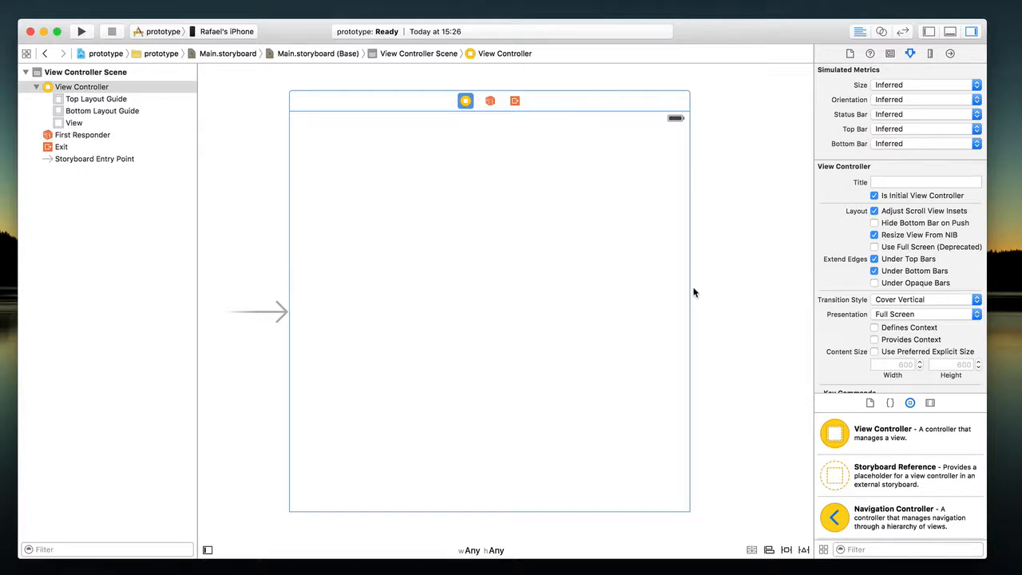
scroll(644, 284, left, 1)
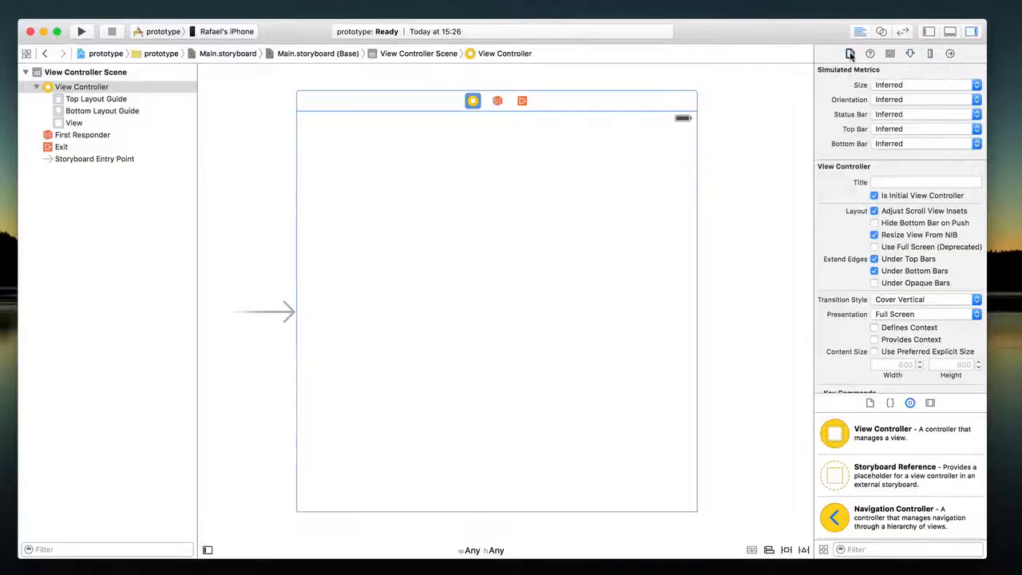
- Disable size classes for Main.storyboard, keeping the iPhone size class data, and turn off Auto Layout
click(850, 53)
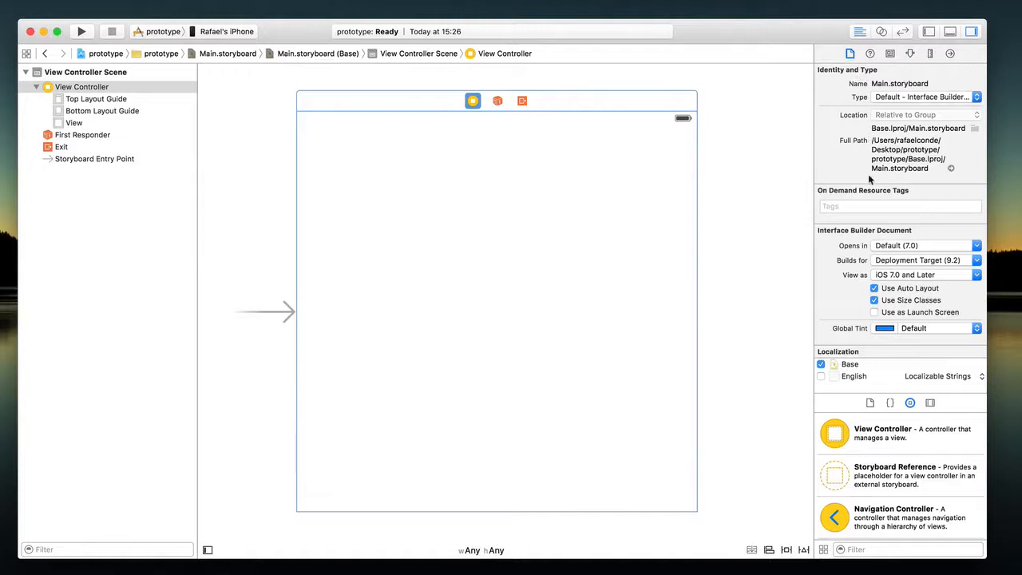
scroll(901, 302, down, 2)
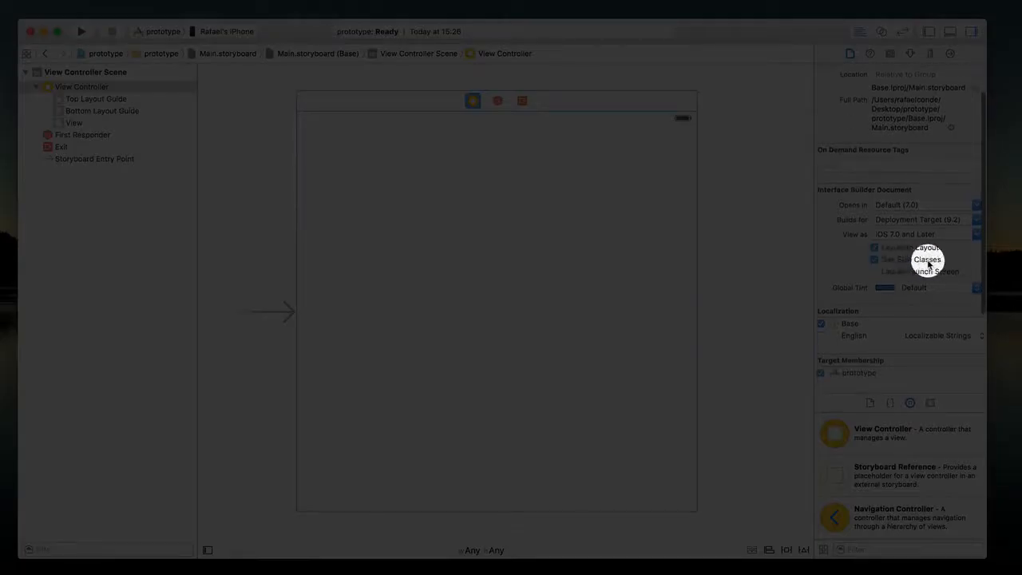
click(875, 260)
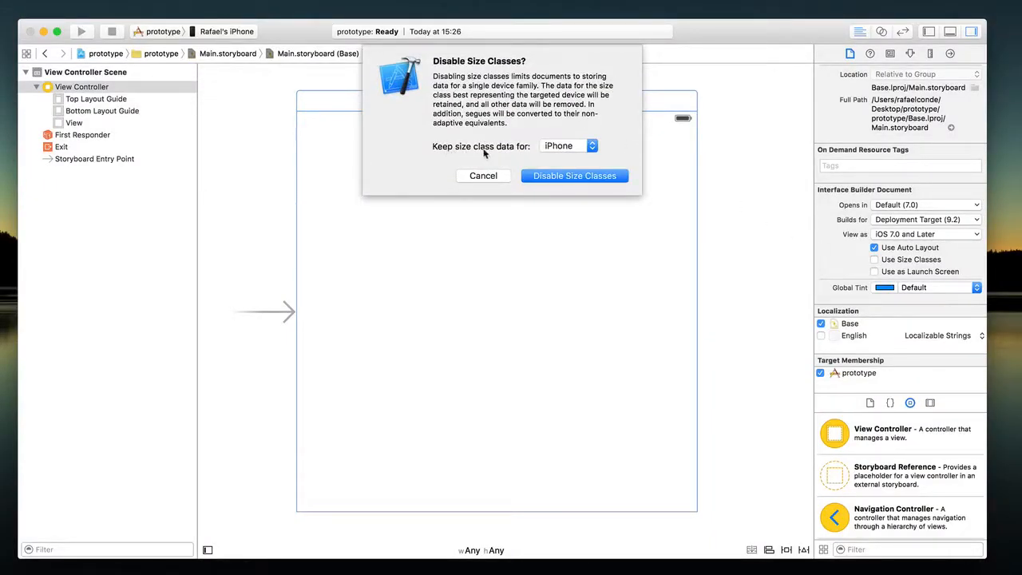
click(564, 146)
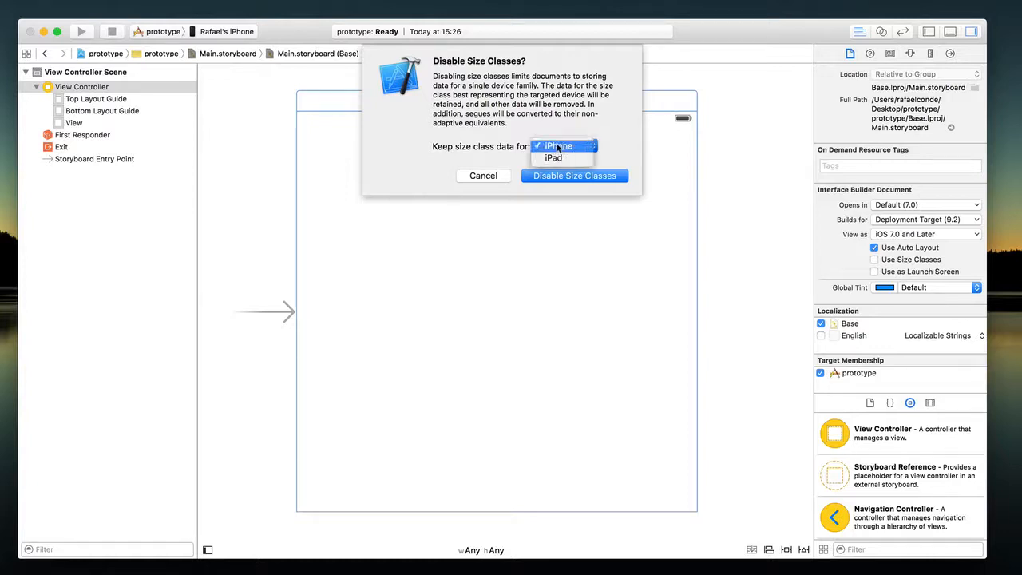
click(559, 147)
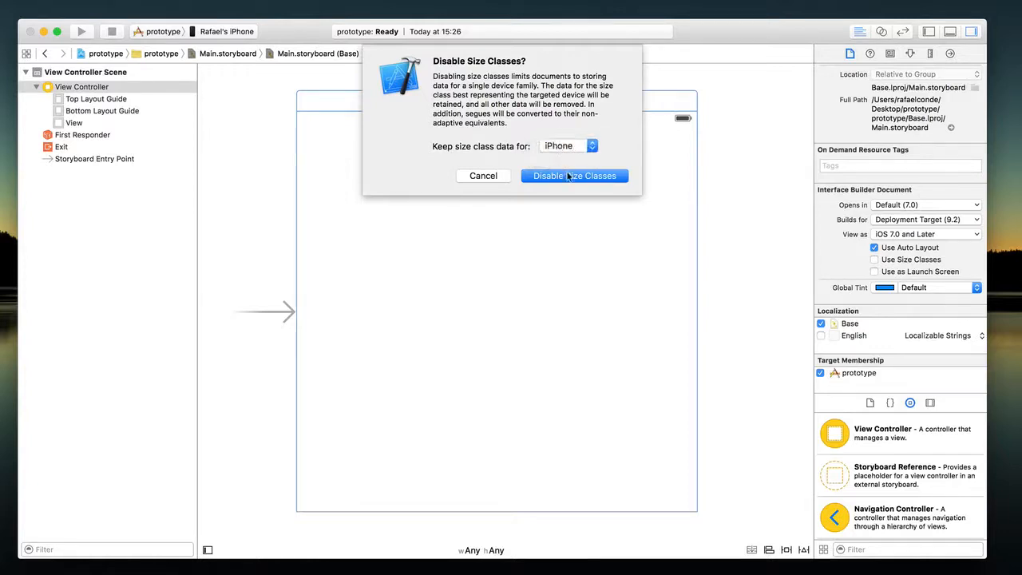
click(570, 177)
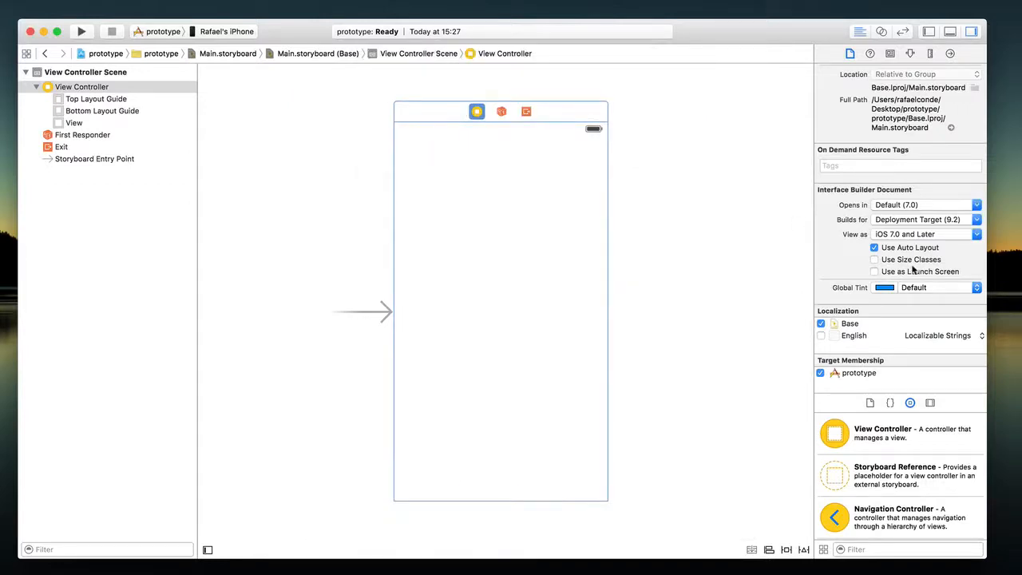
click(874, 249)
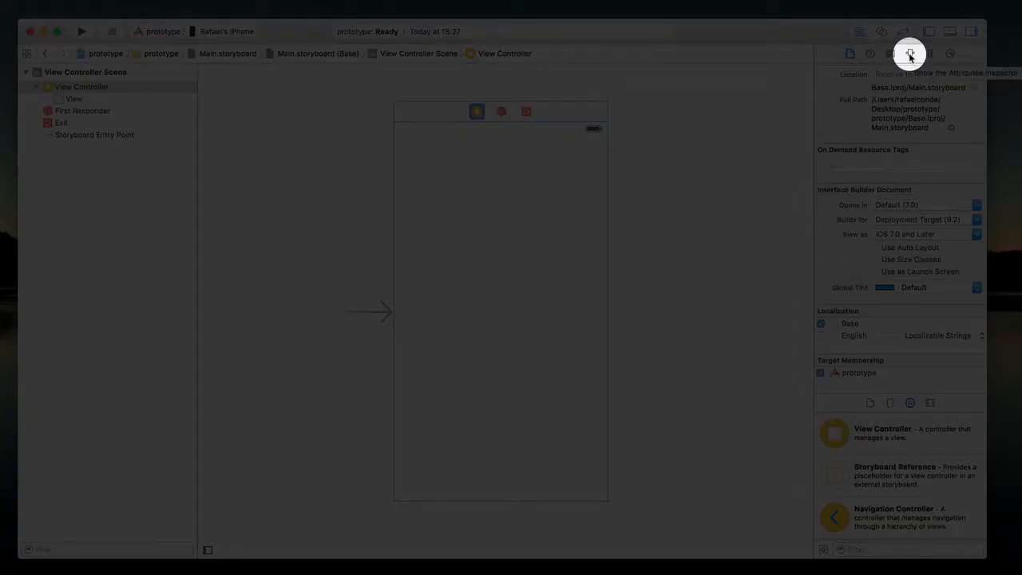
- Set the View Controller's simulated size to iPhone 4.7-inch
click(910, 55)
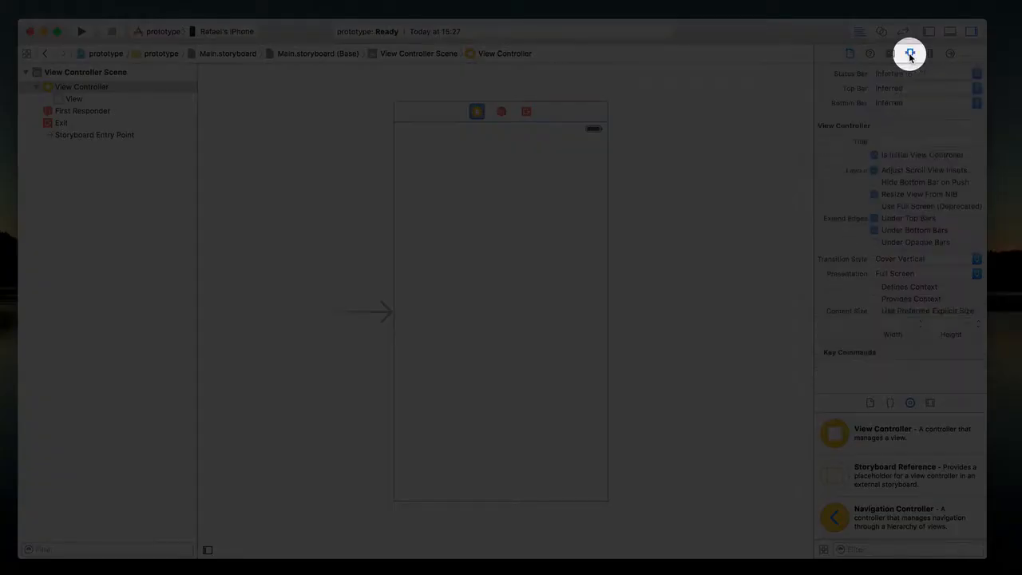
scroll(862, 107, up, 2)
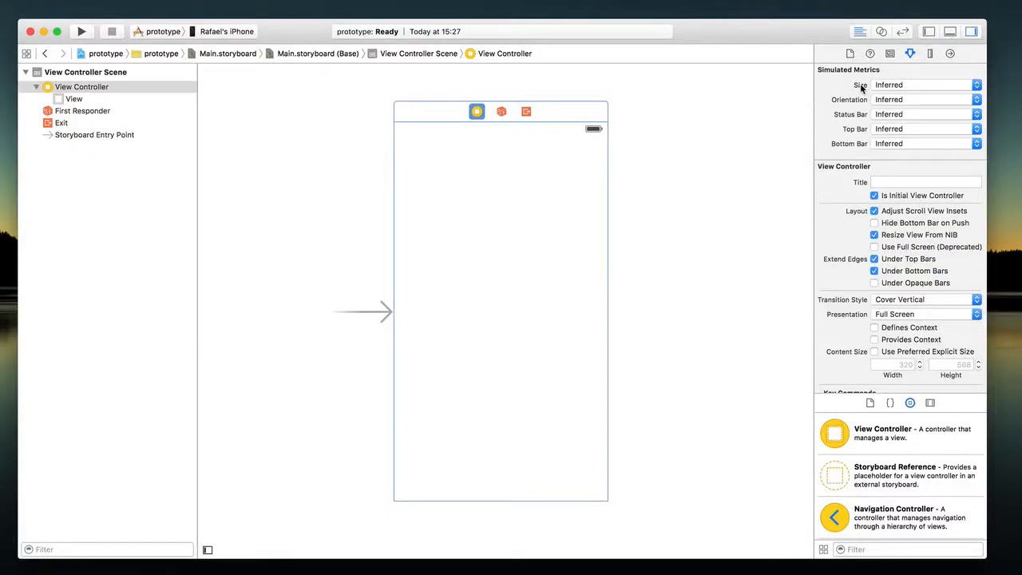
click(905, 87)
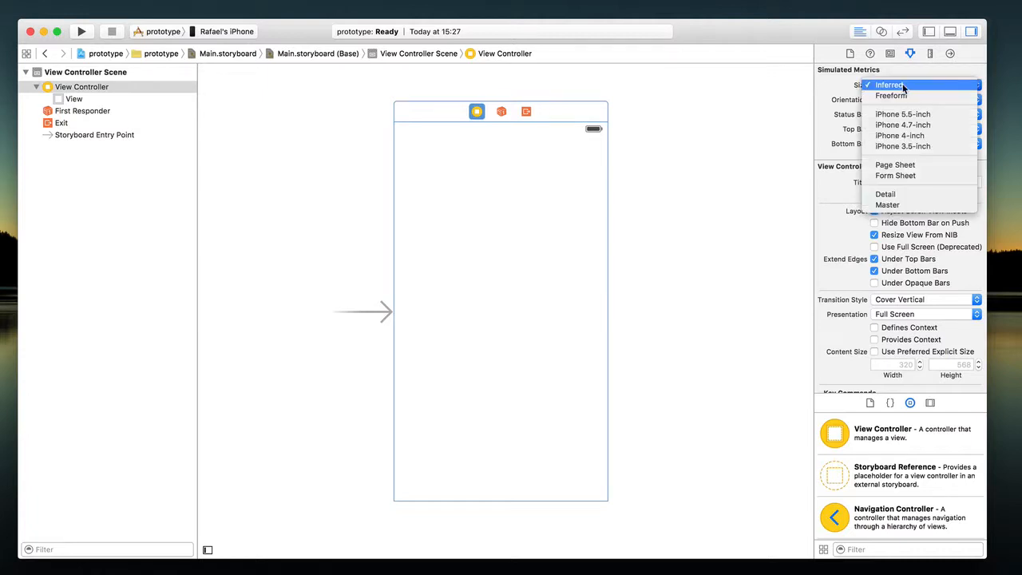
click(917, 126)
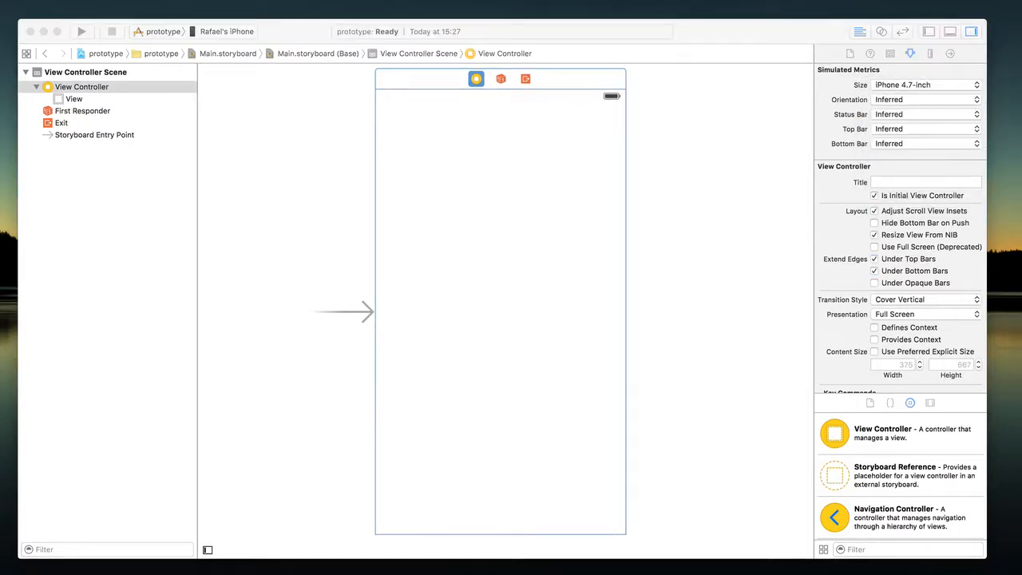
key(space)
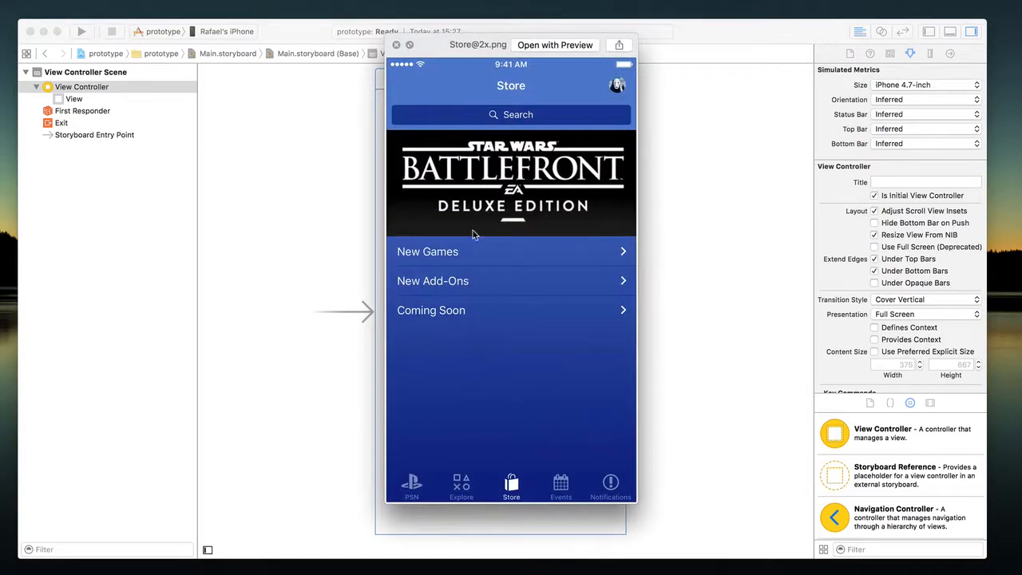
key(space)
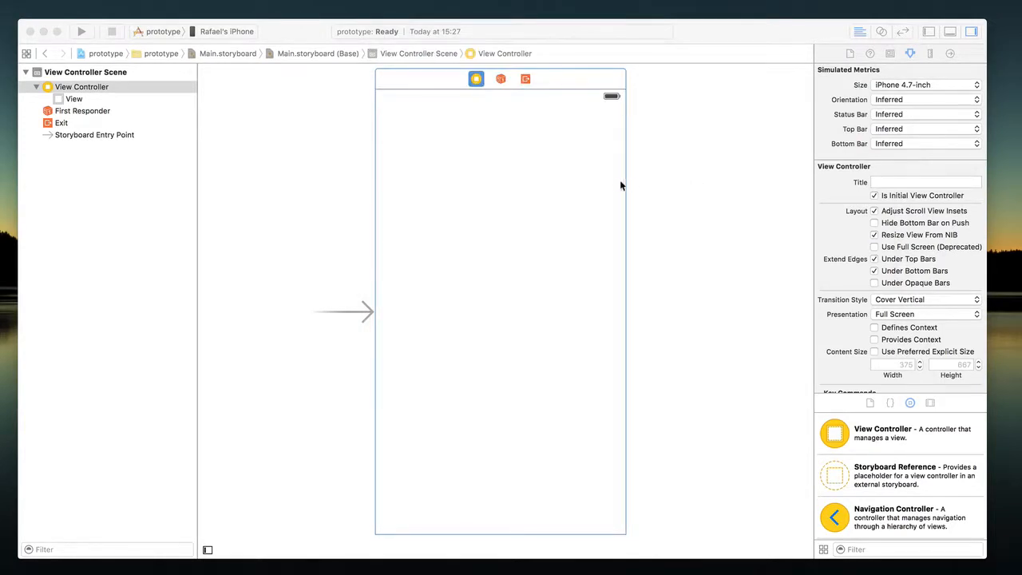
click(683, 174)
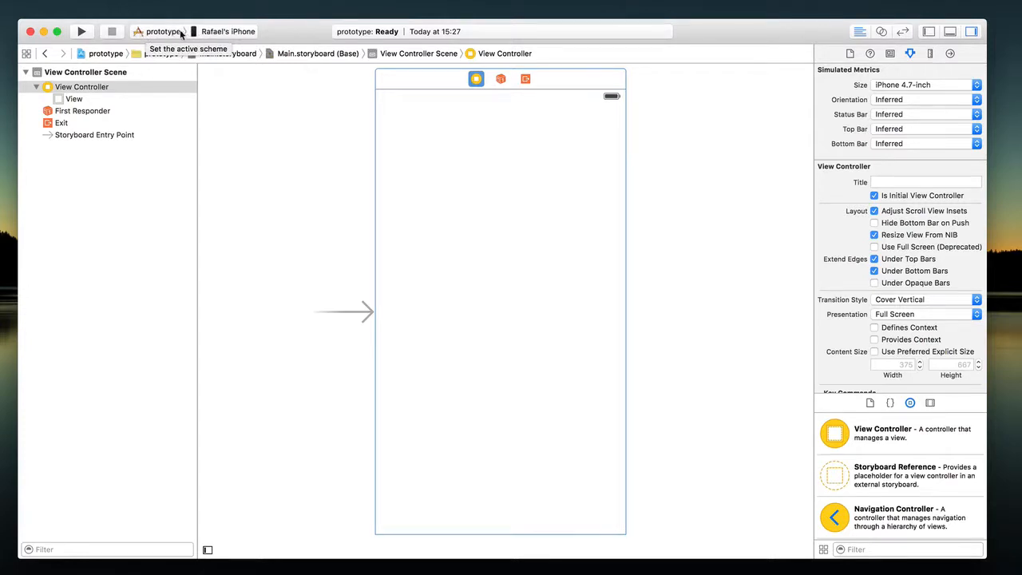
- Choose the iPhone 6s simulator as the run destination, run the prototype app, and return to the storyboard
click(242, 35)
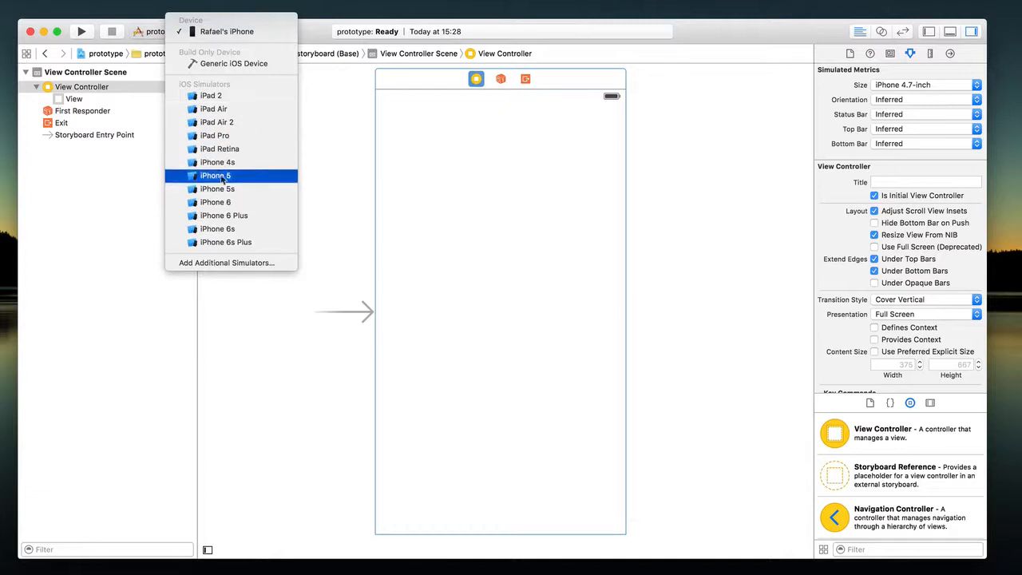
click(233, 230)
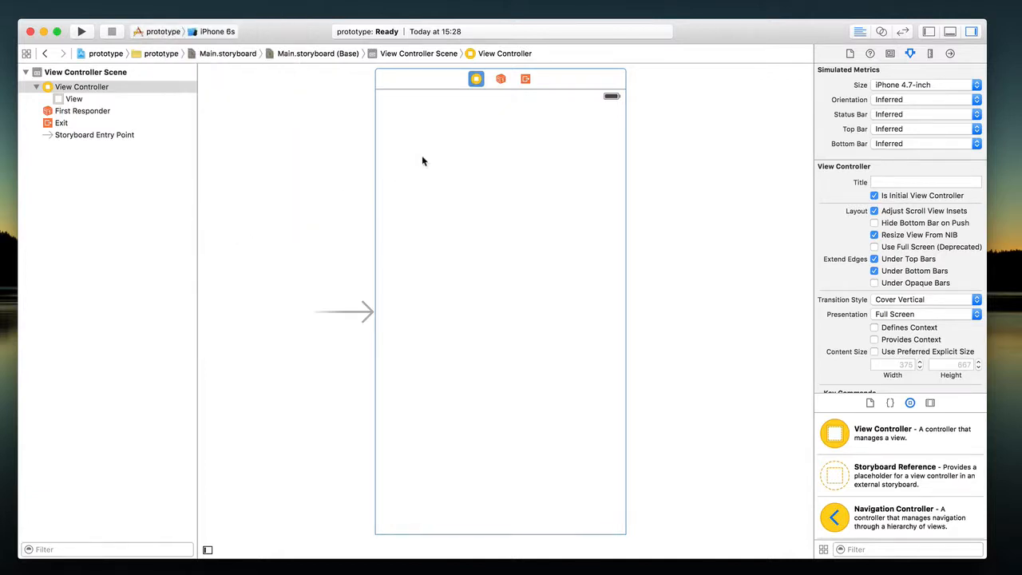
click(82, 32)
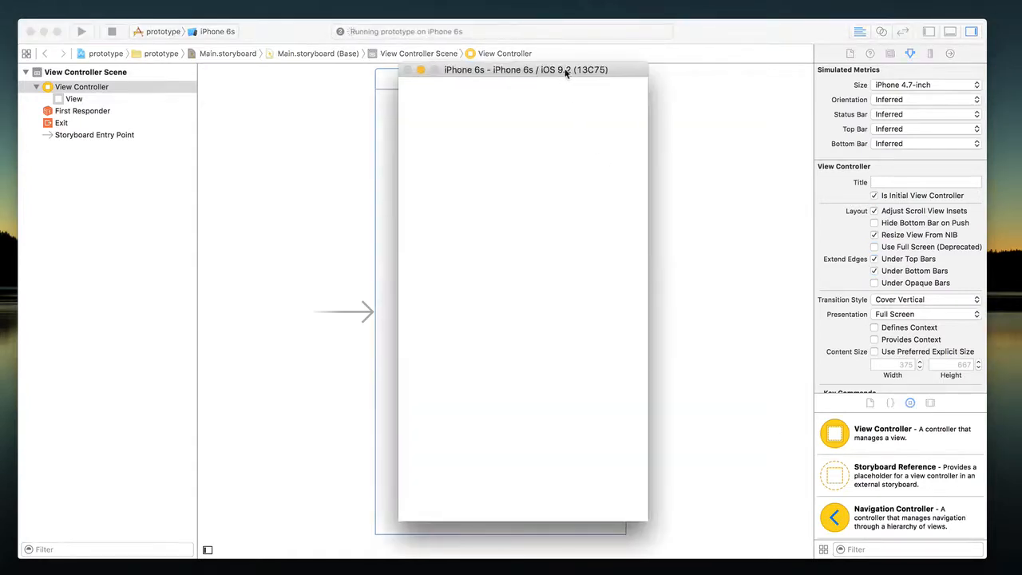
drag(539, 71, 543, 71)
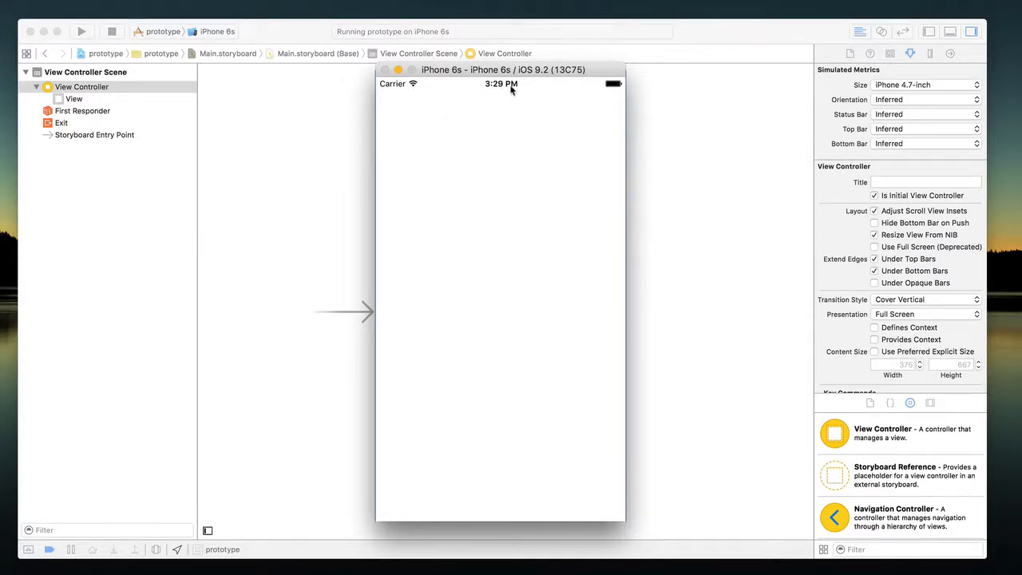
click(669, 137)
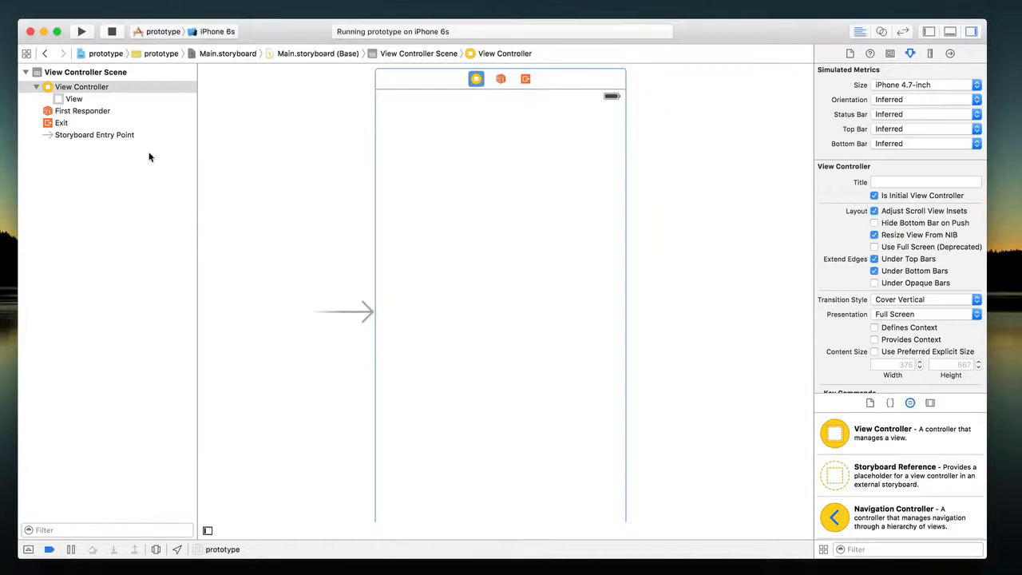
- Show the project navigator and open the prototype project's Info properties
click(929, 32)
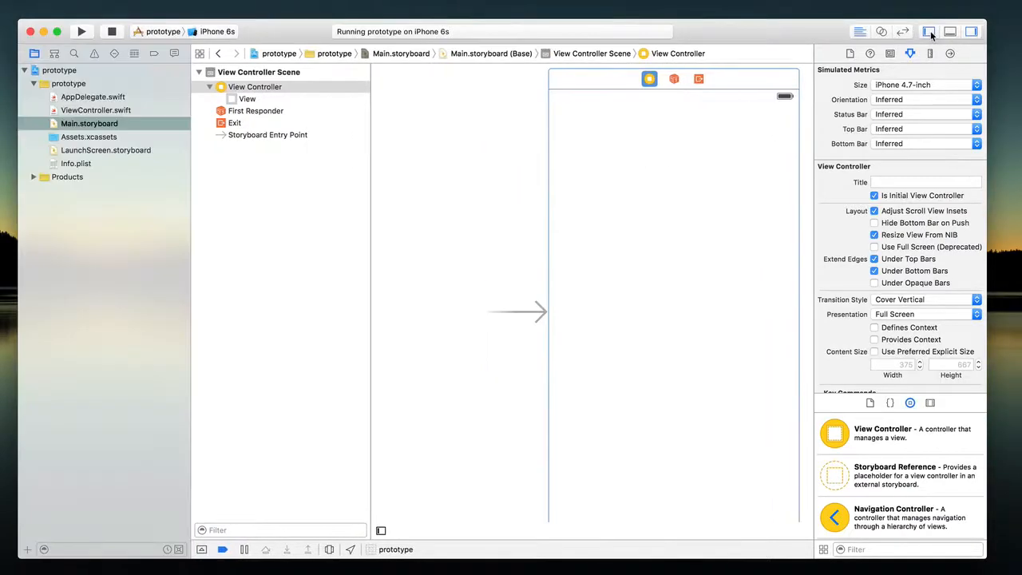
click(53, 71)
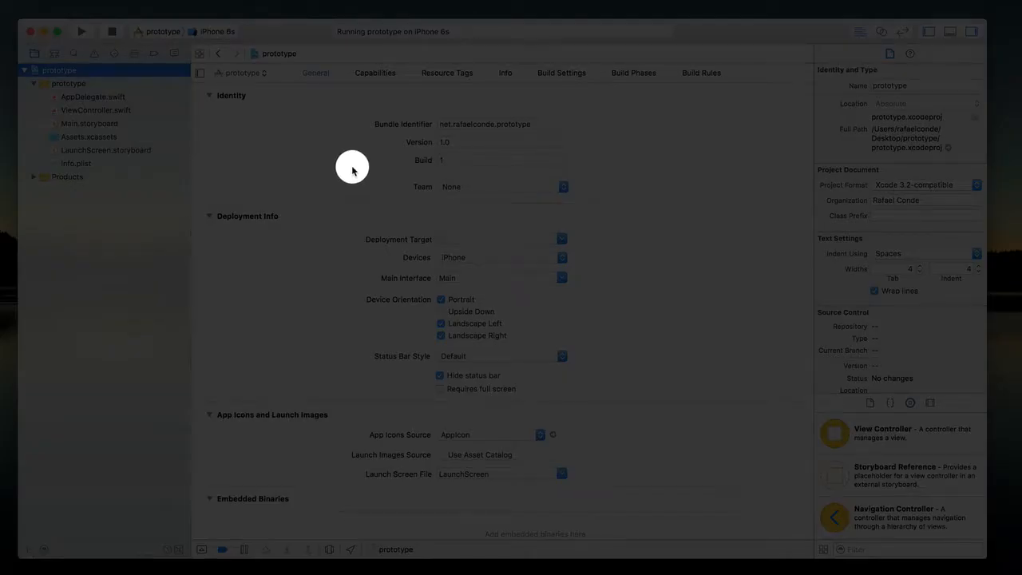
click(506, 73)
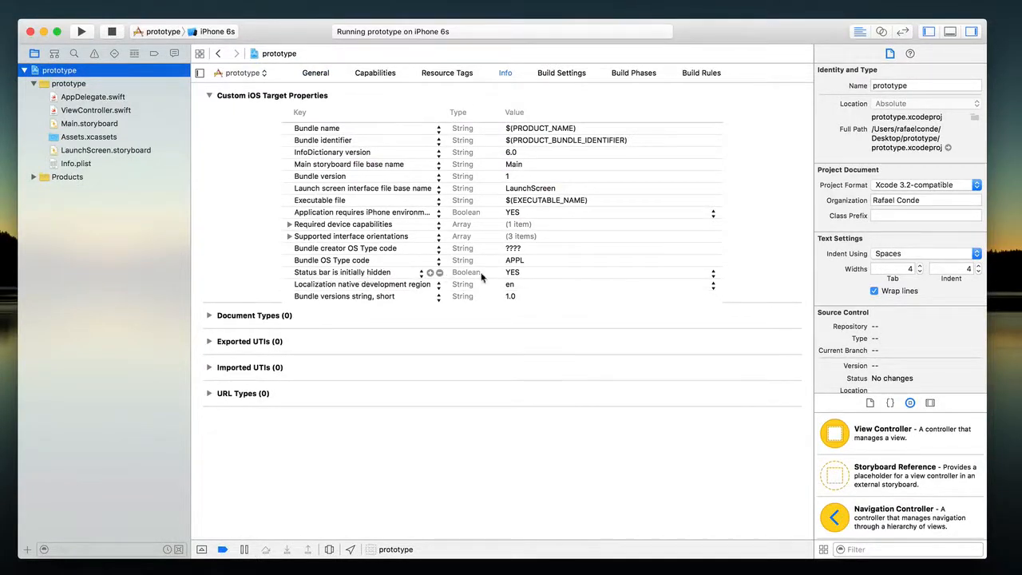
- Add the property View controller-based status bar appearance with the value NO below Status bar is initially hidden
click(521, 271)
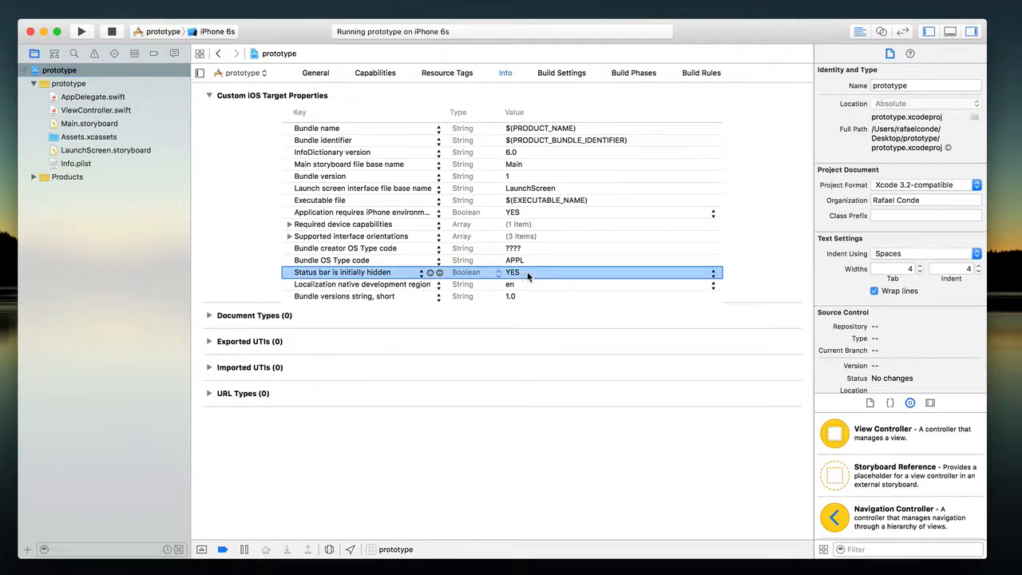
key(Return)
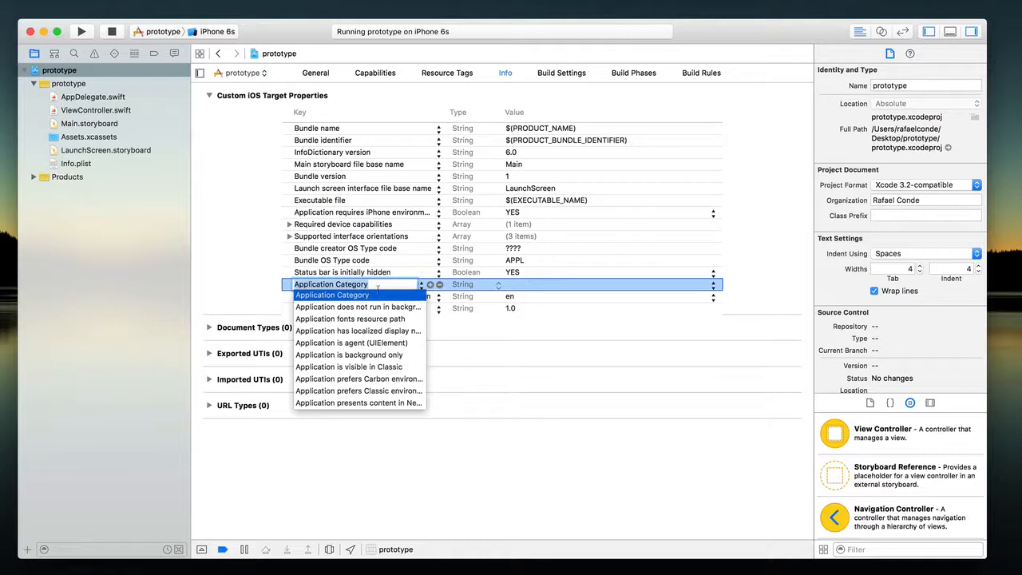
click(376, 284)
text(view con)
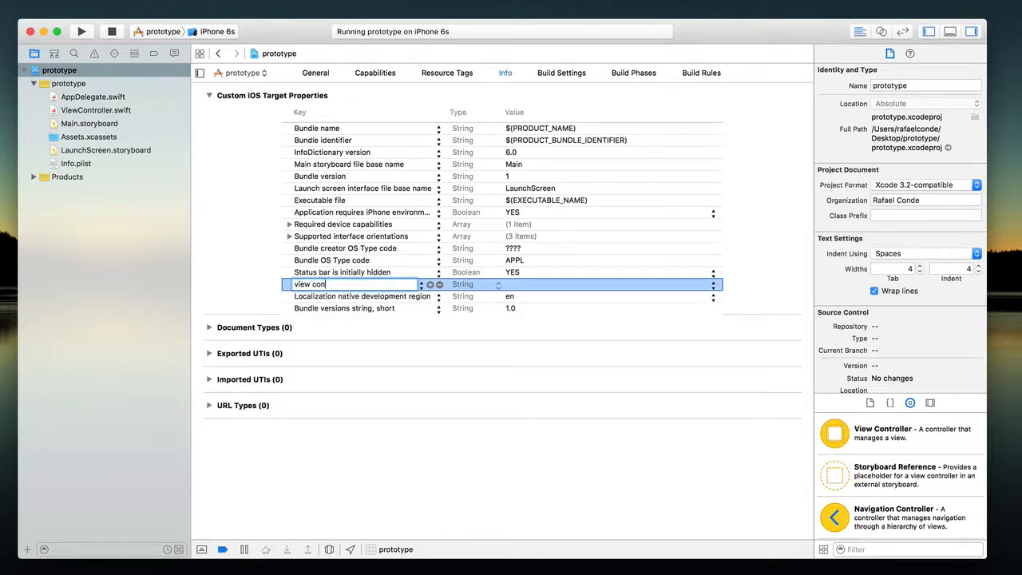
key(super+a)
key(BackSpace)
text(View controller-based status bar appearance)
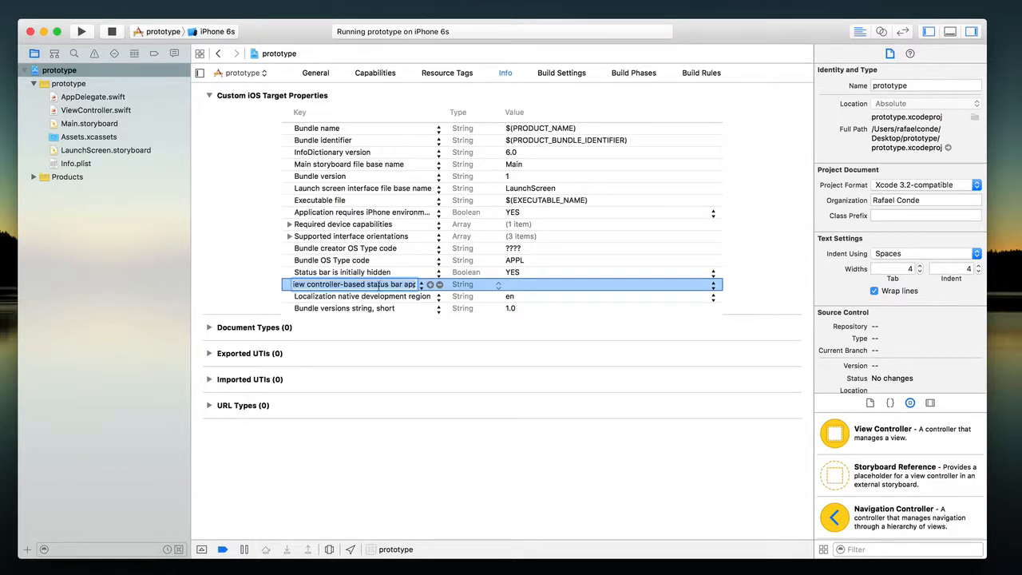
key(Return)
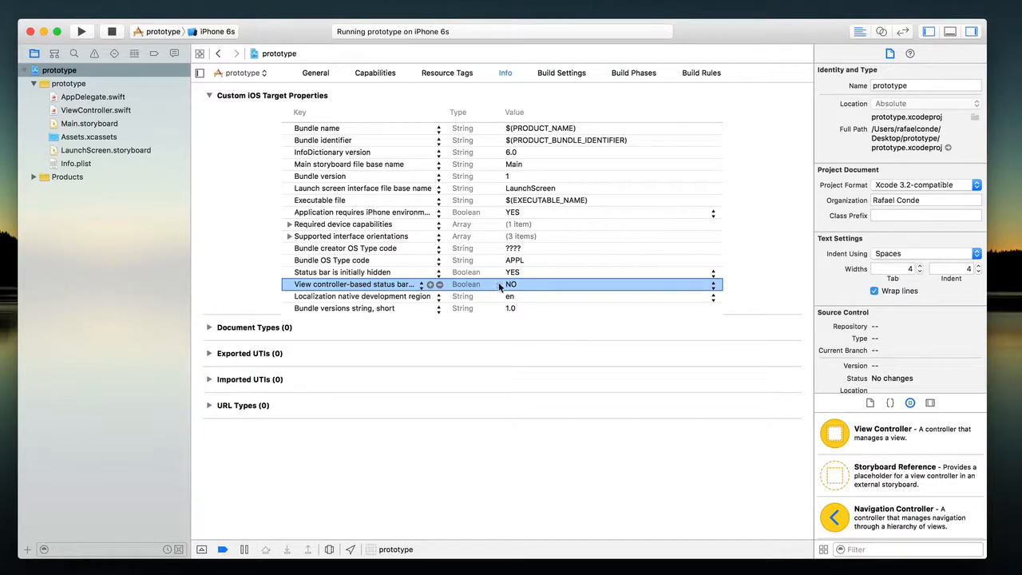
- Run the prototype again on the iPhone 6s simulator to check the status bar, and return to the project
click(82, 32)
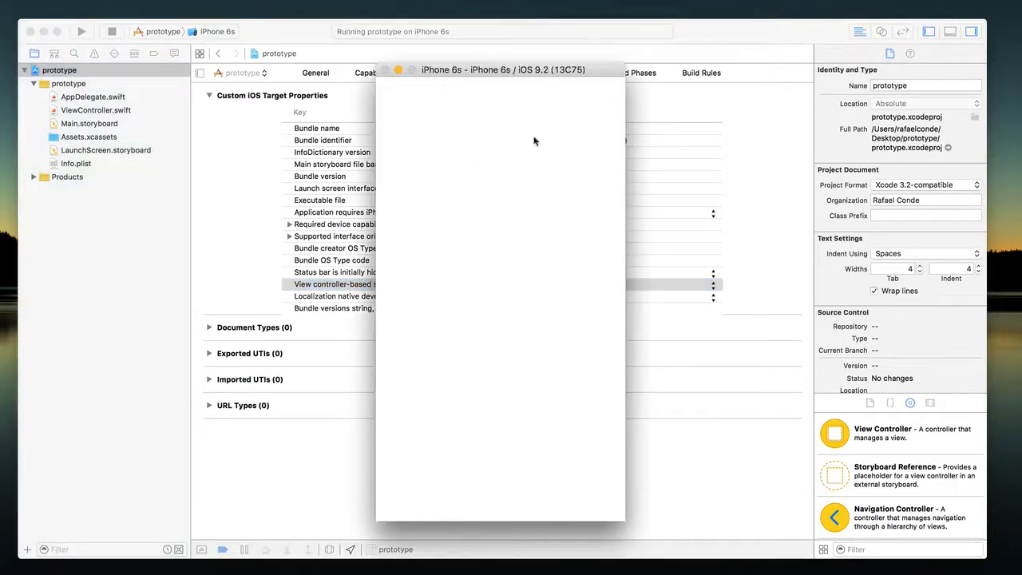
click(179, 235)
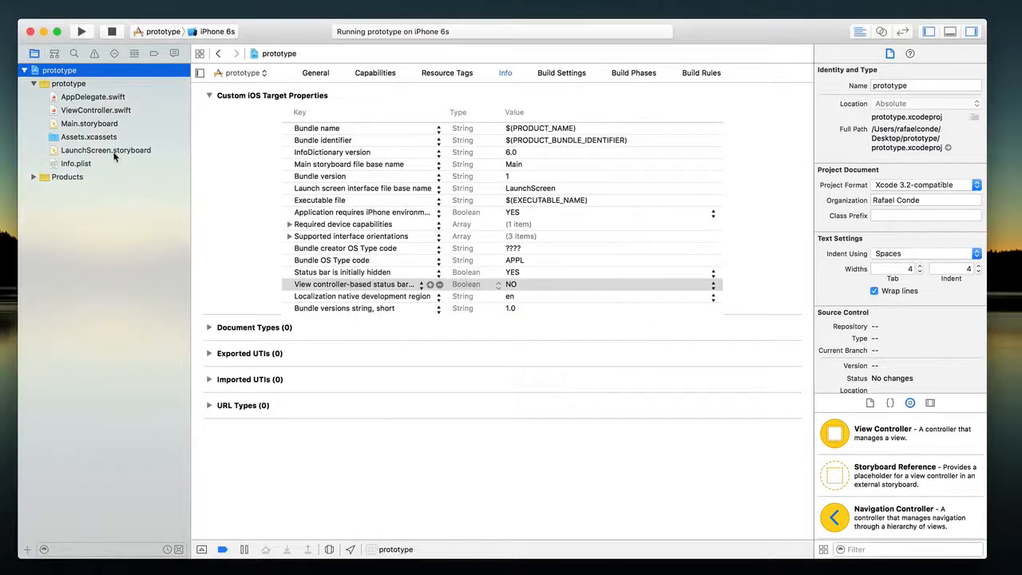
- Reopen Main.storyboard and hide the project navigator to widen the canvas
click(94, 128)
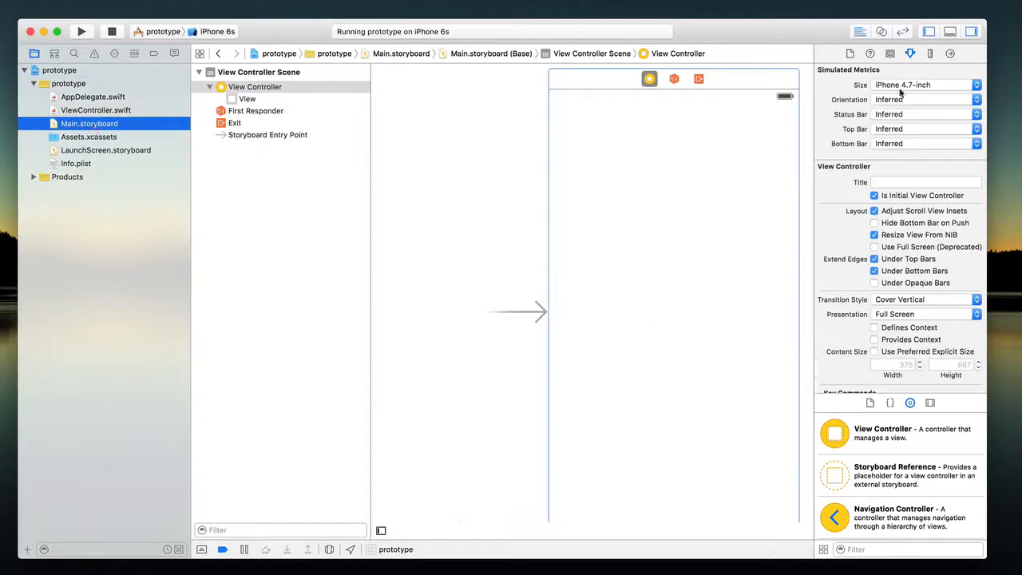
click(928, 32)
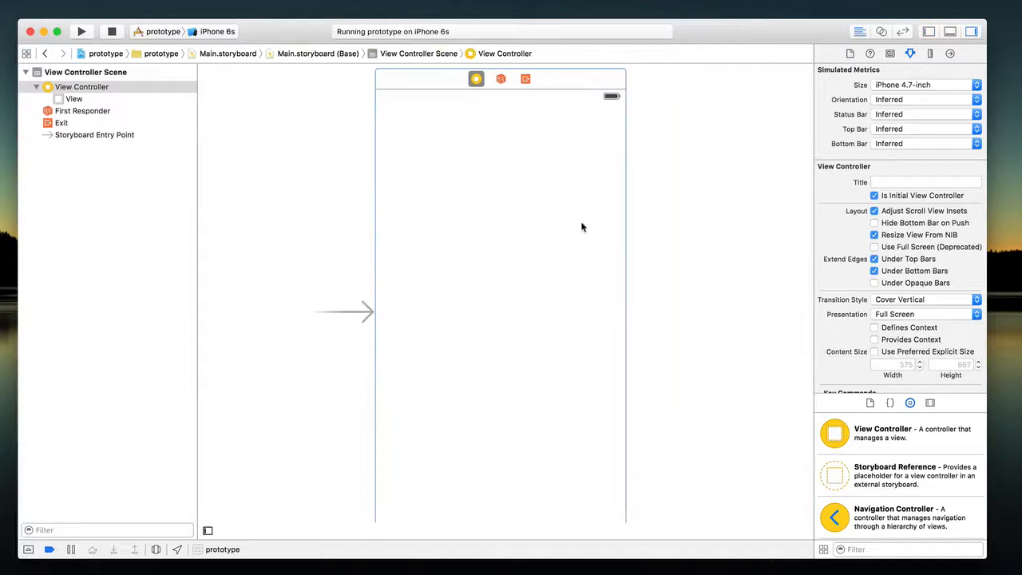
scroll(578, 228, right, 1)
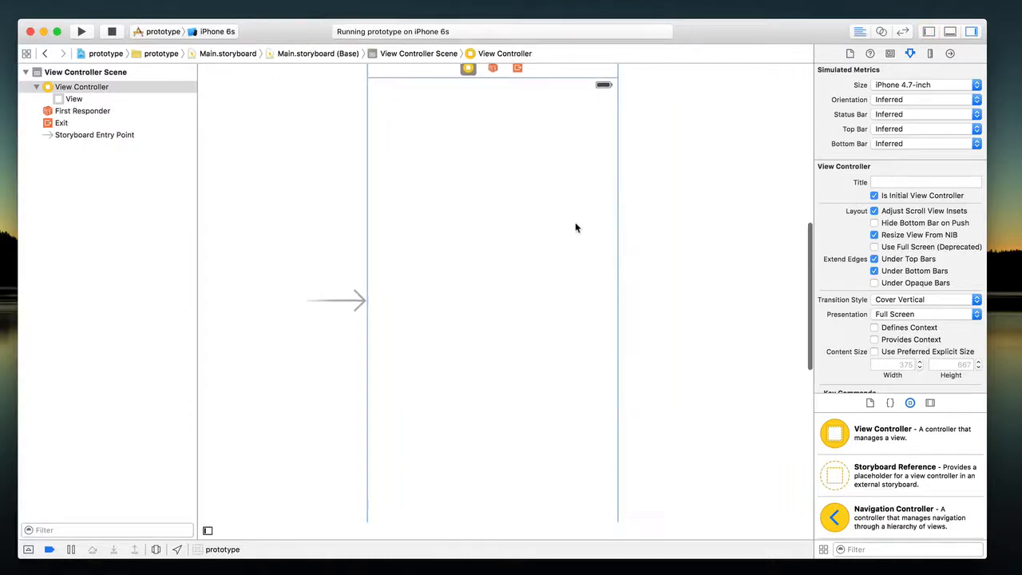
scroll(576, 229, up, 1)
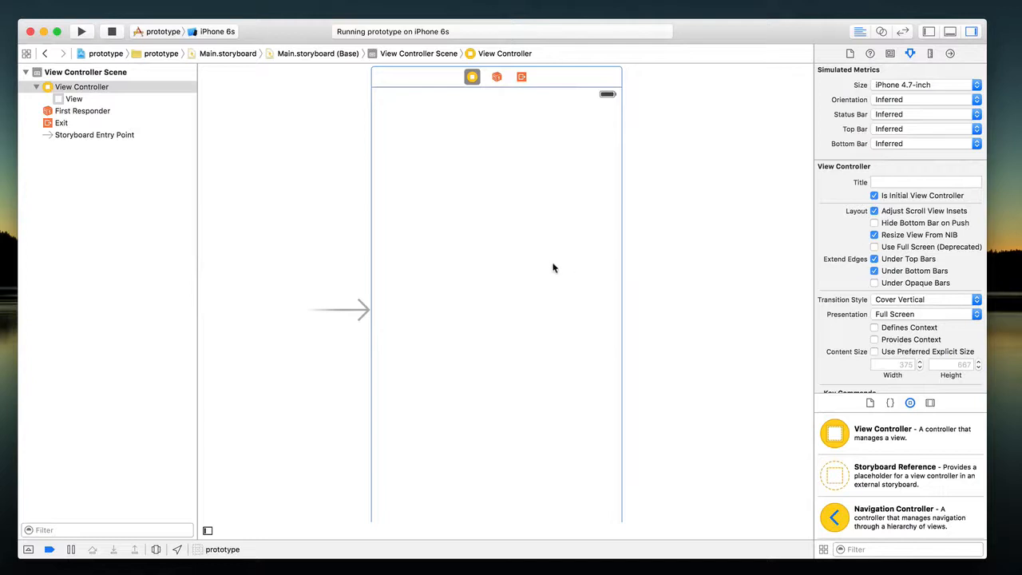
- Bring back the project navigator and open the Assets.xcassets catalog
click(928, 32)
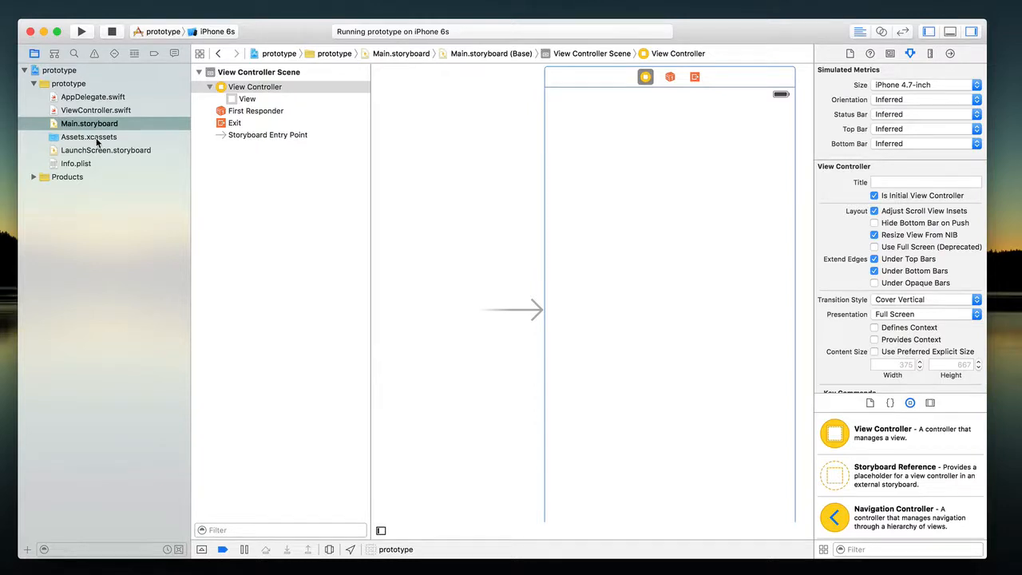
click(81, 141)
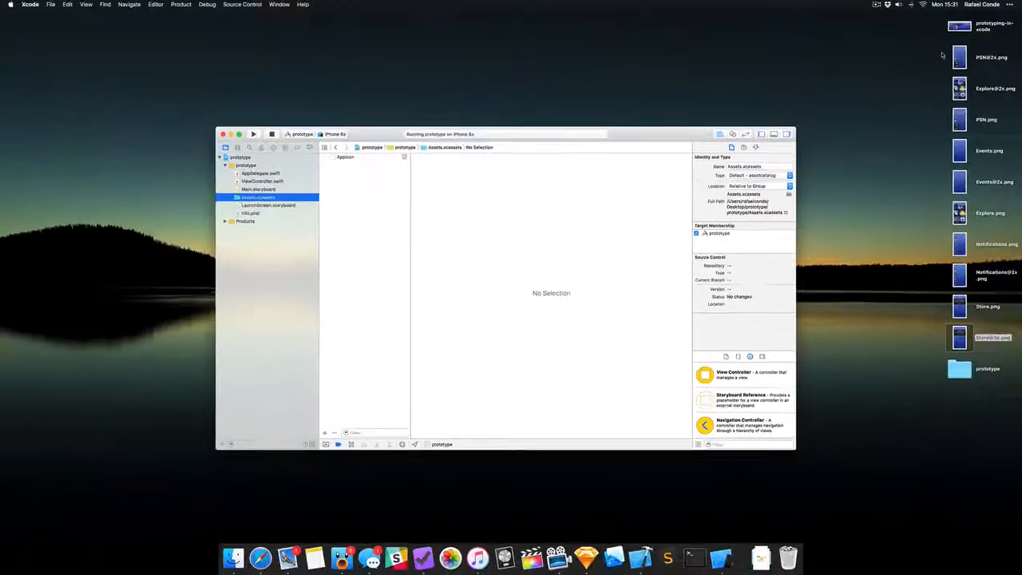
drag(944, 54, 998, 345)
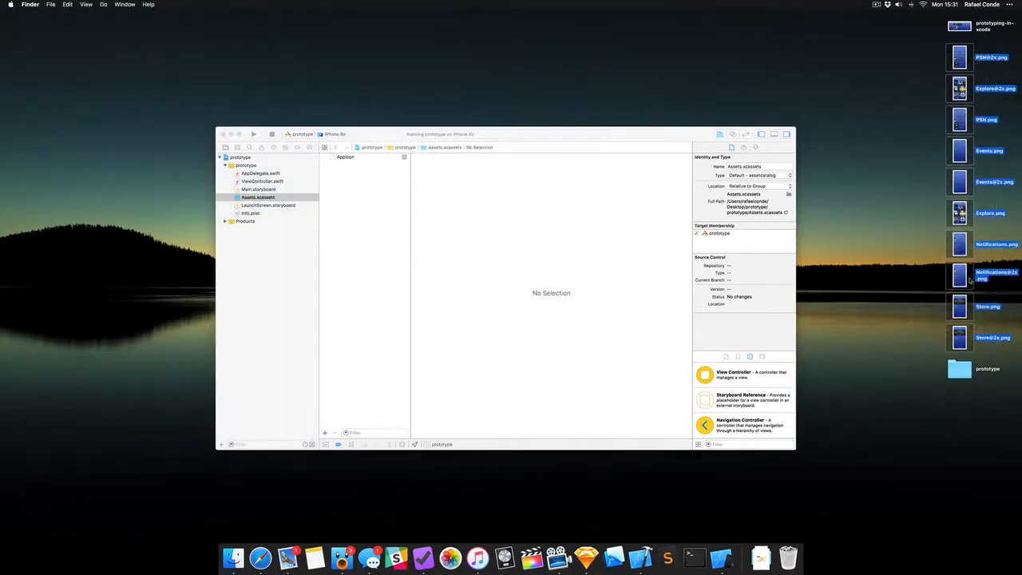
drag(961, 248, 534, 307)
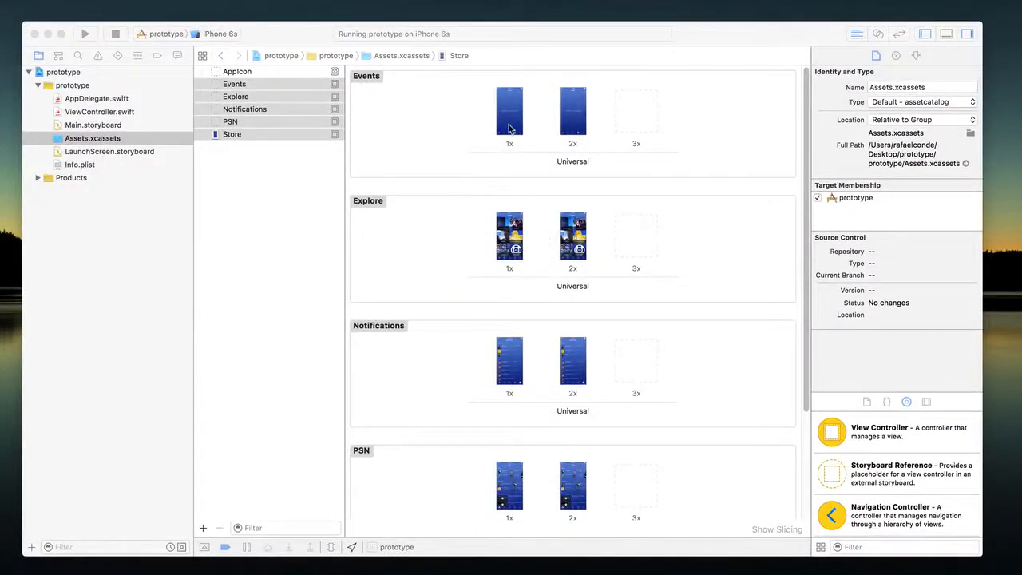
- Examine the 1x and 2x images of the Events, Explore, Notifications, PSN and Store image sets
click(577, 126)
click(578, 125)
click(511, 127)
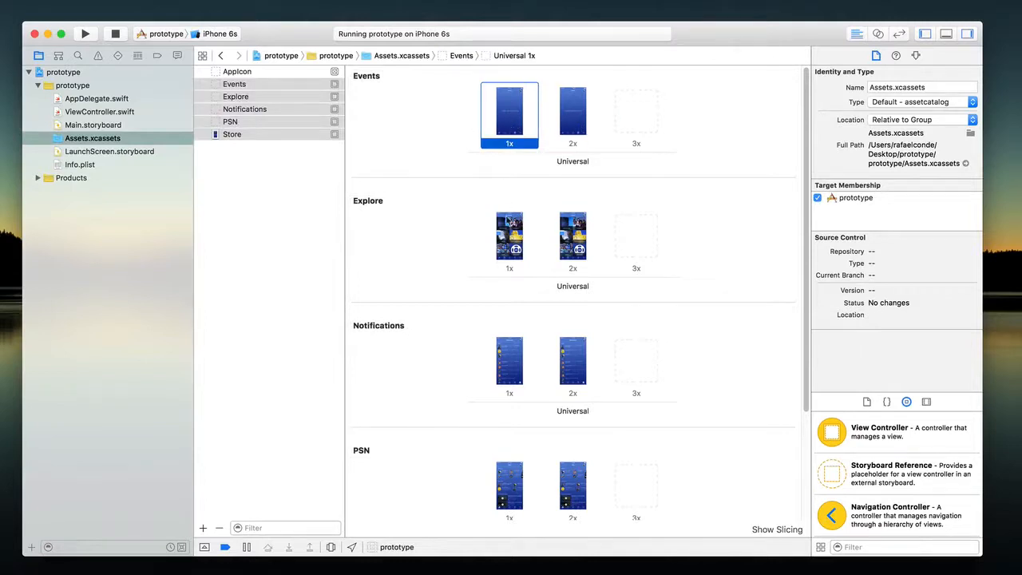
click(506, 230)
click(573, 234)
scroll(567, 236, down, 2)
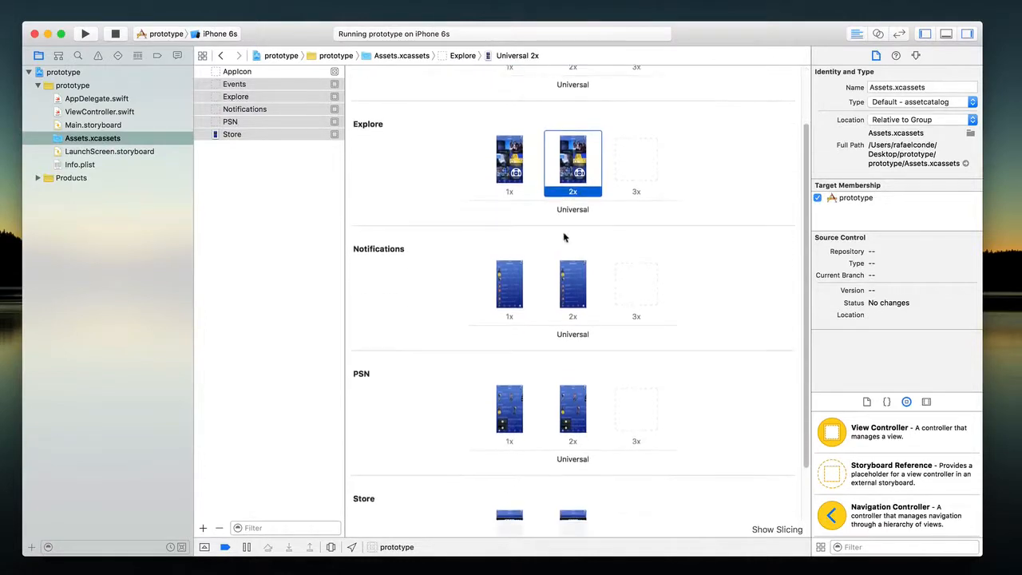
click(515, 258)
click(557, 263)
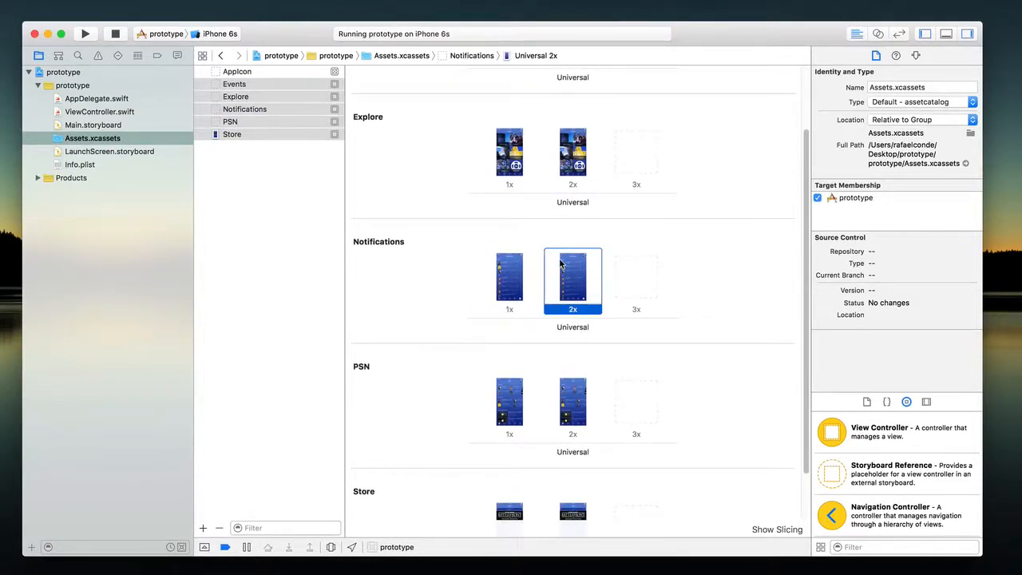
scroll(549, 275, down, 2)
click(512, 334)
click(566, 334)
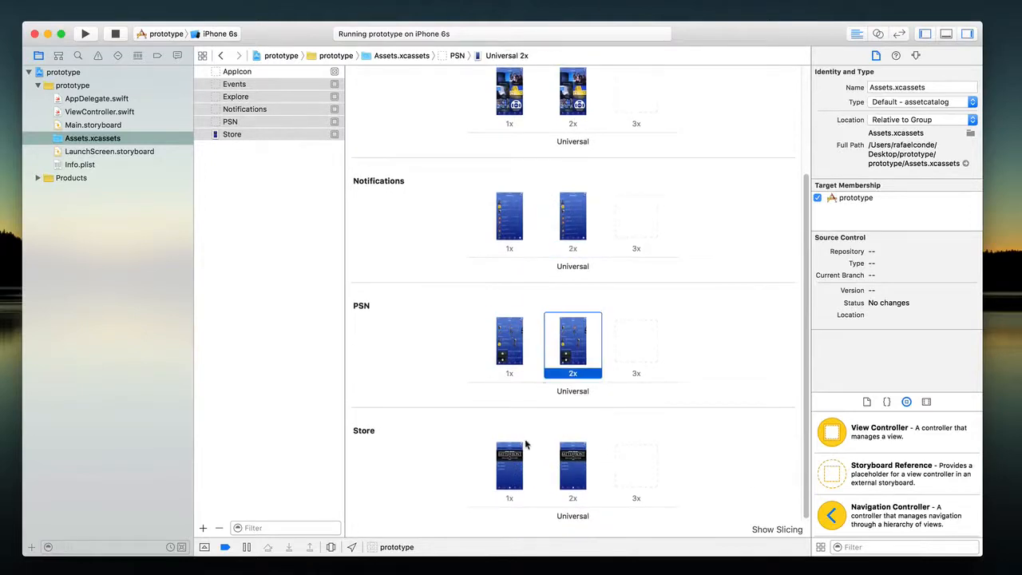
click(527, 457)
click(573, 459)
scroll(570, 455, up, 4)
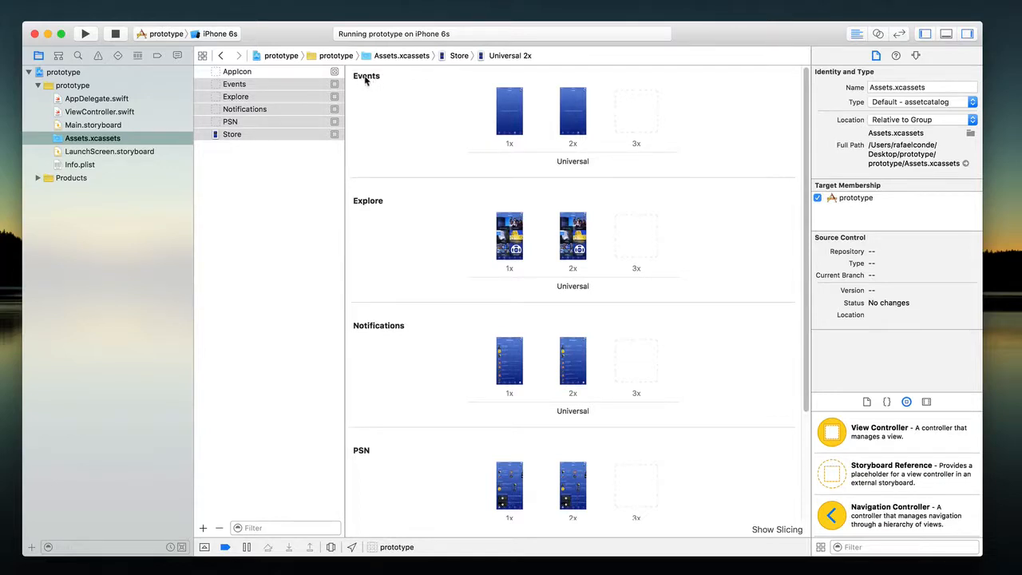
click(441, 121)
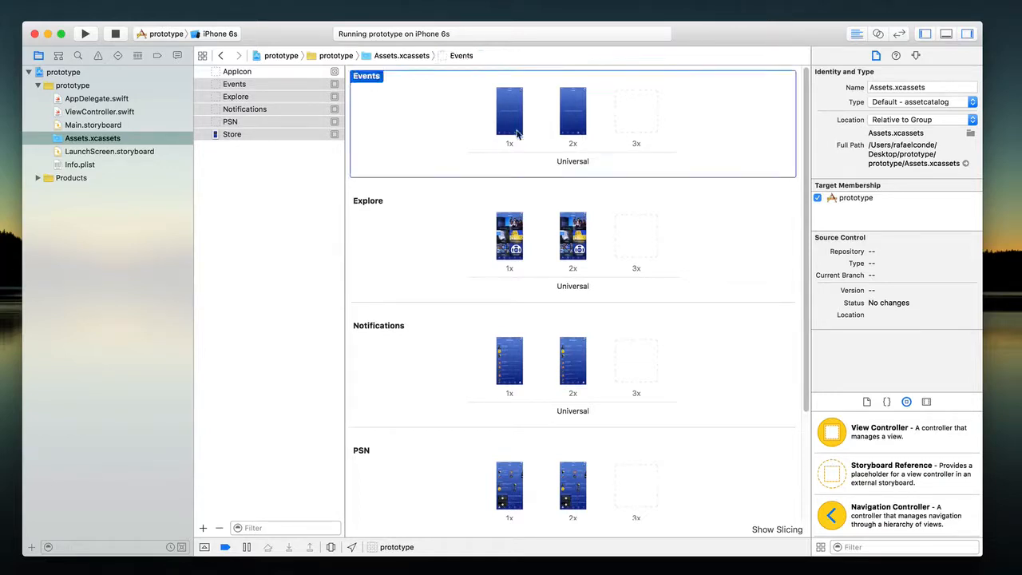
scroll(439, 212, down, 4)
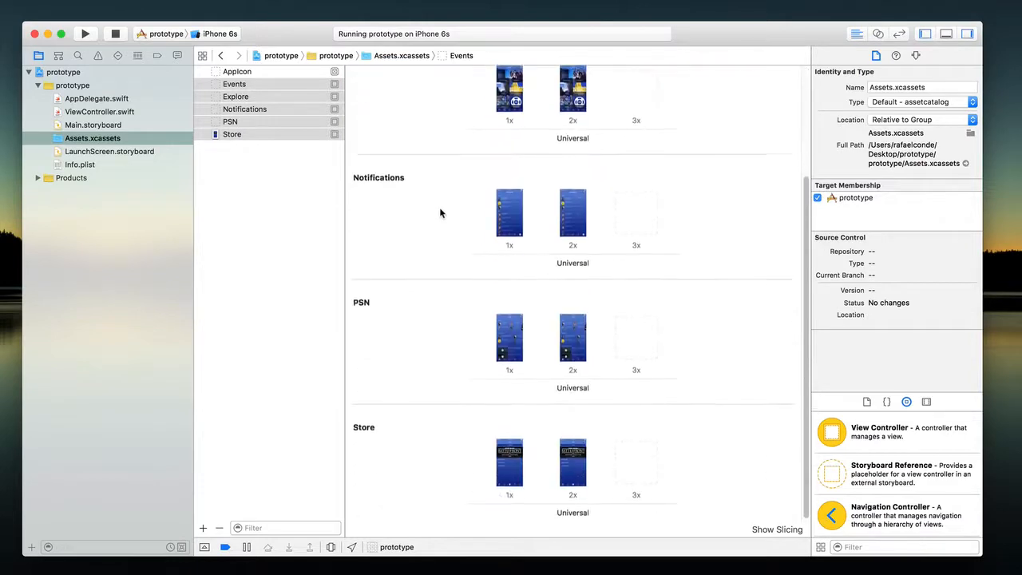
- Open Main.storyboard and hide the project navigator
click(101, 129)
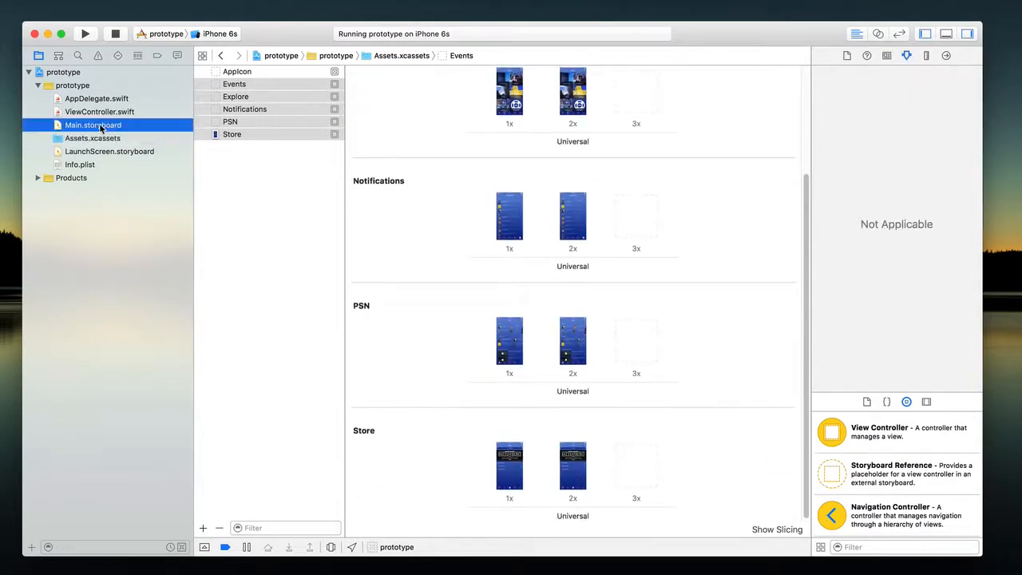
click(926, 34)
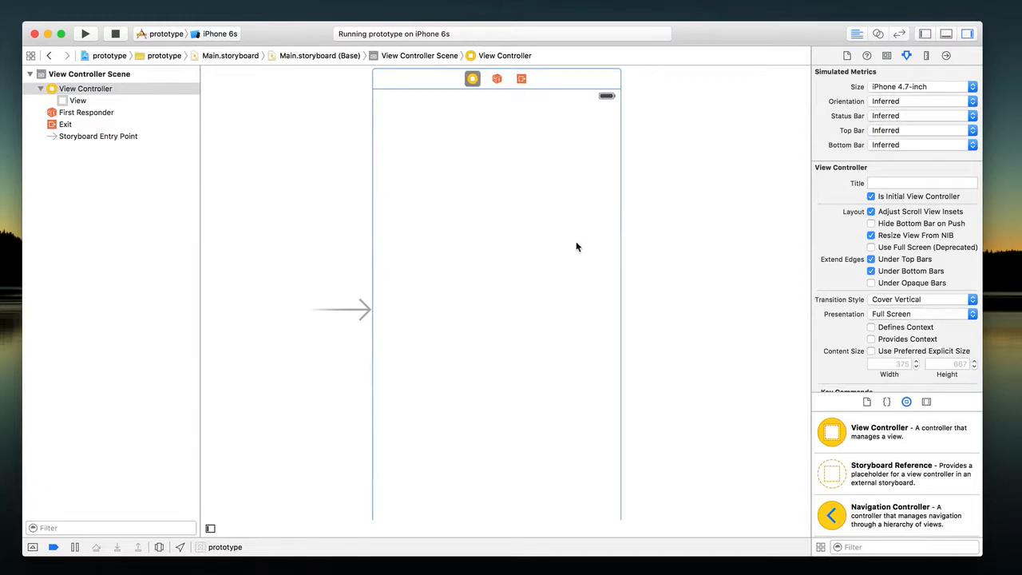
scroll(562, 247, down, 1)
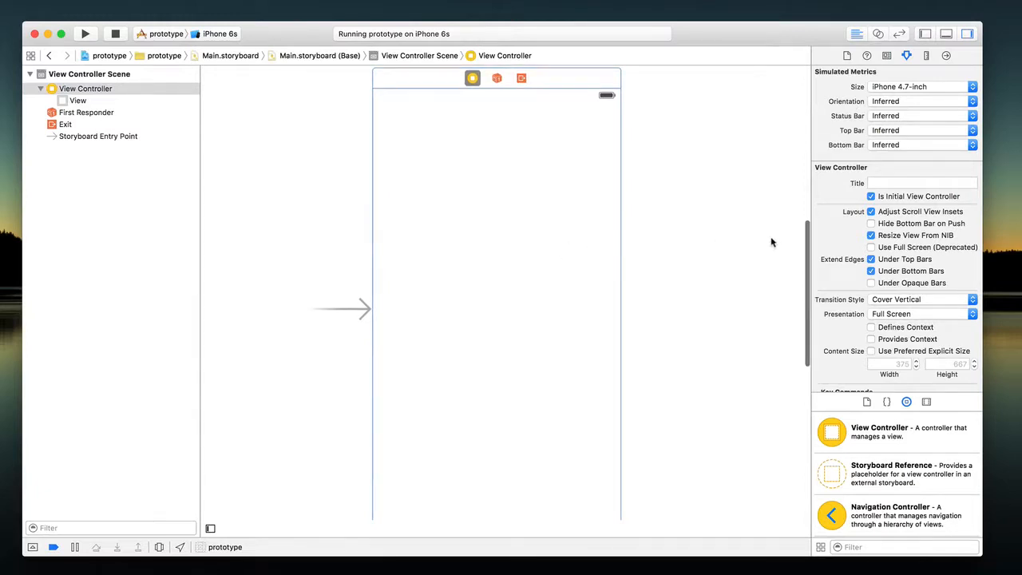
scroll(590, 214, right, 2)
scroll(589, 214, right, 2)
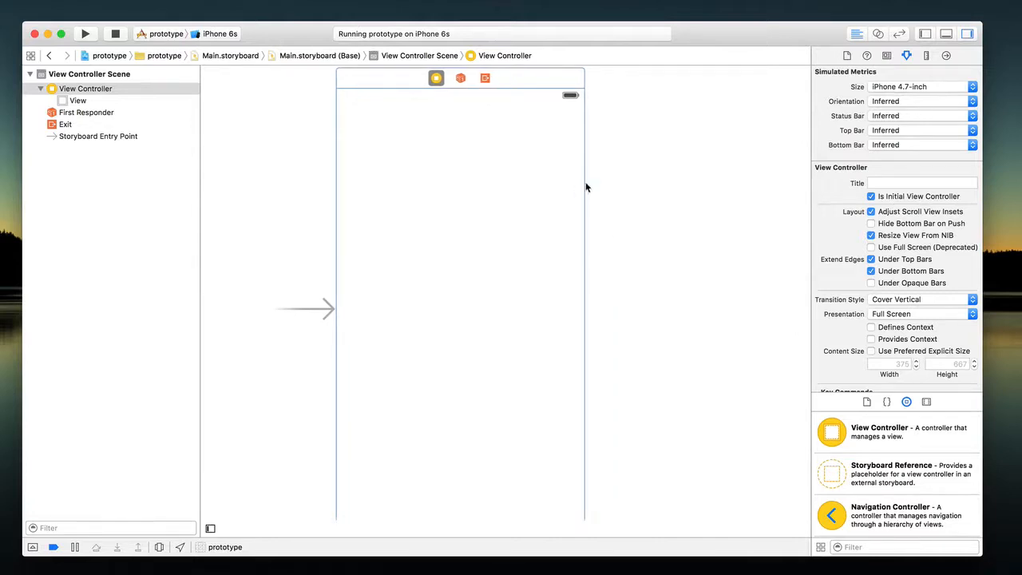
scroll(575, 219, left, 2)
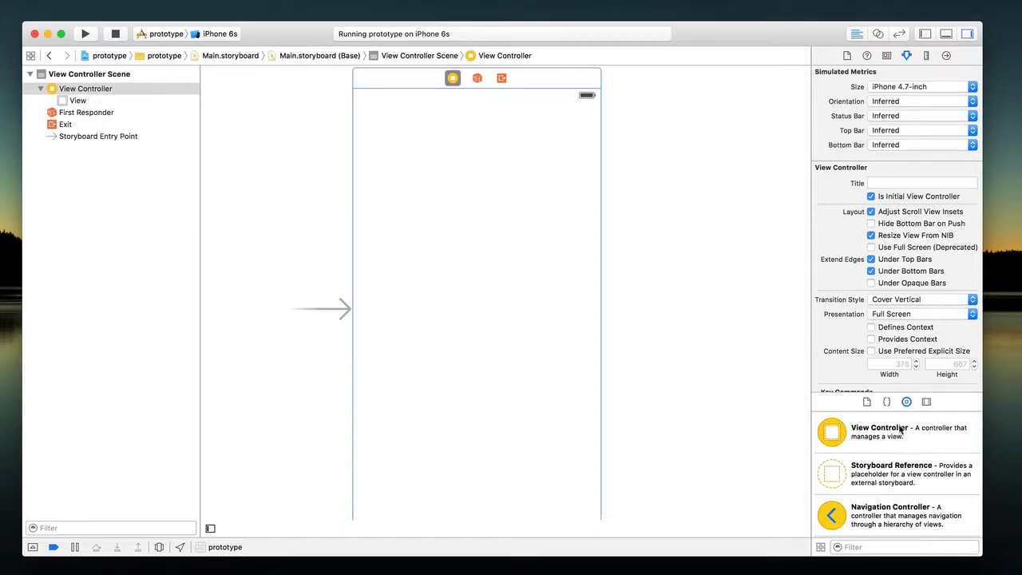
- Enlarge the object library, add a second View Controller to the storyboard and line it up beside the first one
drag(951, 393, 950, 368)
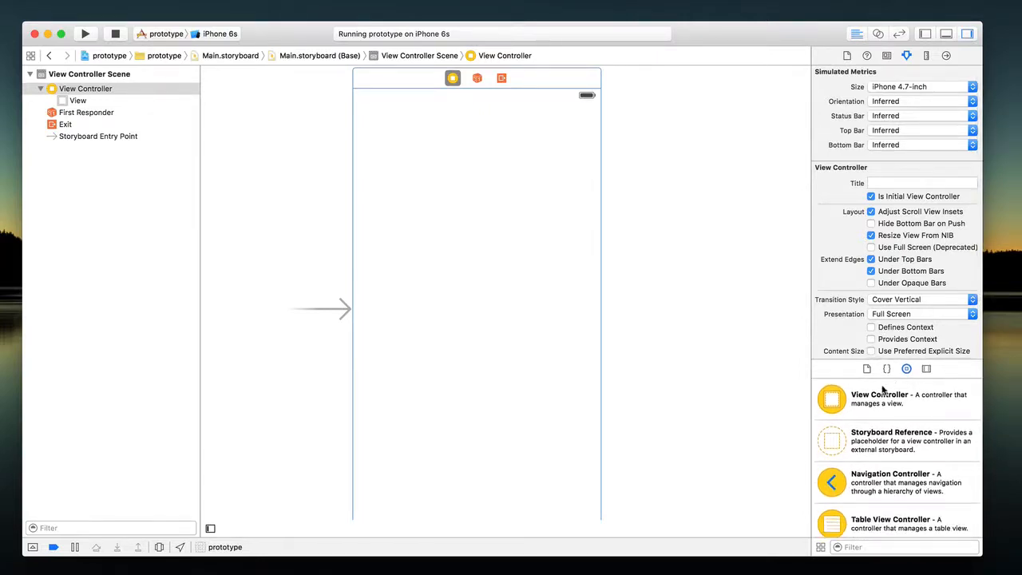
scroll(878, 425, down, 3)
scroll(879, 426, down, 8)
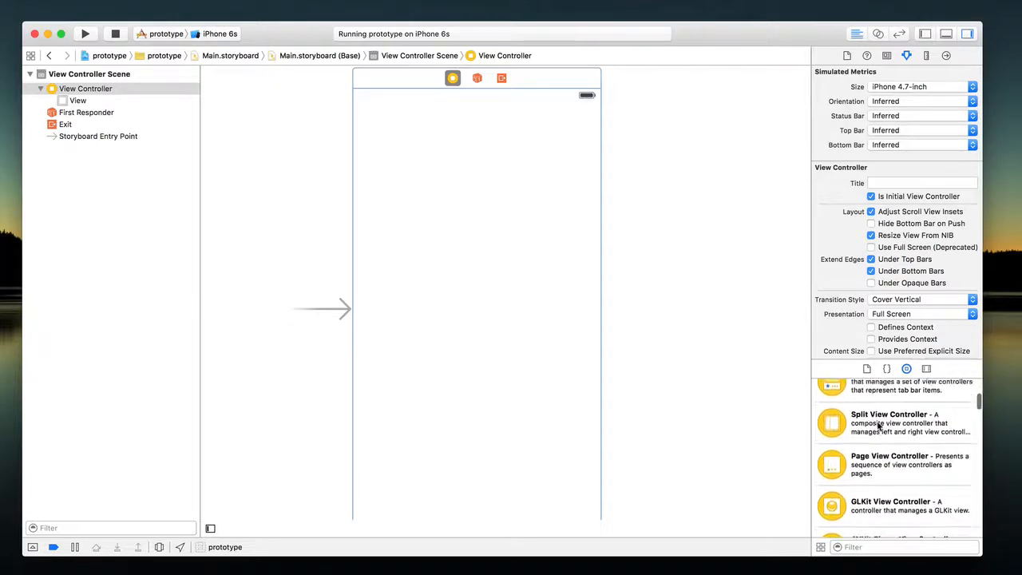
scroll(879, 426, up, 10)
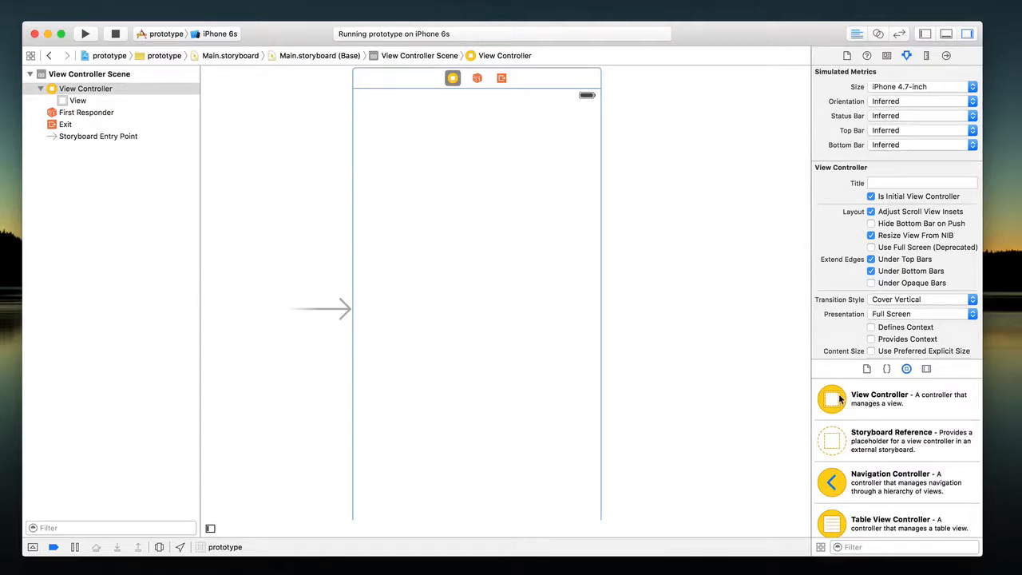
drag(838, 399, 736, 263)
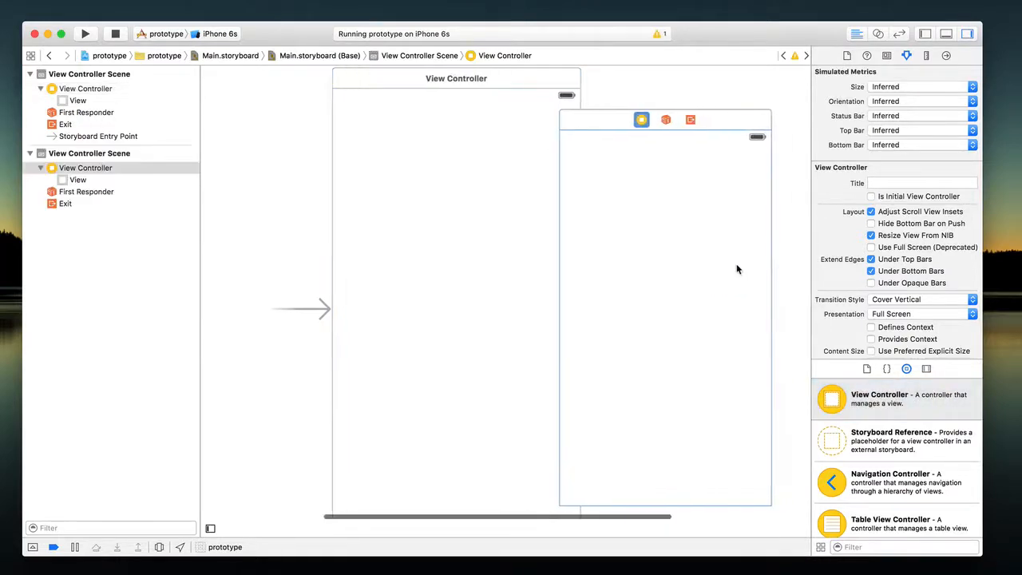
scroll(736, 264, right, 3)
drag(651, 120, 703, 83)
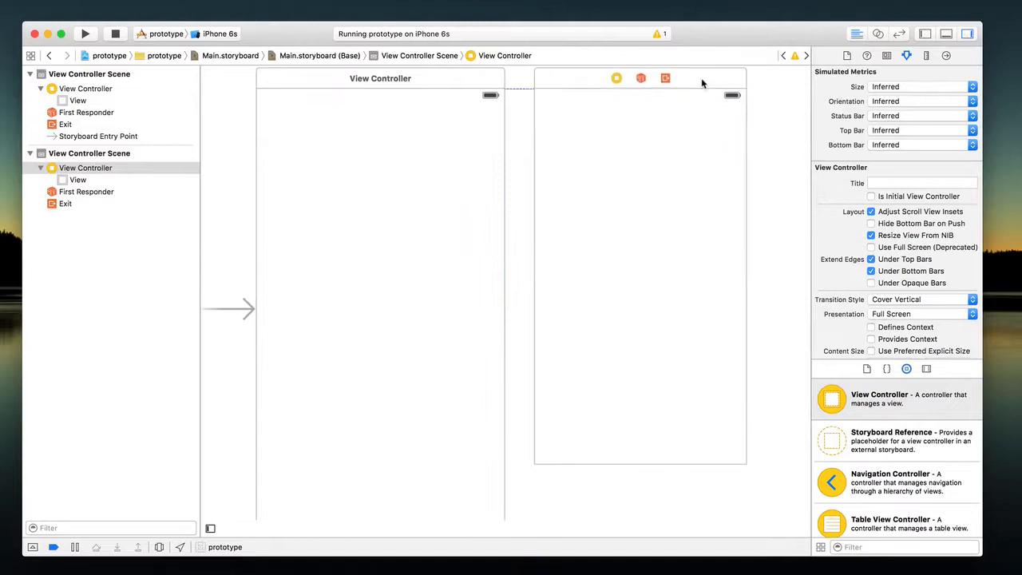
- Set the second view controller's simulated size to iPhone 4.7-inch and realign it with the first one
click(592, 83)
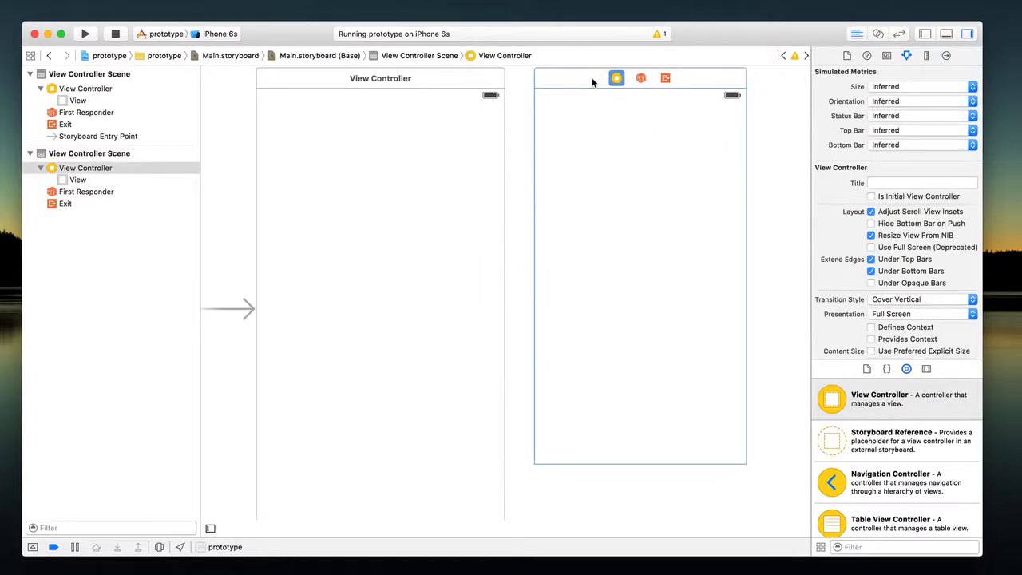
click(879, 88)
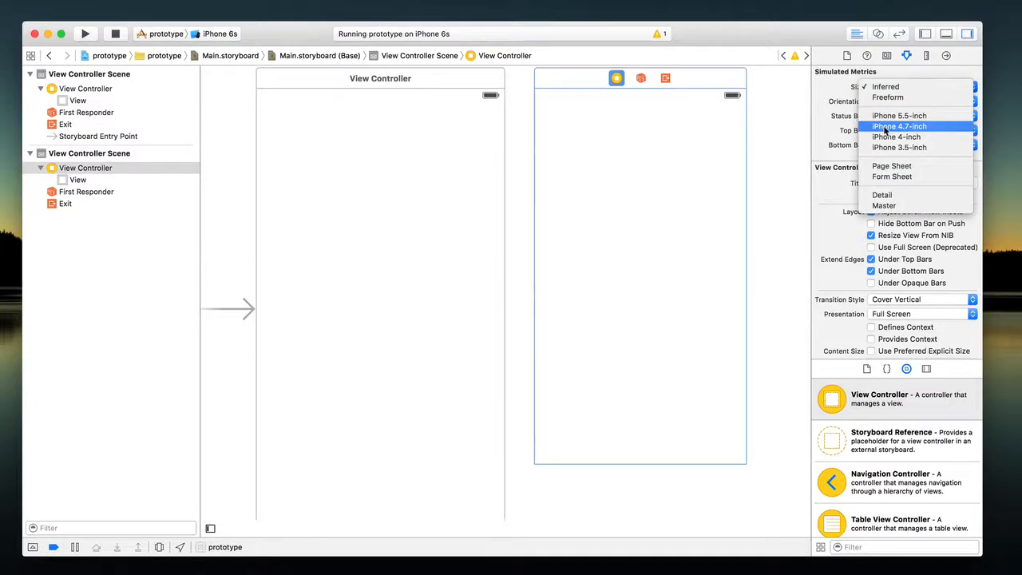
click(885, 130)
click(637, 160)
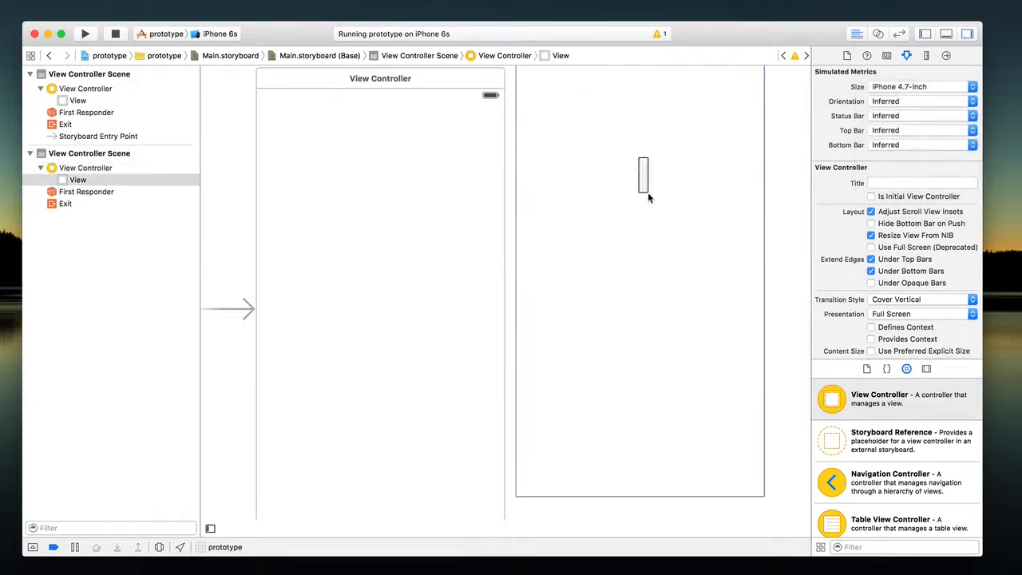
scroll(648, 195, up, 5)
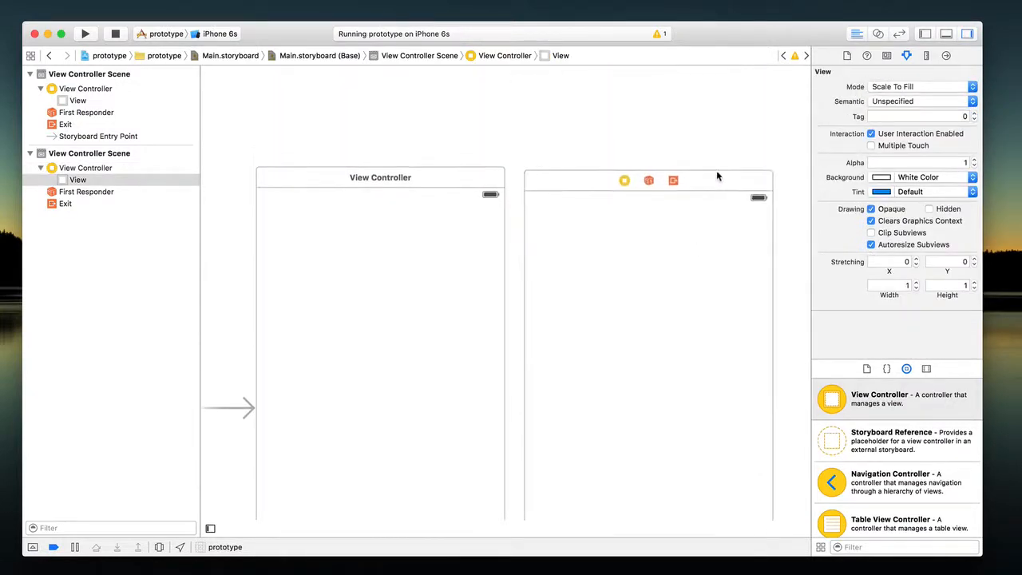
click(716, 164)
- Add three more View Controllers to the storyboard, one beside the second and two in a row below
scroll(694, 192, right, 3)
scroll(692, 194, down, 5)
scroll(688, 193, right, 2)
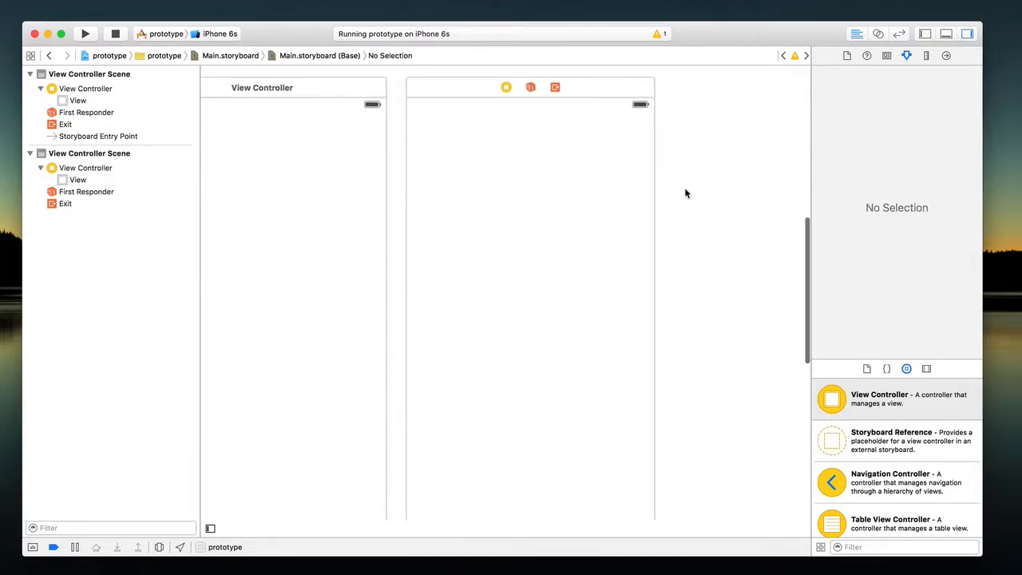
double_click(685, 191)
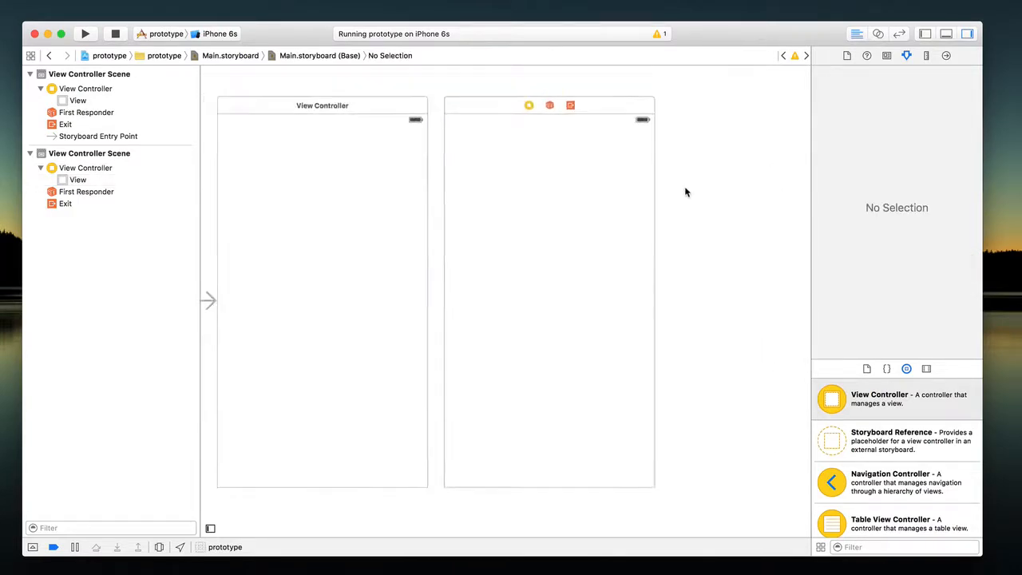
scroll(685, 192, right, 2)
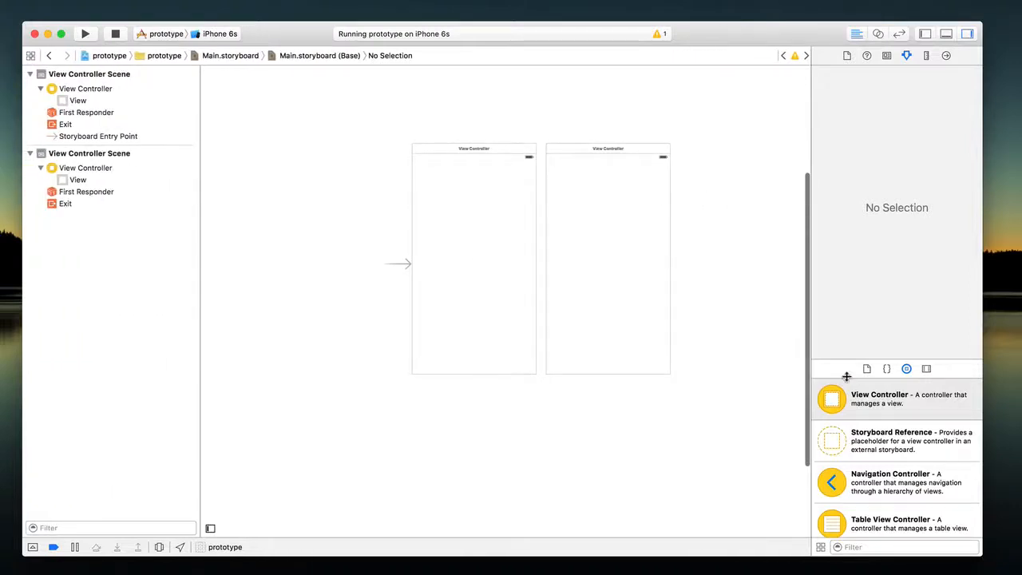
drag(851, 404, 790, 260)
scroll(742, 223, right, 4)
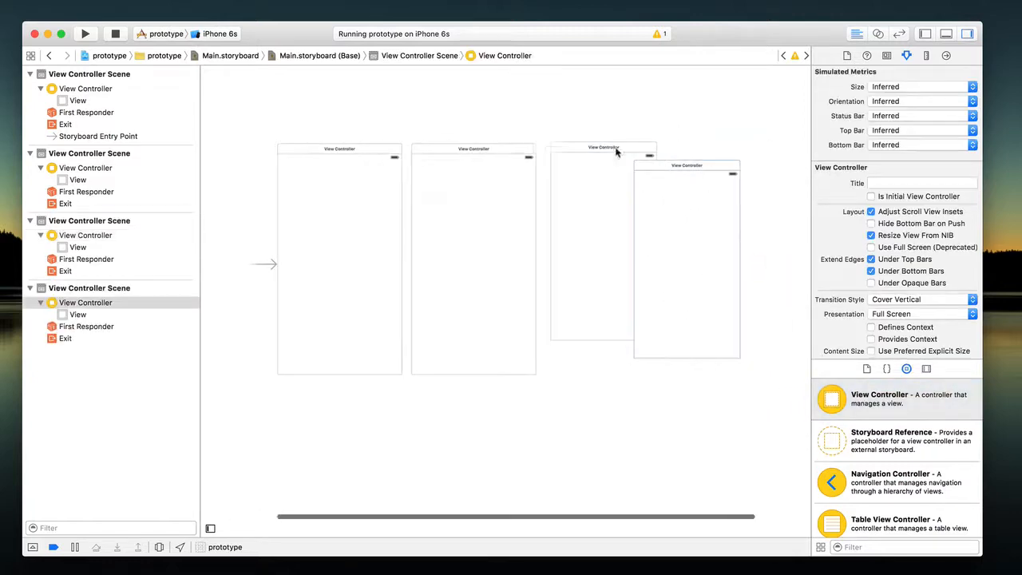
drag(616, 150, 613, 153)
drag(687, 164, 331, 405)
drag(852, 400, 467, 465)
drag(449, 373, 448, 396)
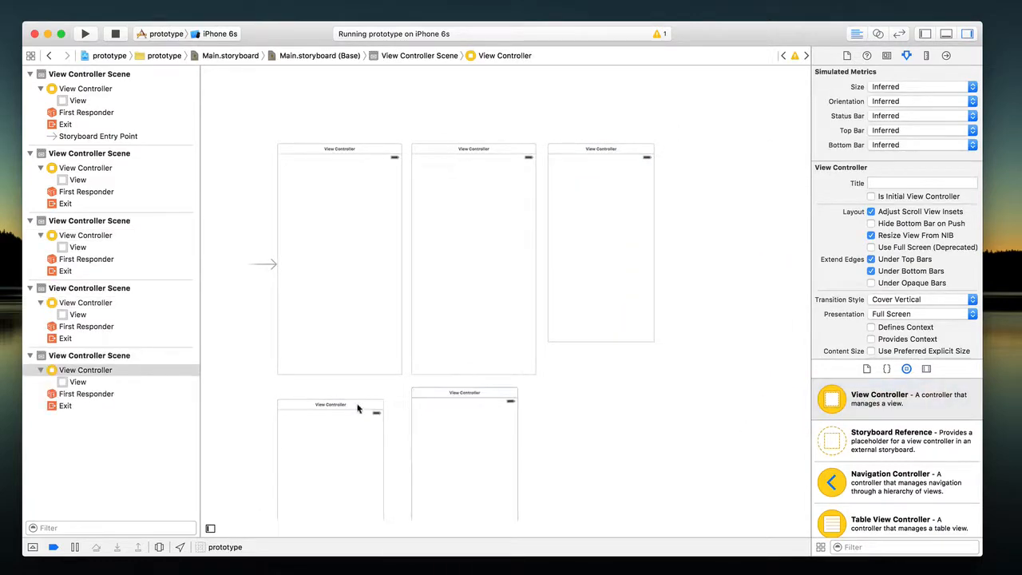
- Set the simulated size of the three new view controllers to iPhone 4.7-inch together
shift+click(357, 408)
shift+click(613, 150)
click(942, 87)
click(942, 126)
click(743, 128)
- Realign the three resized view controllers into an even grid with the first two
drag(639, 133, 644, 151)
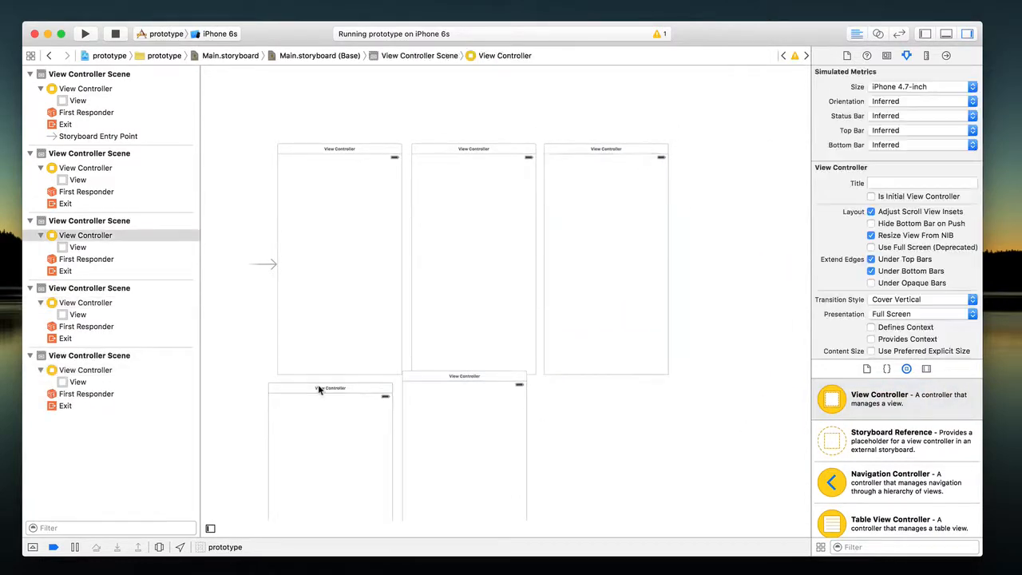
drag(319, 386, 329, 388)
drag(415, 377, 425, 389)
scroll(531, 391, down, 1)
scroll(532, 392, down, 3)
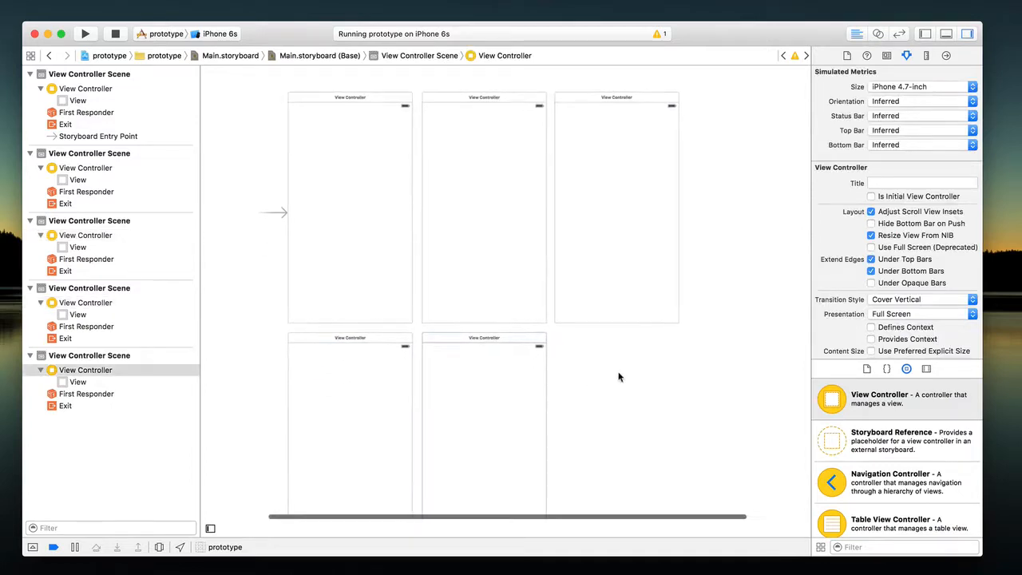
click(619, 377)
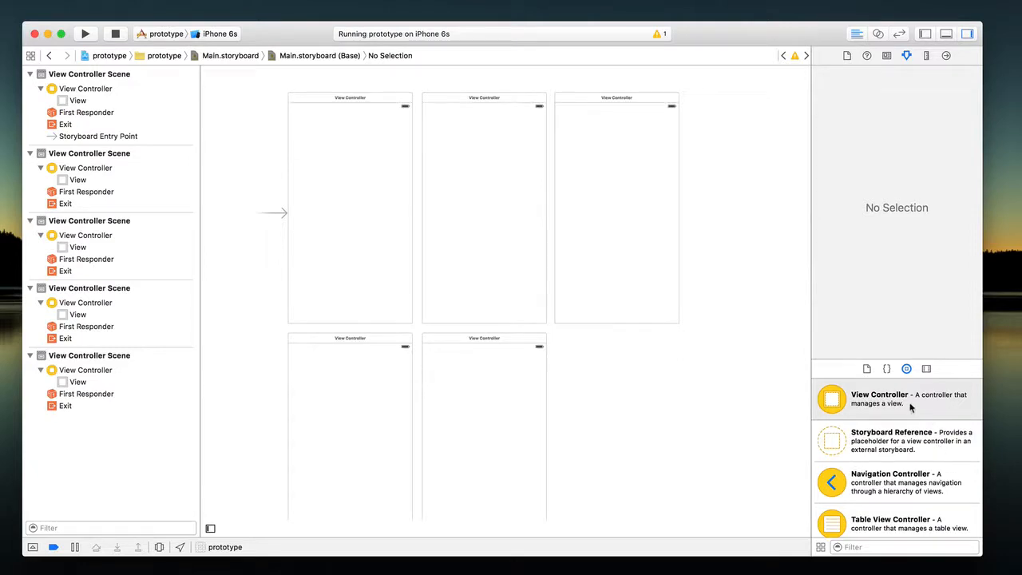
- Switch the library from objects to the project's media and browse the imported mockup images
scroll(871, 479, down, 5)
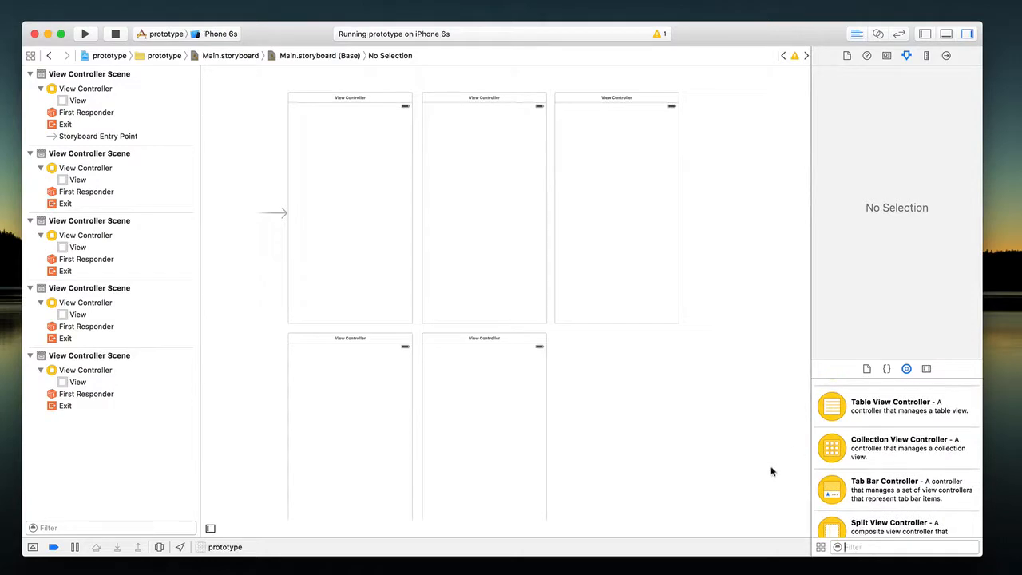
scroll(861, 416, up, 3)
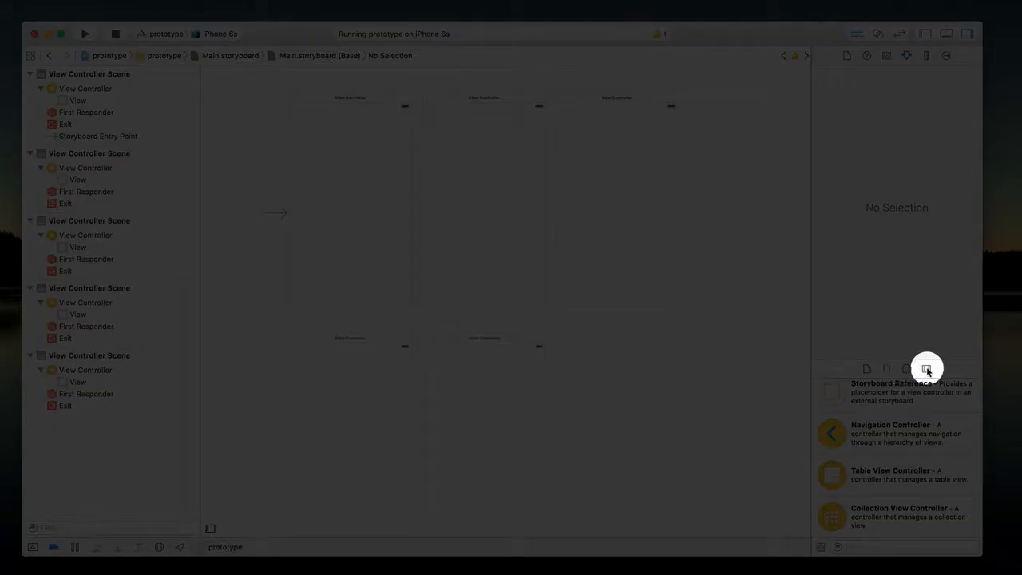
click(927, 368)
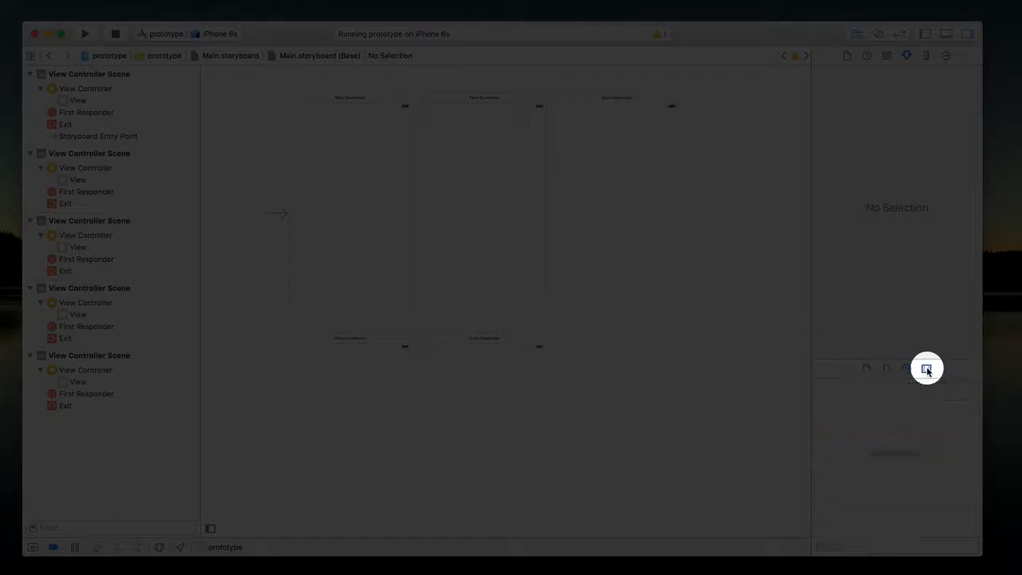
scroll(898, 430, down, 2)
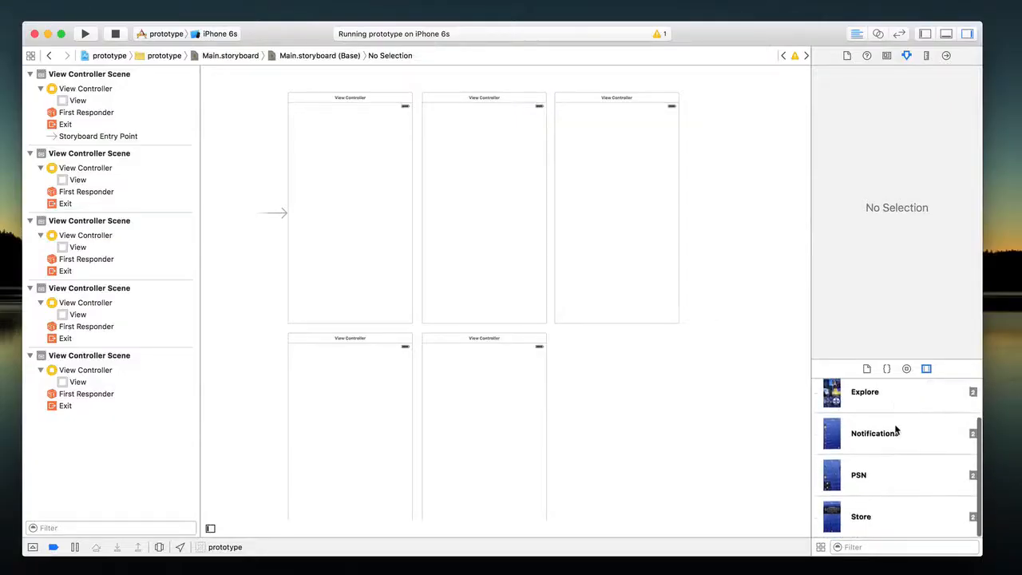
- Place the PSN mockup image in the first view controller so that it fills the screen
scroll(898, 430, up, 2)
scroll(896, 430, up, 2)
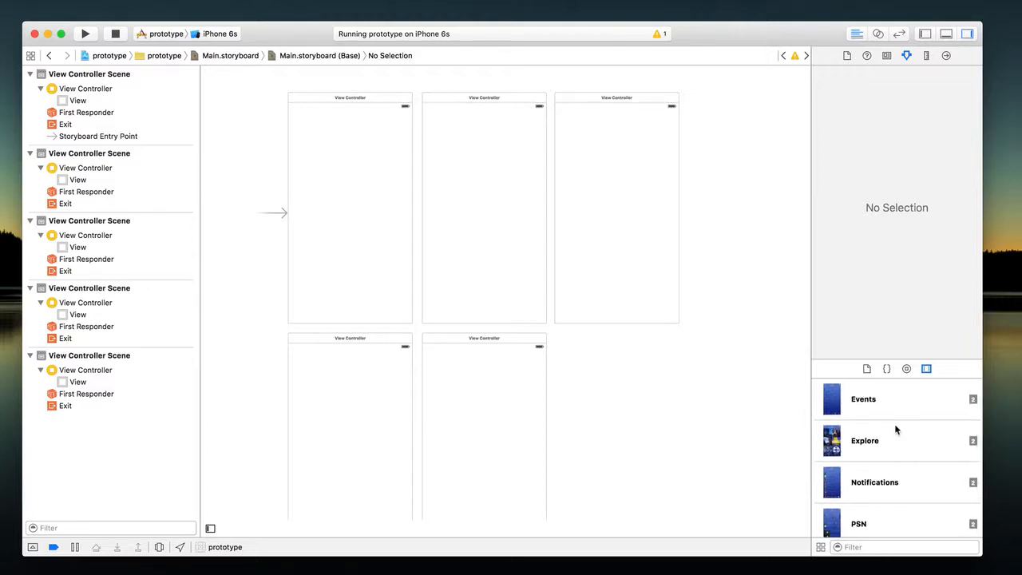
scroll(896, 431, down, 2)
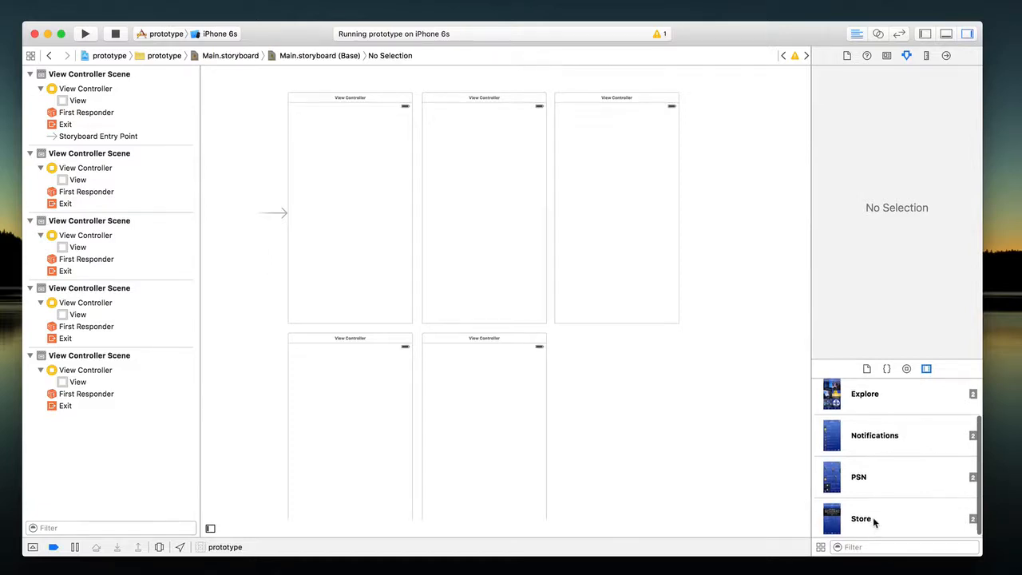
scroll(873, 522, up, 2)
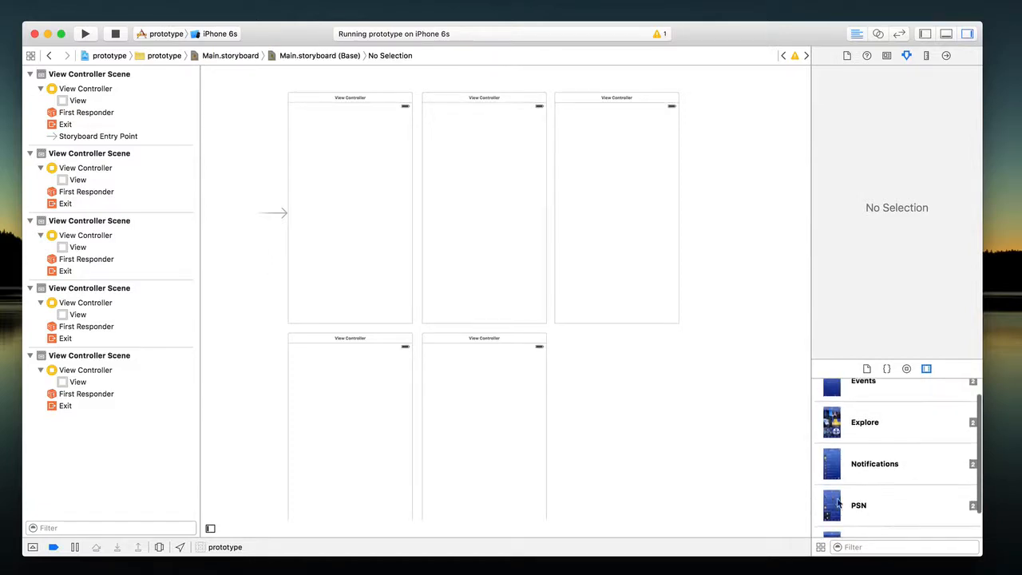
double_click(360, 197)
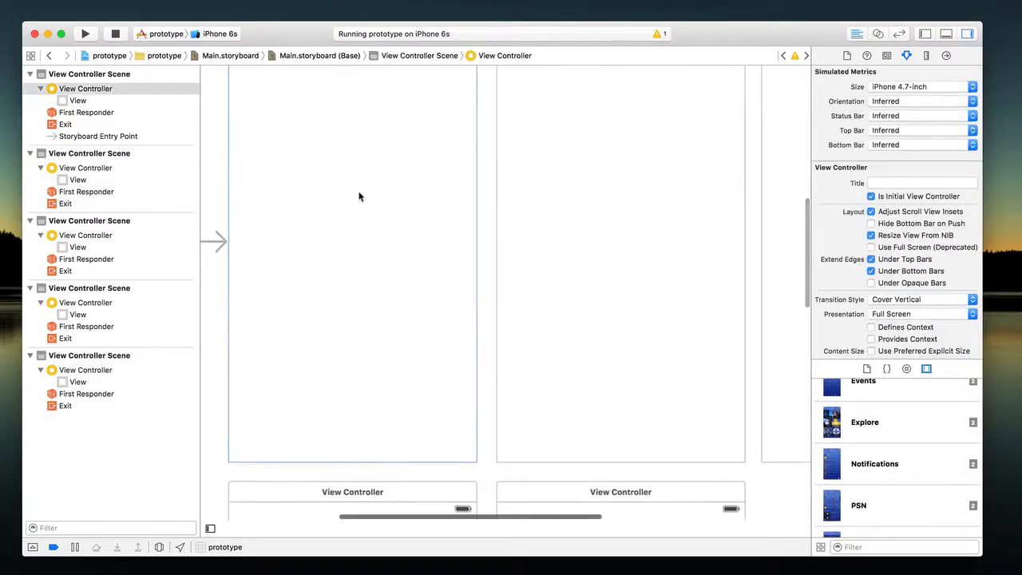
scroll(360, 196, down, 1)
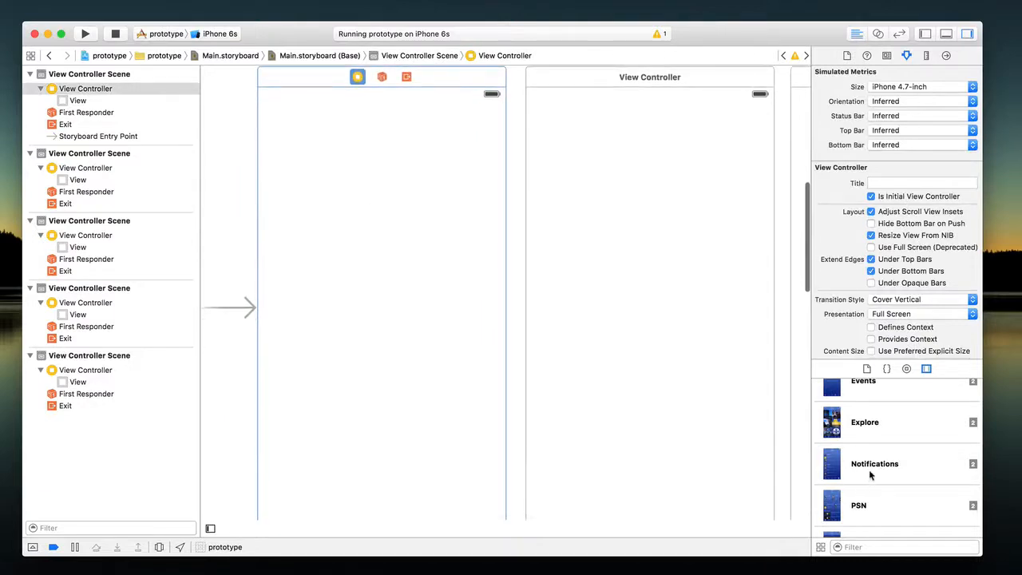
scroll(870, 474, up, 1)
scroll(872, 473, down, 2)
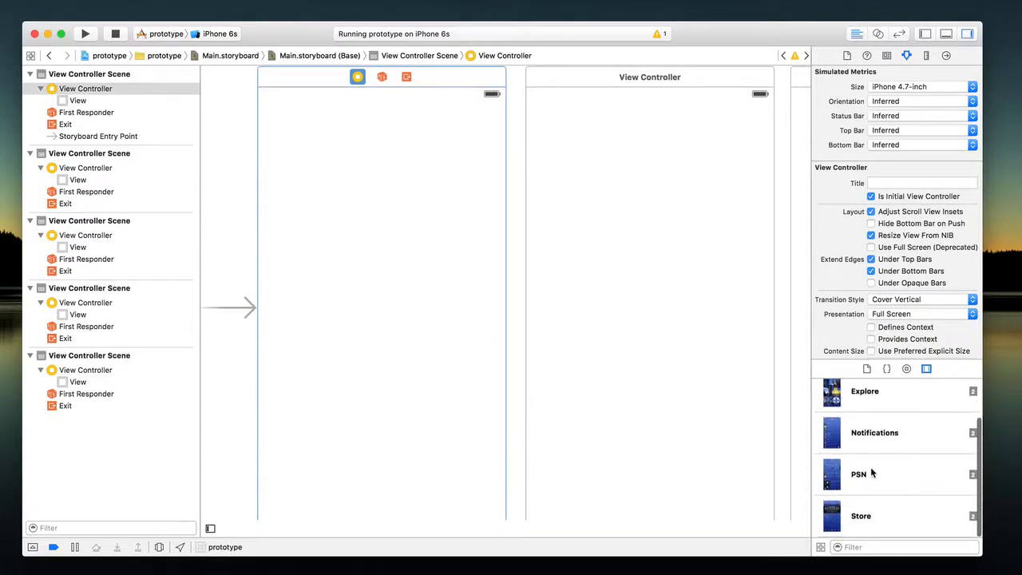
drag(867, 476, 380, 304)
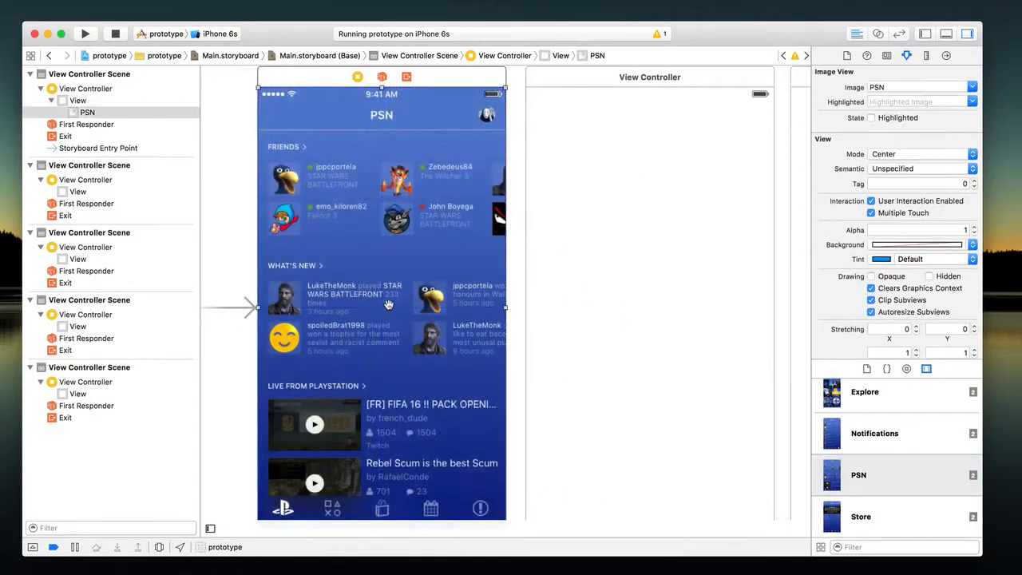
- Place the Explore mockup image in the second view controller, aligned to fill its view
scroll(388, 307, down, 1)
scroll(388, 308, right, 5)
click(472, 264)
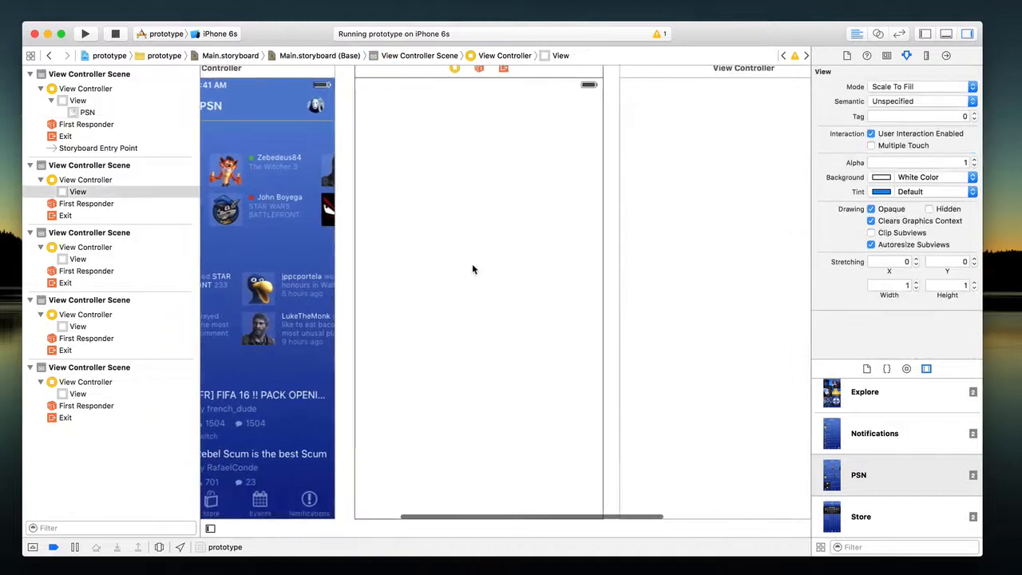
drag(867, 403, 477, 298)
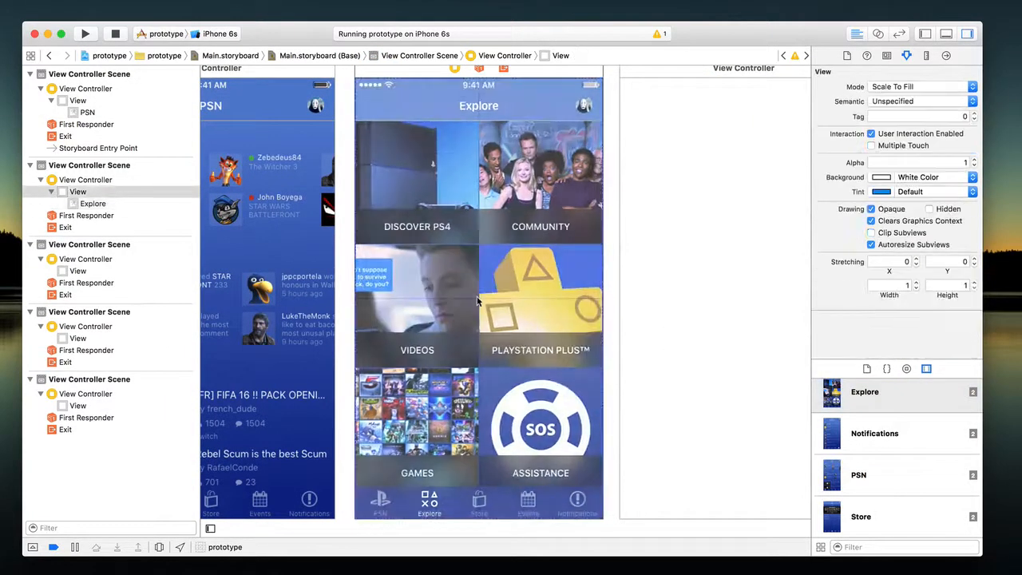
- Place the Store mockup image in the third view controller of the upper row, filling its view
scroll(478, 297, right, 5)
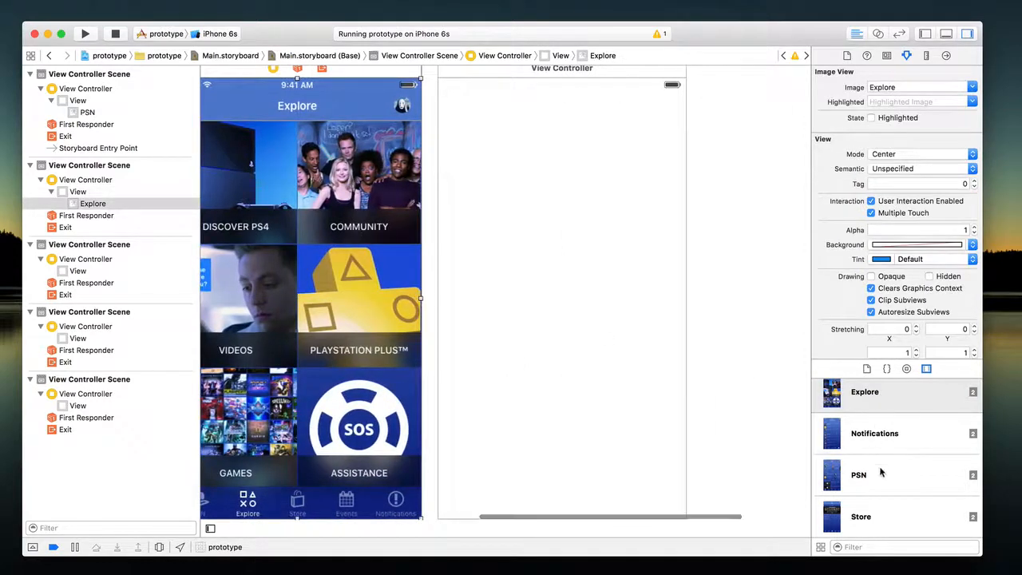
click(662, 388)
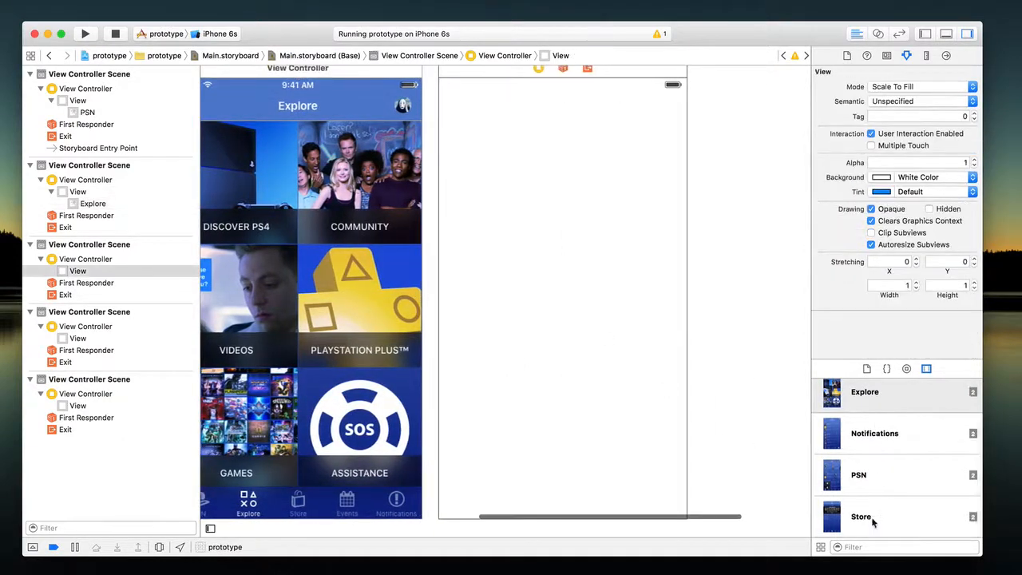
drag(871, 516, 562, 286)
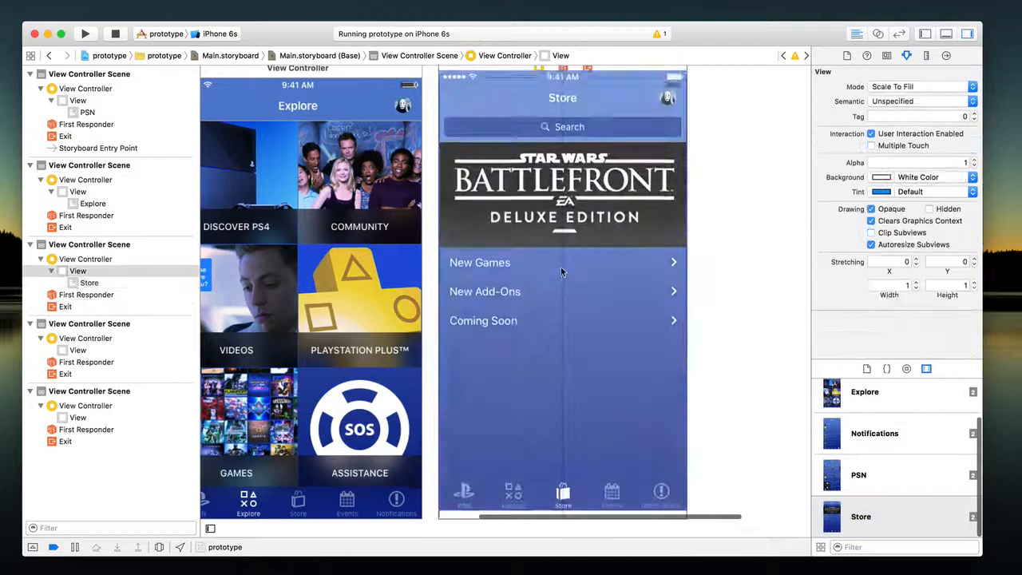
- Place the Notifications mockup image in the first view controller of the lower row
scroll(560, 275, down, 5)
scroll(560, 274, left, 5)
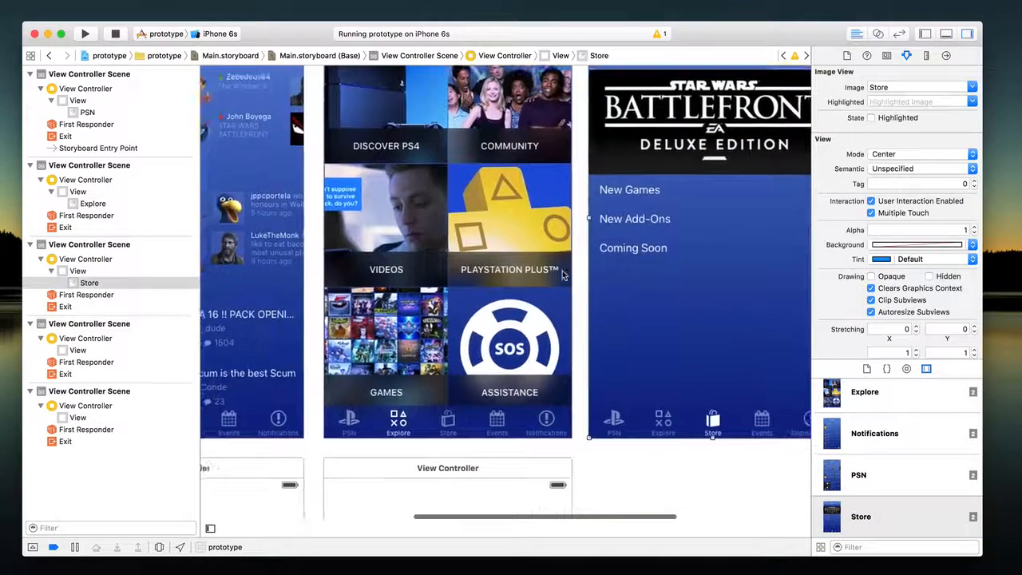
scroll(561, 274, down, 1)
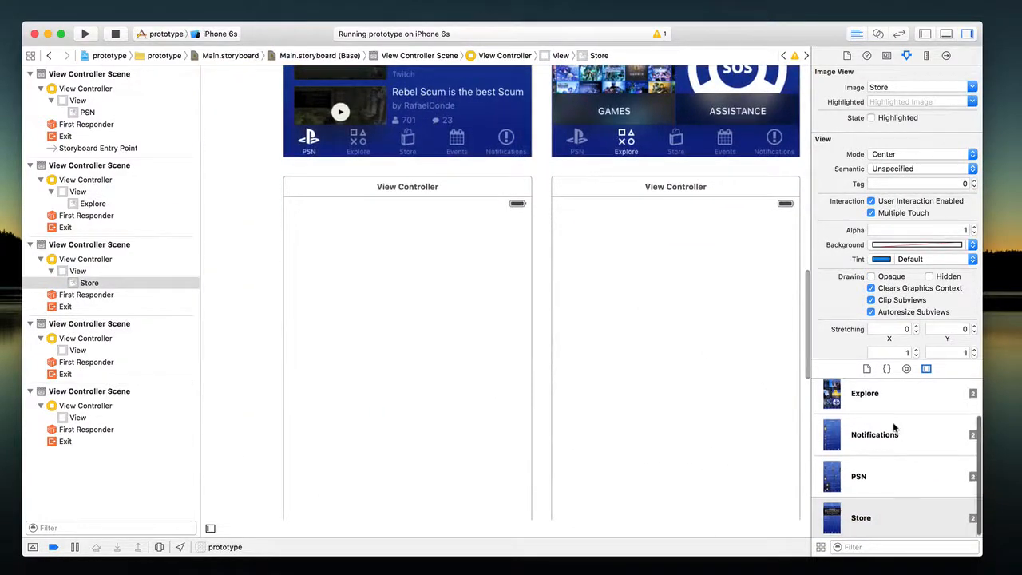
scroll(891, 435, up, 1)
click(891, 450)
drag(890, 450, 398, 404)
- Move the Notifications image from the first to the second view controller of the lower row, filling its view
scroll(437, 349, right, 2)
scroll(437, 349, right, 3)
click(497, 312)
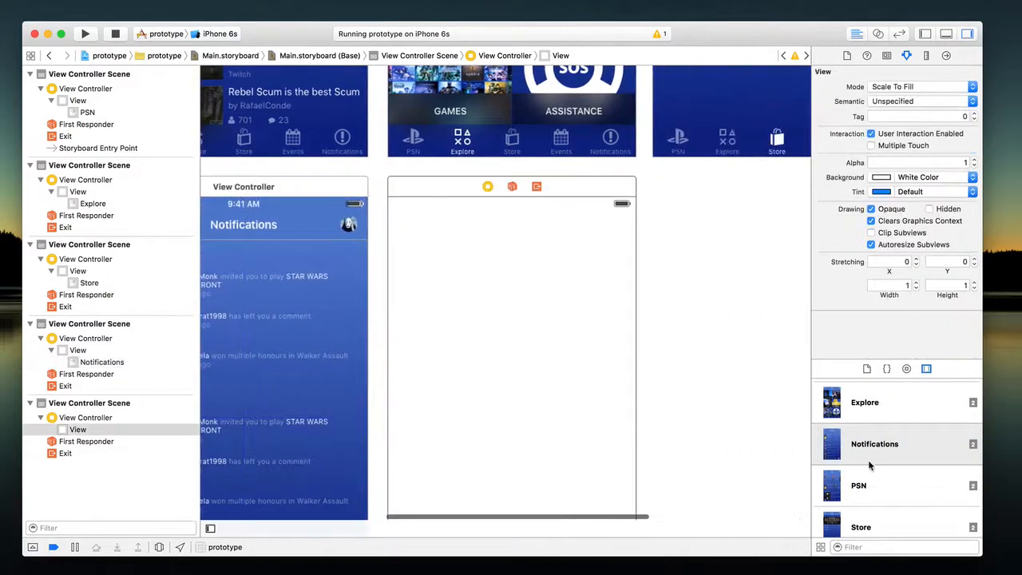
scroll(873, 461, down, 1)
scroll(873, 455, up, 1)
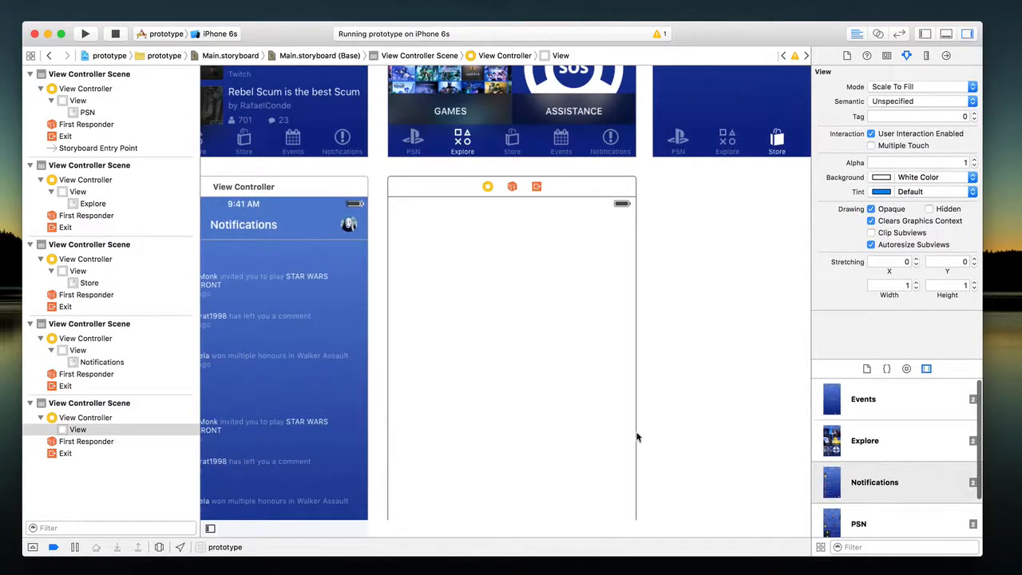
scroll(426, 363, left, 3)
drag(422, 349, 688, 343)
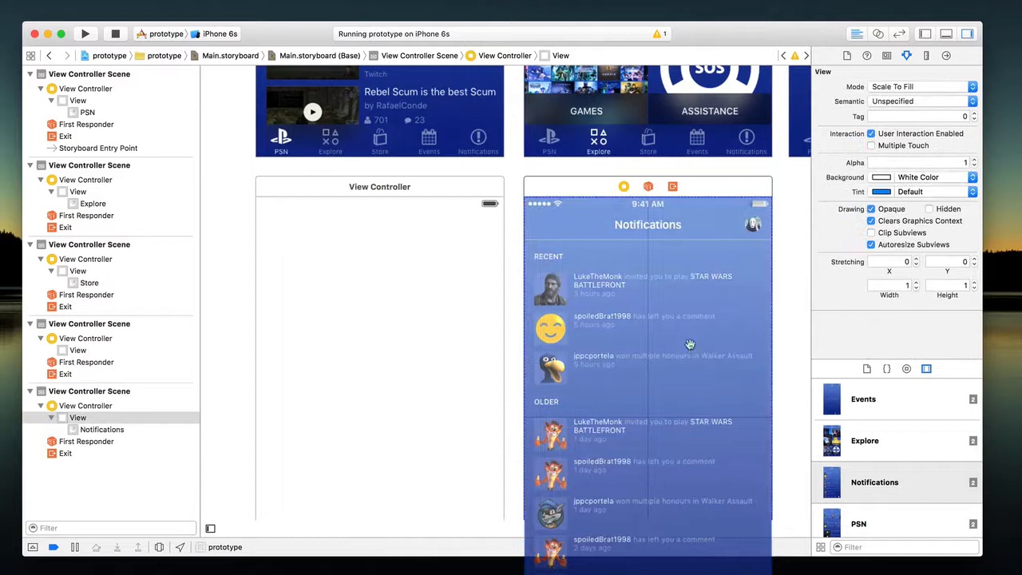
click(689, 343)
- Place the Events mockup image in the empty first view controller of the lower row and clear the selection
drag(878, 403, 377, 391)
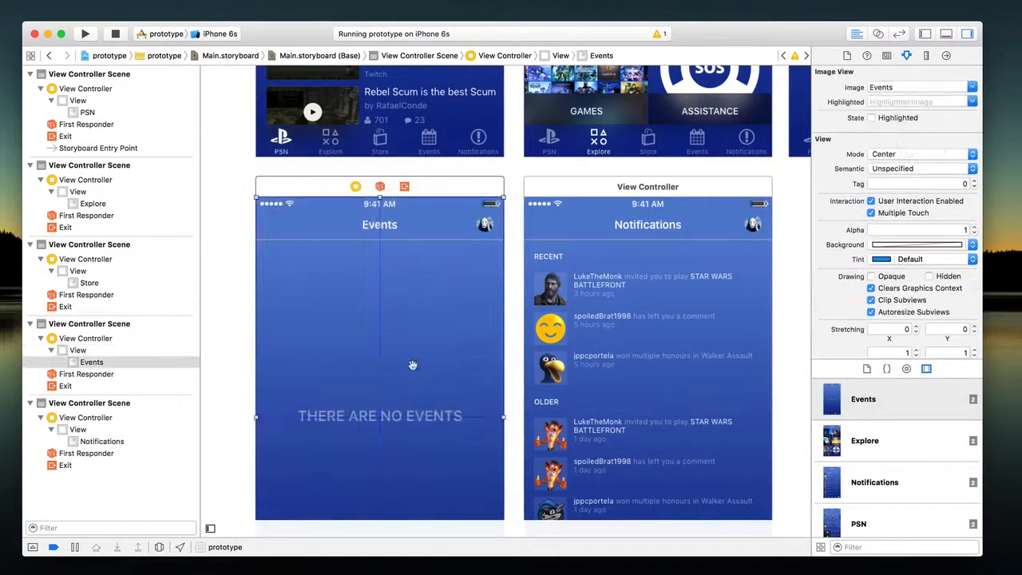
scroll(593, 316, up, 3)
click(786, 272)
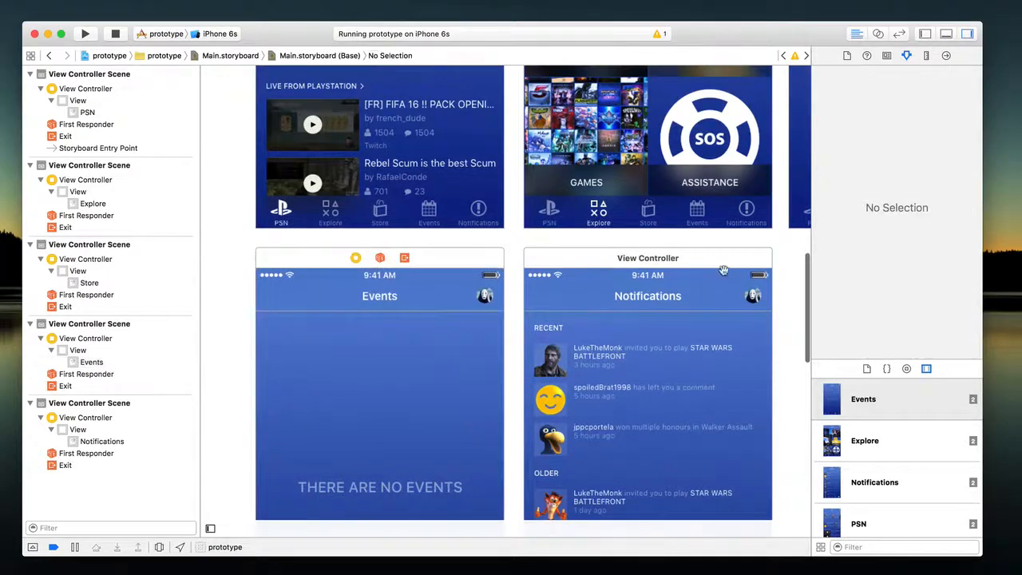
- Look over the five filled view controllers and check the status bar area of the PSN screen
scroll(786, 272, up, 4)
scroll(786, 273, right, 2)
scroll(716, 276, up, 4)
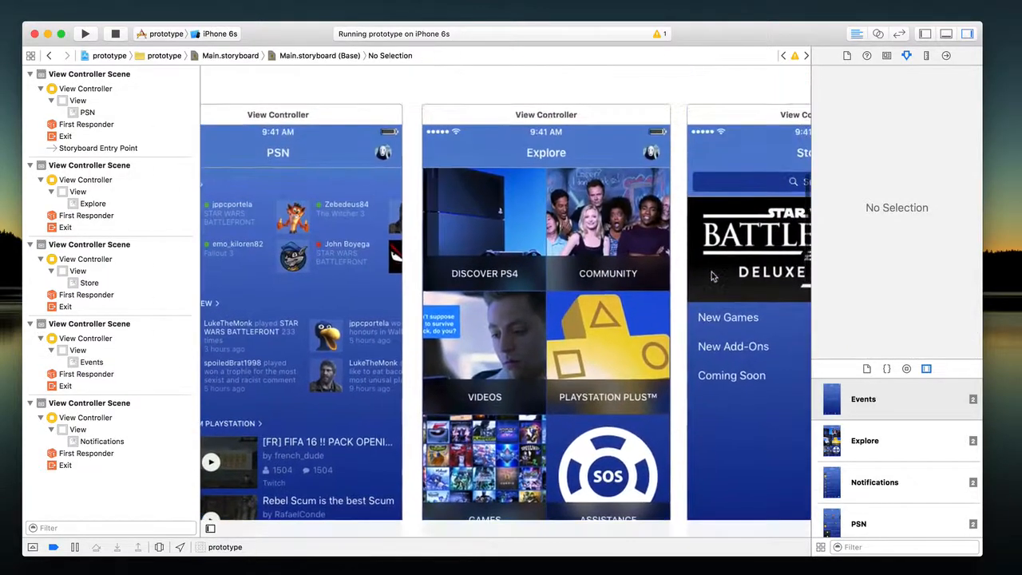
scroll(713, 276, down, 10)
scroll(583, 273, up, 5)
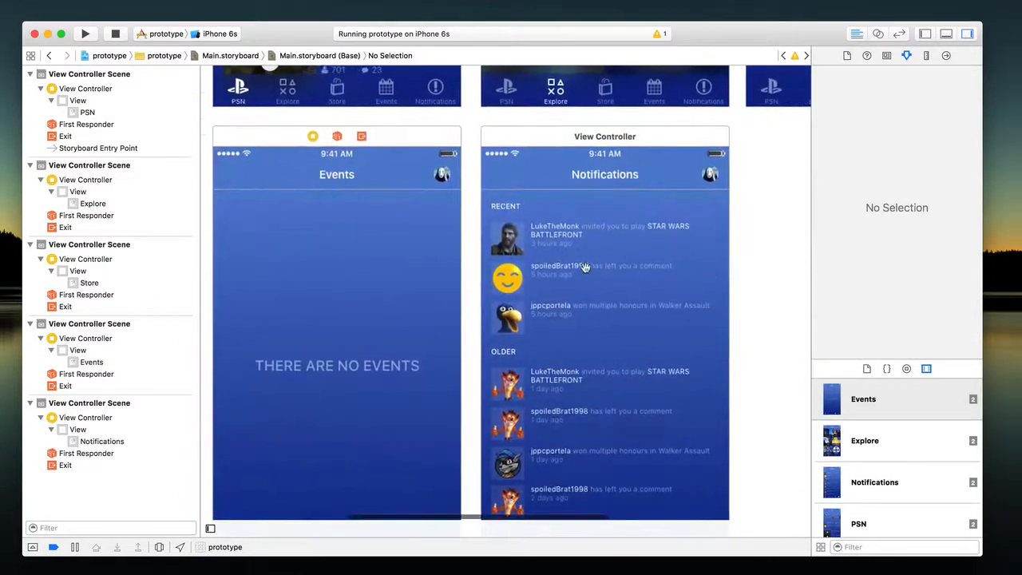
scroll(583, 274, up, 2)
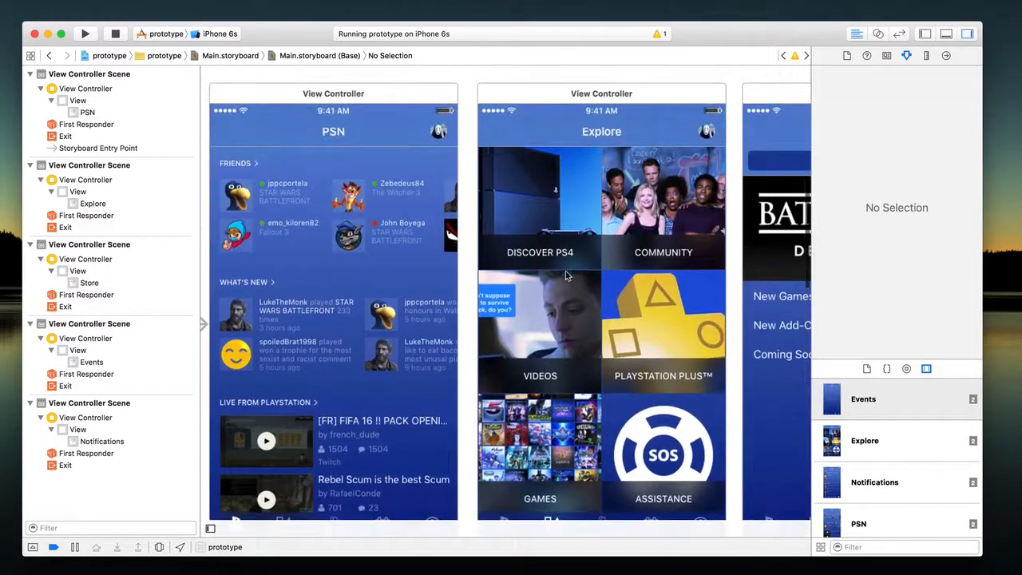
scroll(438, 198, left, 1)
click(453, 112)
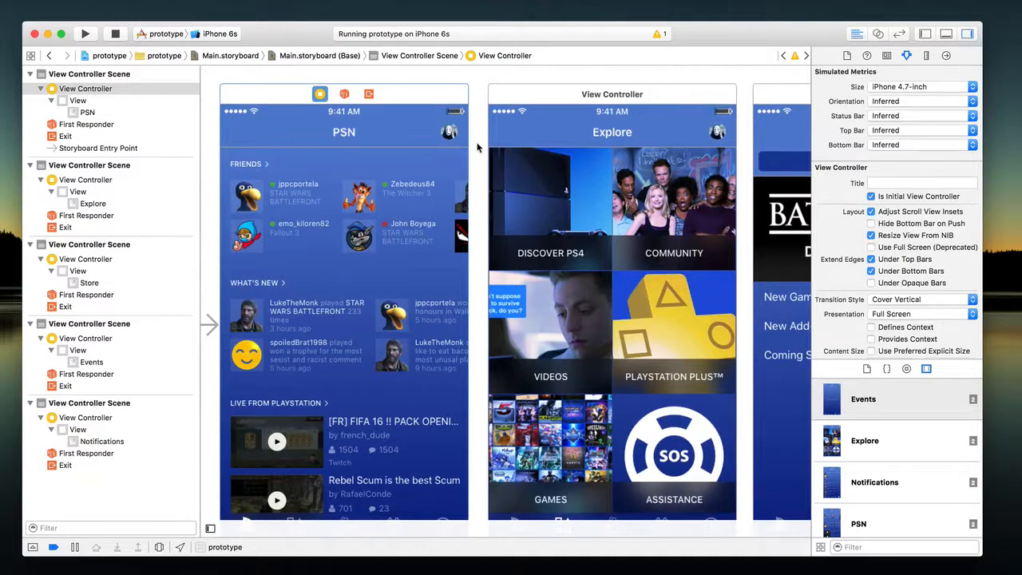
- Set the simulated status bar to None for all five view controllers together, then deselect them
scroll(544, 198, down, 5)
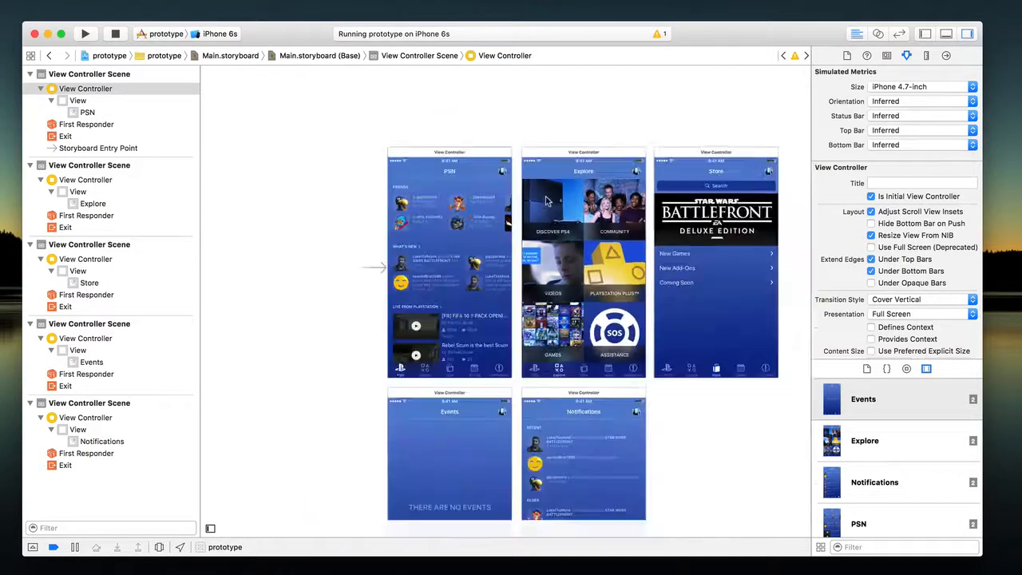
scroll(544, 200, right, 2)
scroll(544, 200, down, 3)
scroll(544, 199, right, 2)
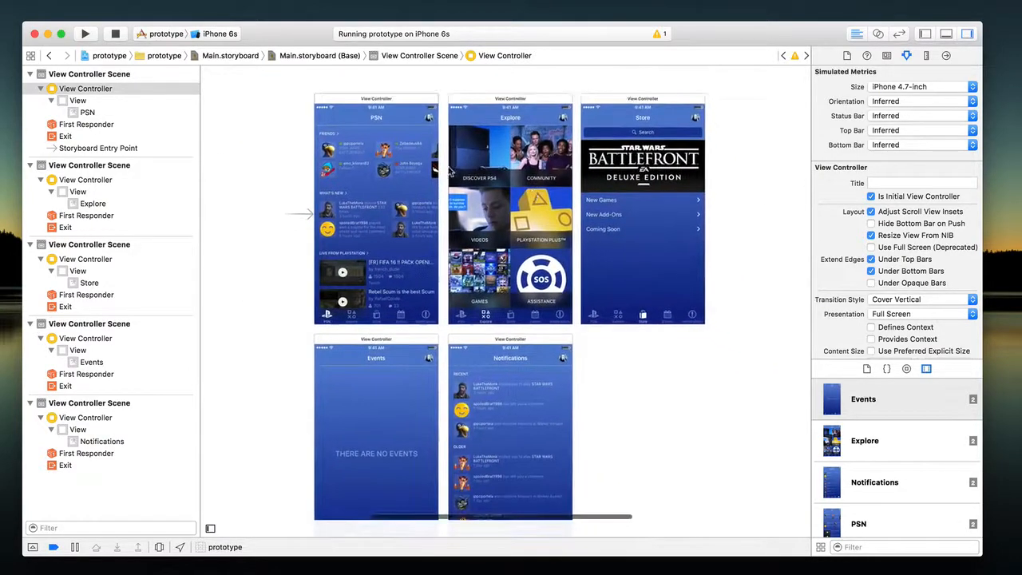
drag(317, 79, 692, 449)
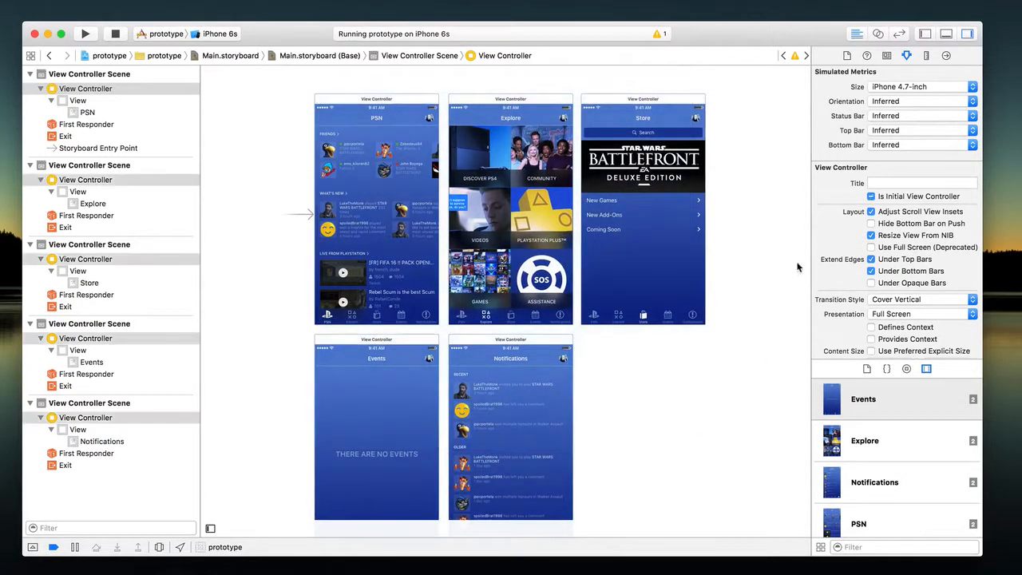
click(879, 117)
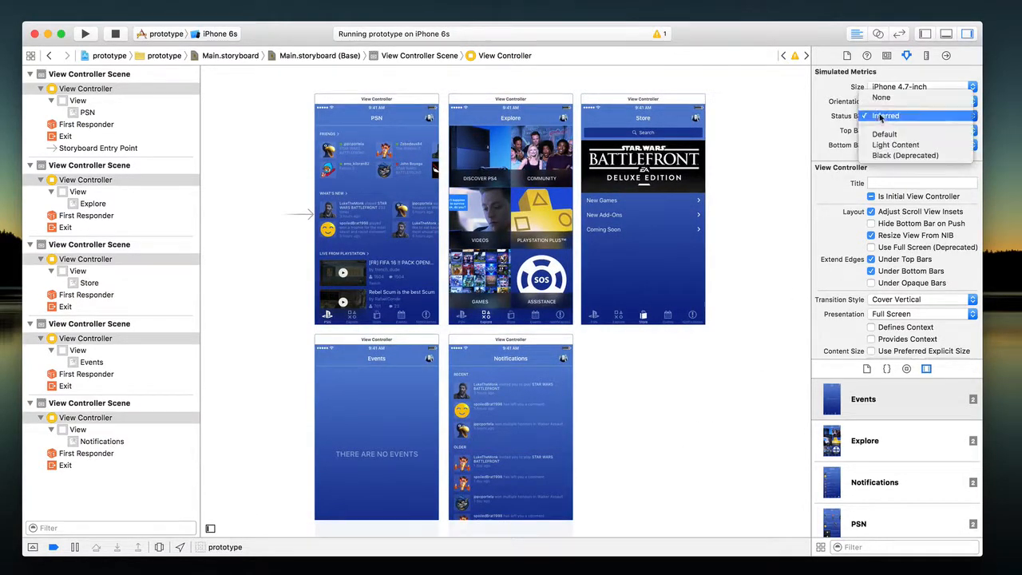
click(883, 99)
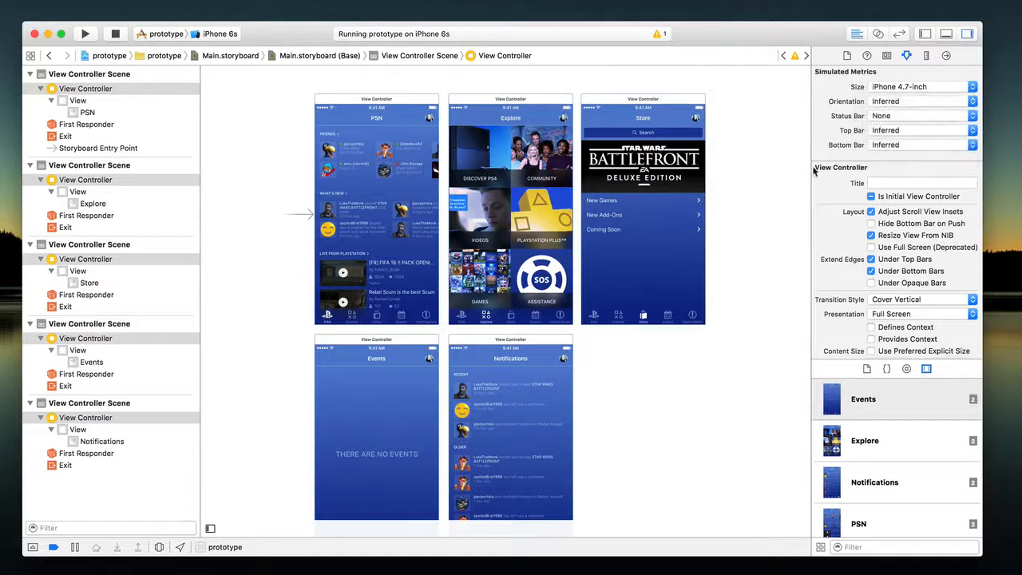
click(747, 200)
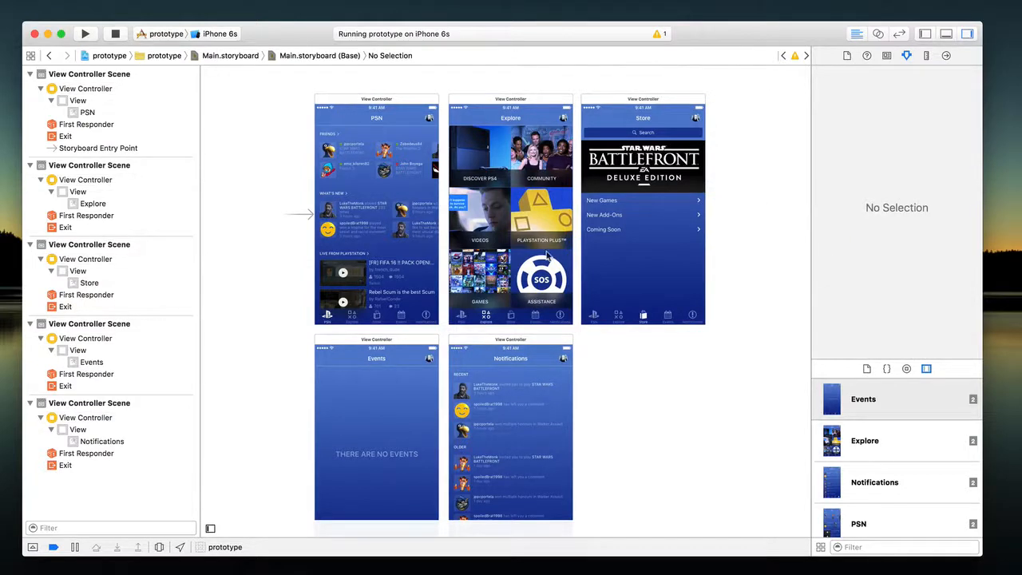
- Stop the running prototype, rerun it in the iPhone 6s simulator to check the PSN screen, and quit the simulator
scroll(547, 254, down, 2)
scroll(539, 254, down, 1)
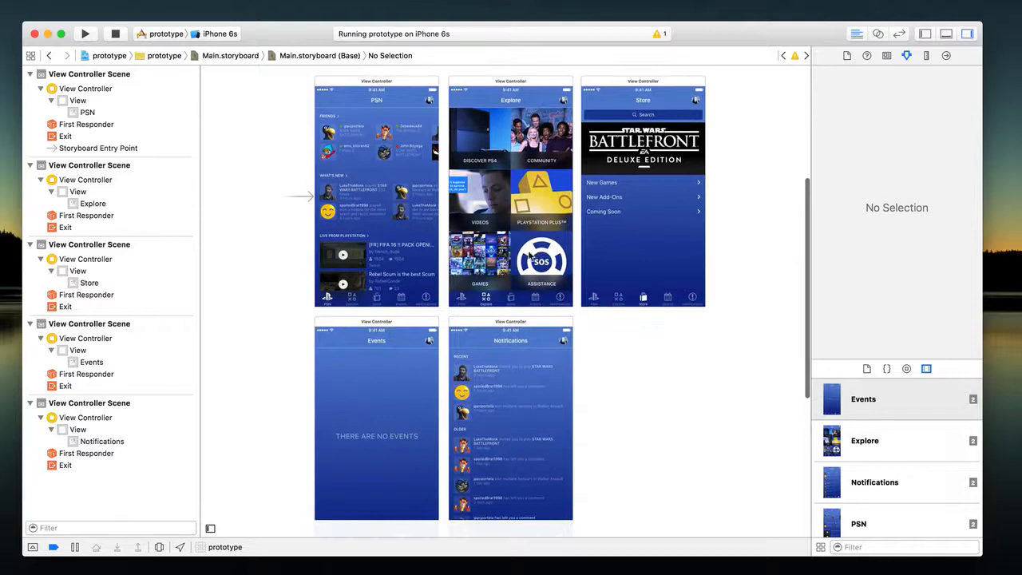
click(114, 36)
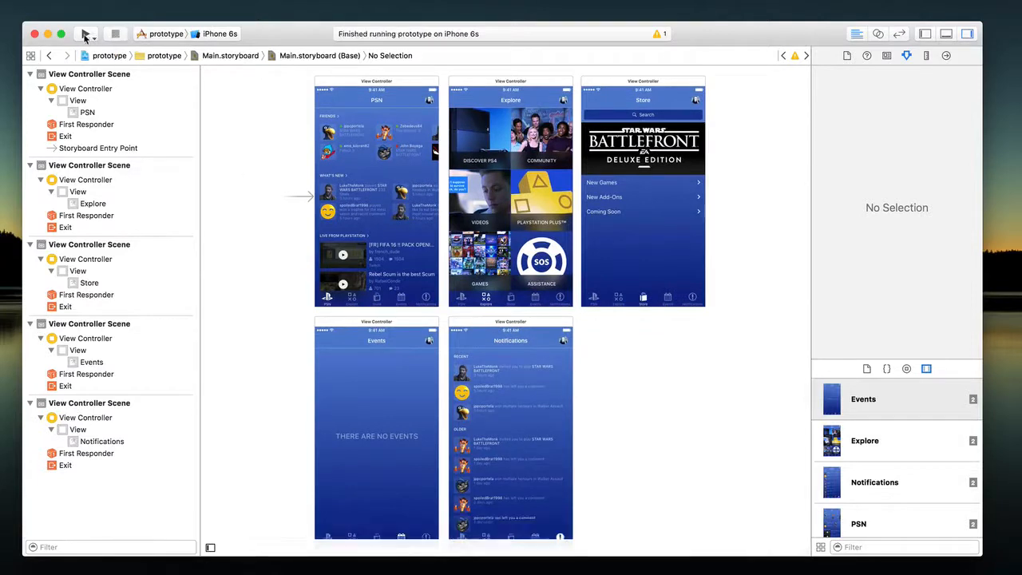
click(86, 34)
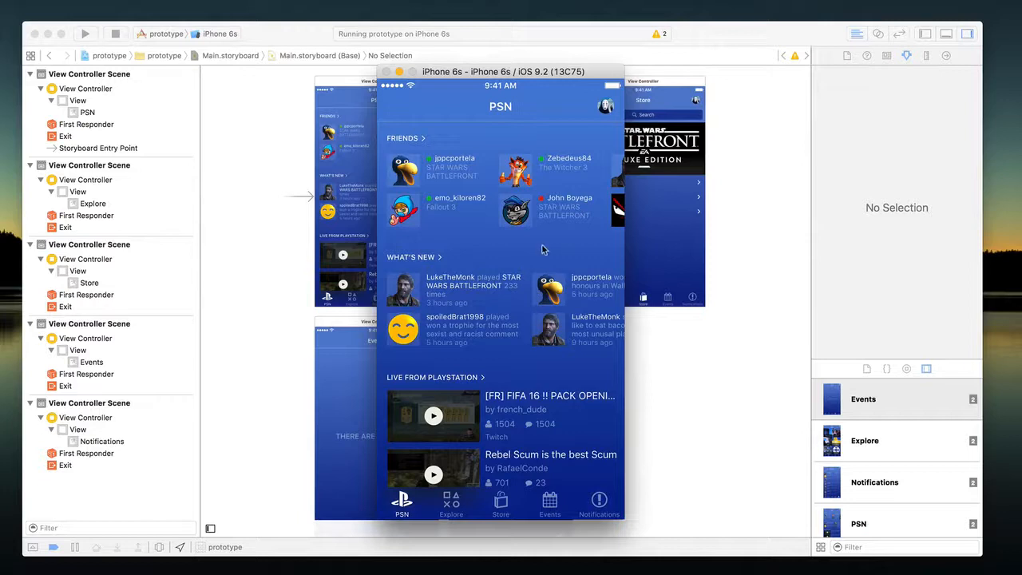
key(super+q)
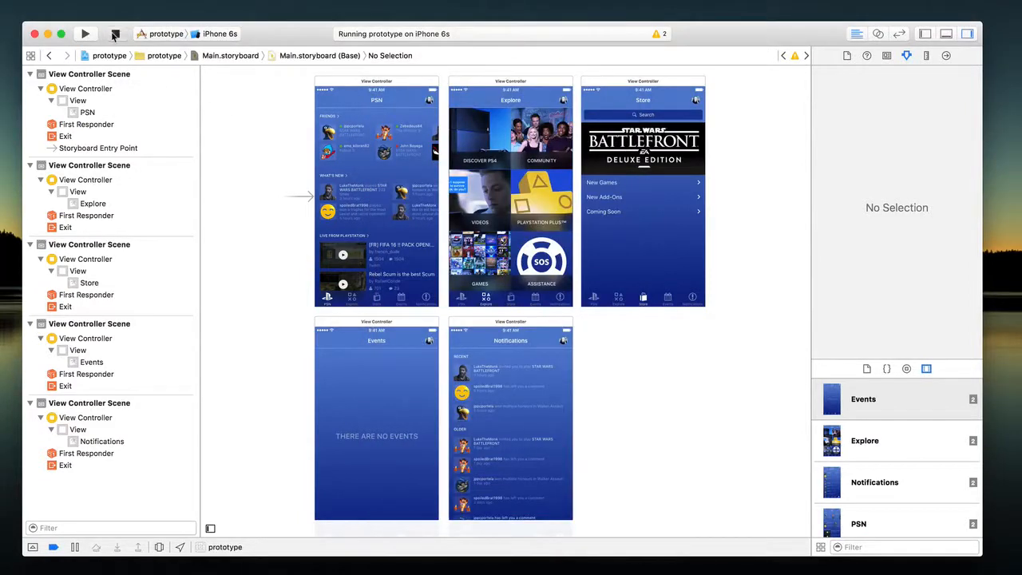
- Filter the object library for "button" and add a Button to the PSN view controller above the Live from PlayStation heading
scroll(439, 210, up, 1)
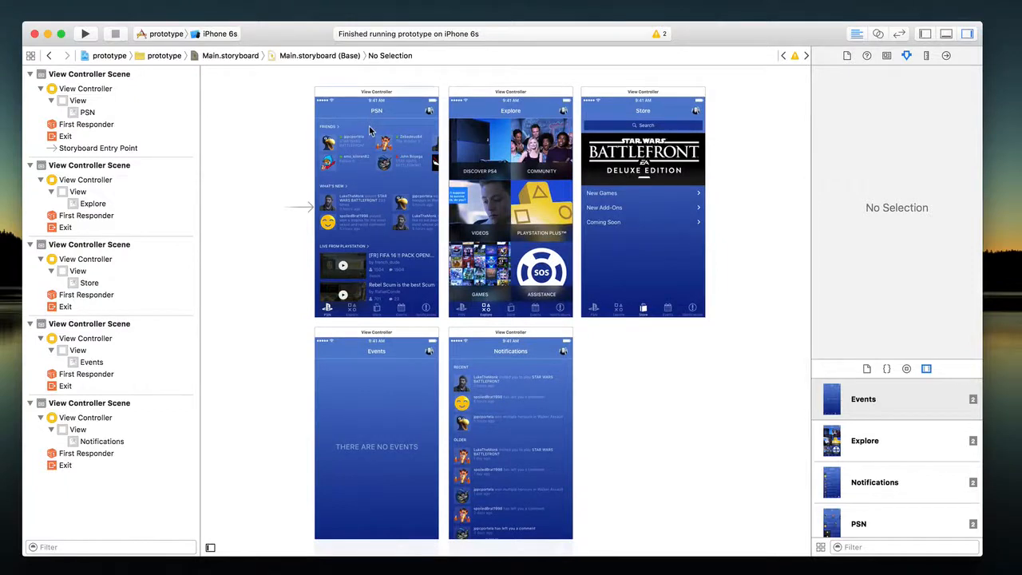
double_click(370, 132)
scroll(405, 154, up, 2)
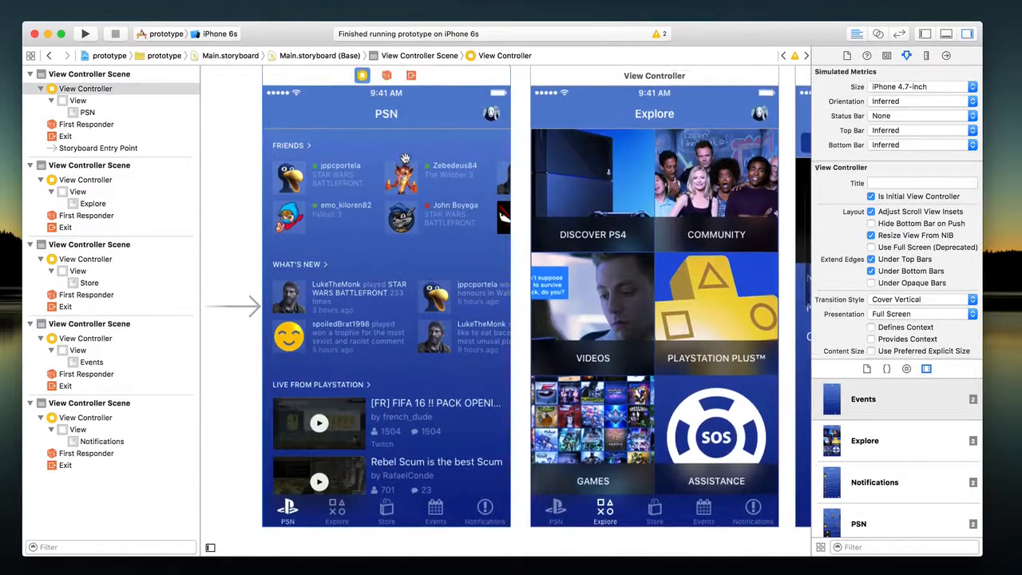
scroll(405, 157, left, 2)
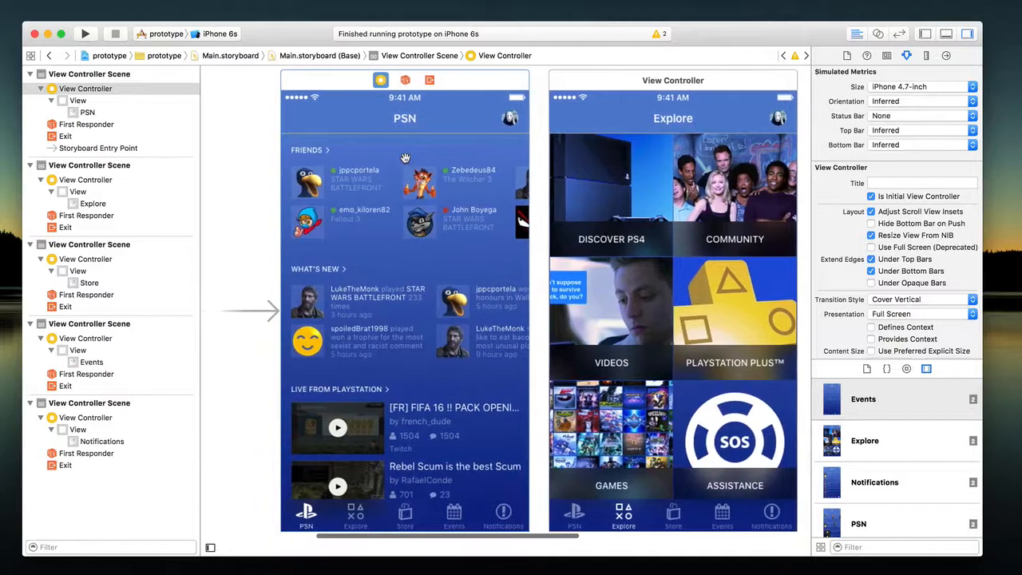
scroll(405, 158, right, 2)
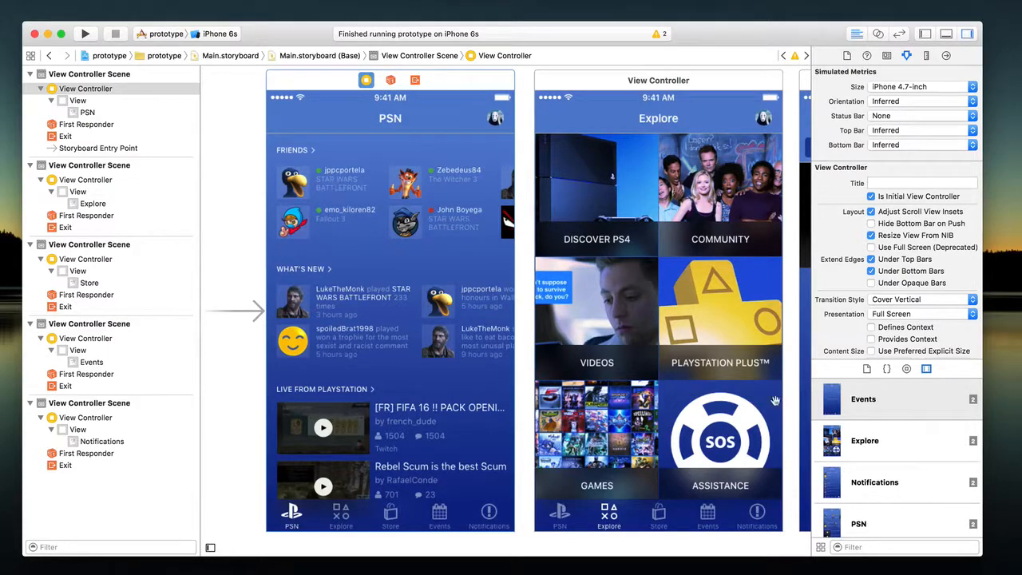
click(907, 369)
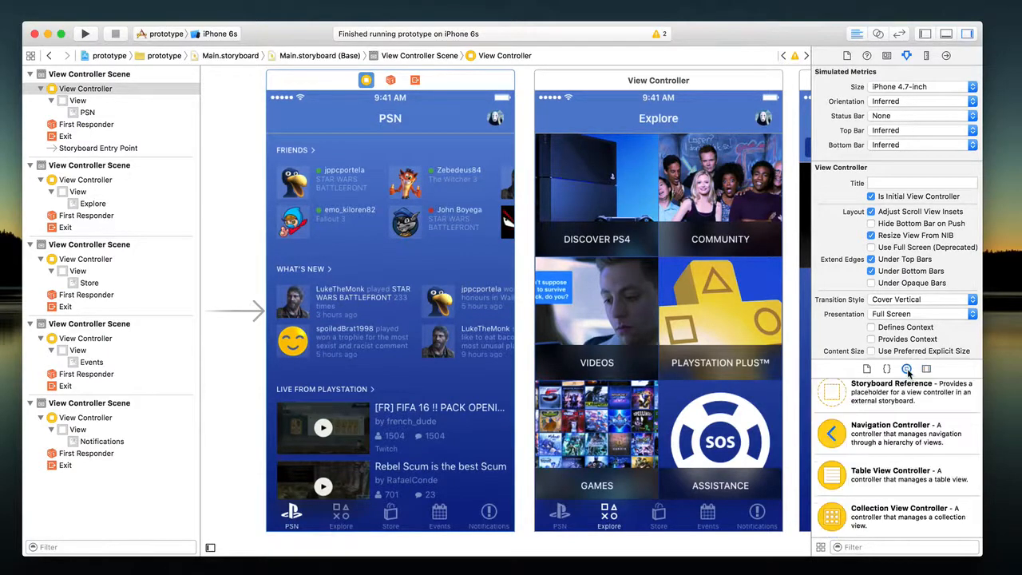
scroll(907, 382, up, 2)
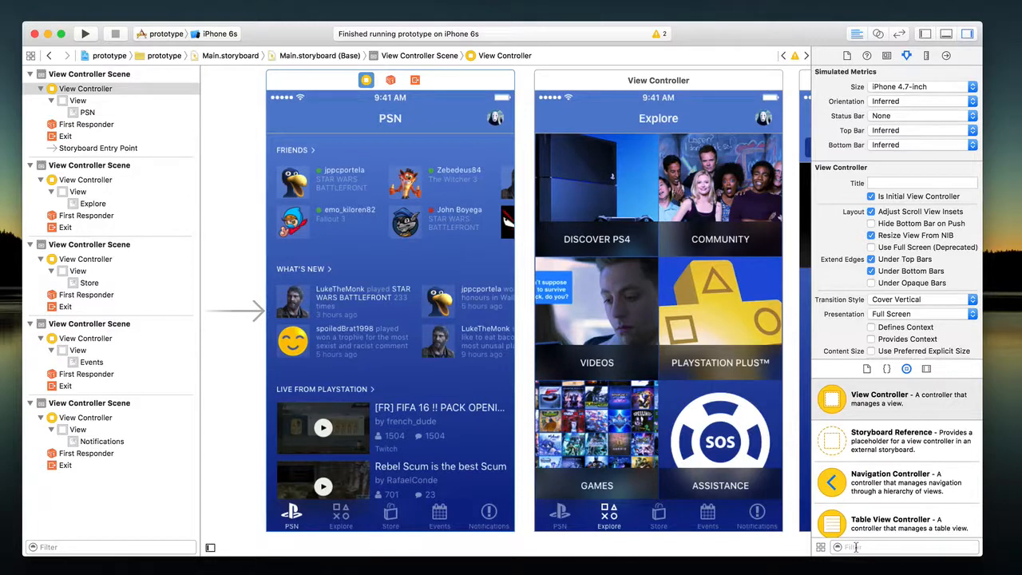
text(button)
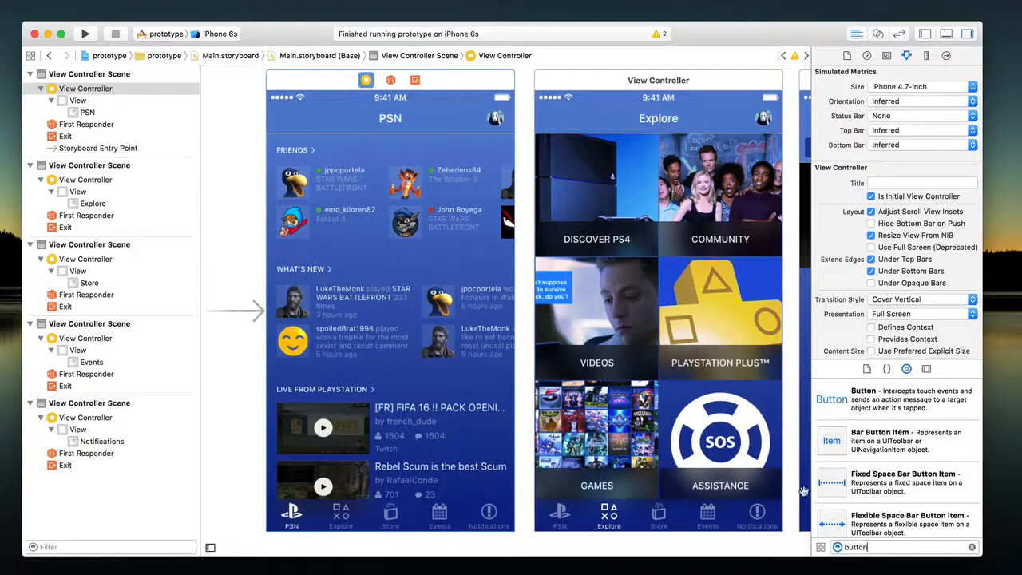
scroll(918, 409, down, 2)
scroll(917, 409, up, 2)
drag(863, 402, 380, 381)
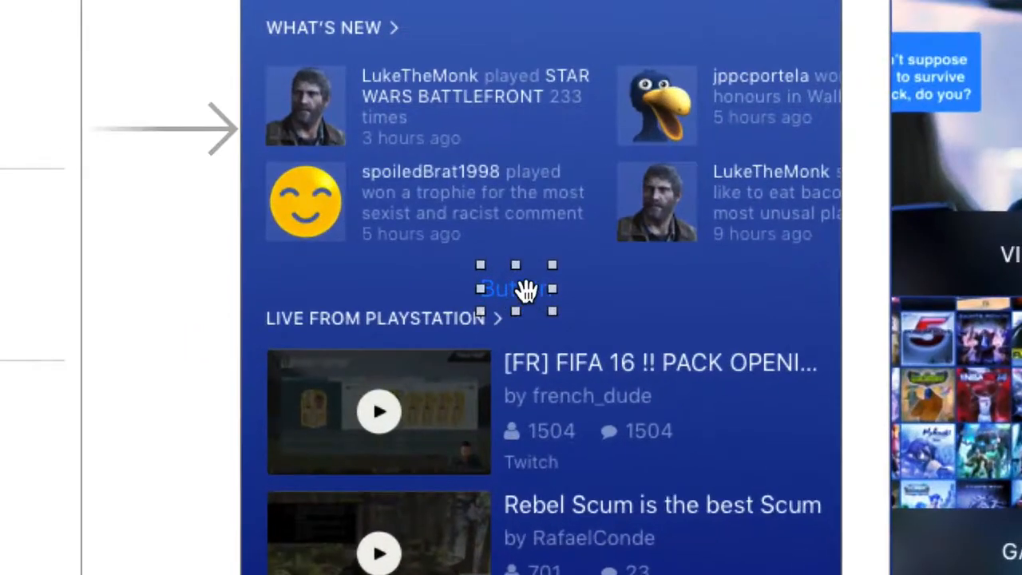
- Move the new button onto the Explore tab item of the PSN screen and enlarge it to cover the icon and label
drag(526, 290, 538, 282)
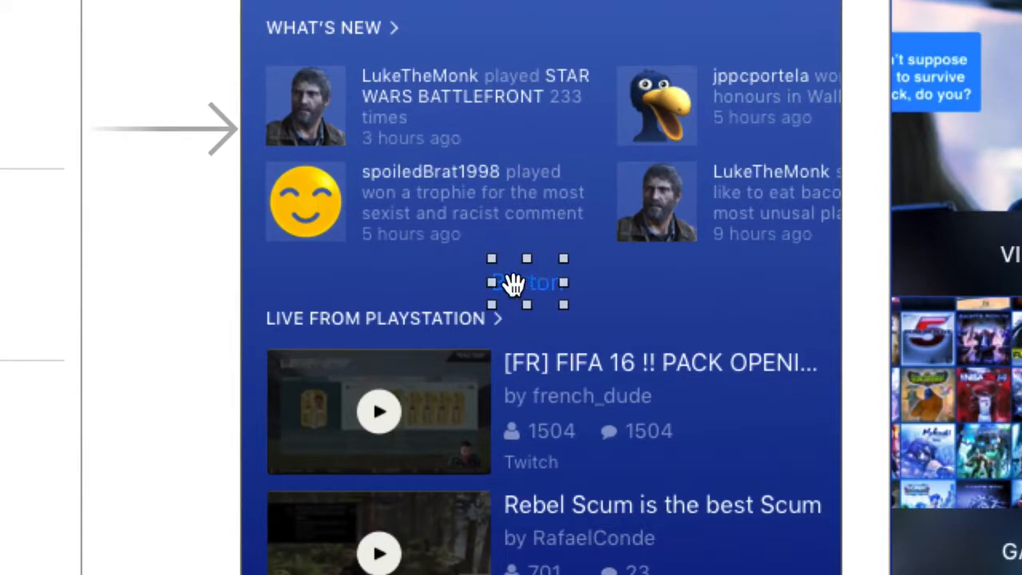
drag(527, 283, 393, 574)
drag(416, 484, 456, 484)
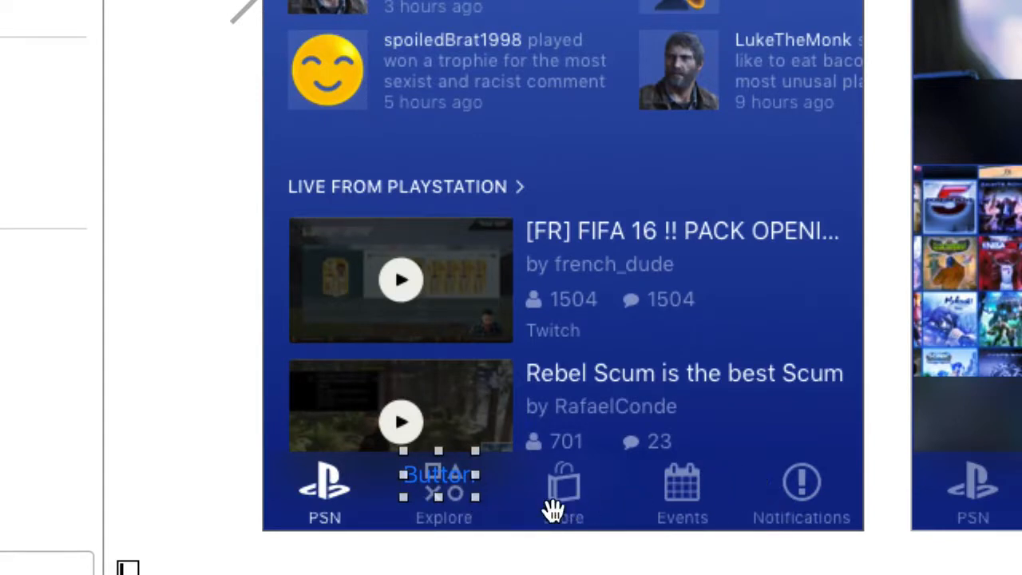
drag(473, 495, 480, 535)
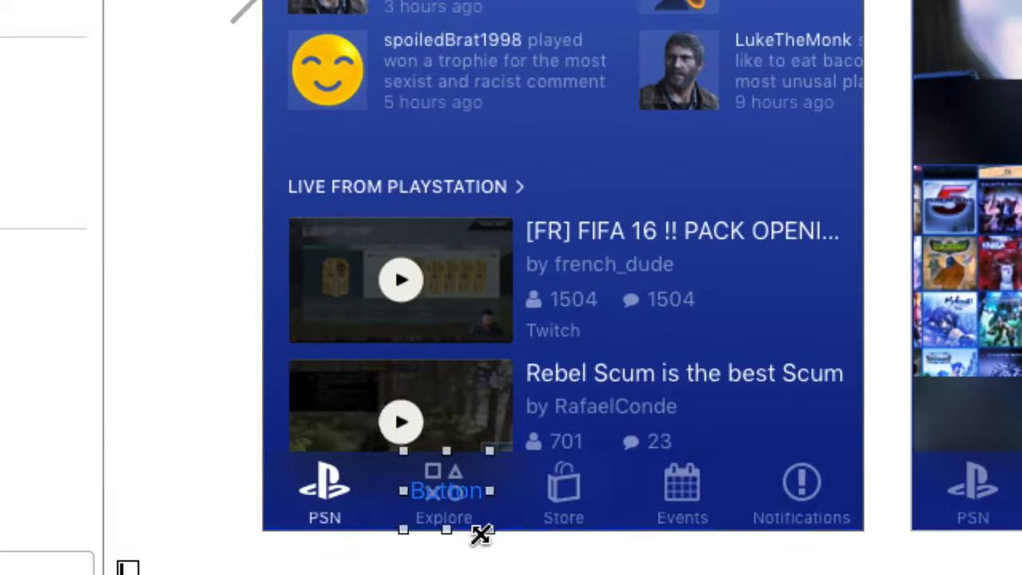
- Clear the title of the button over the Explore tab item so it has no text
double_click(442, 491)
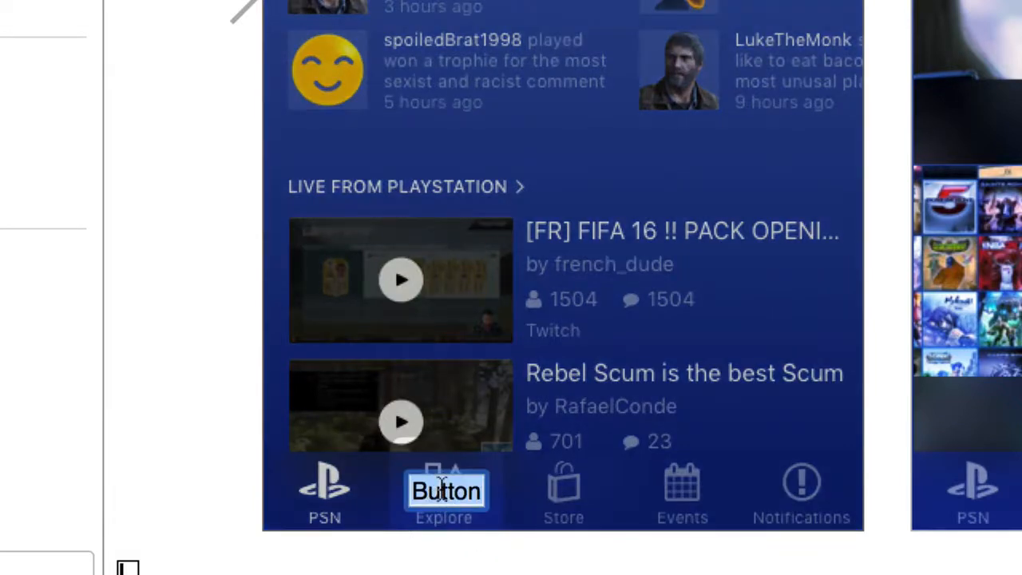
key(BackSpace)
key(Return)
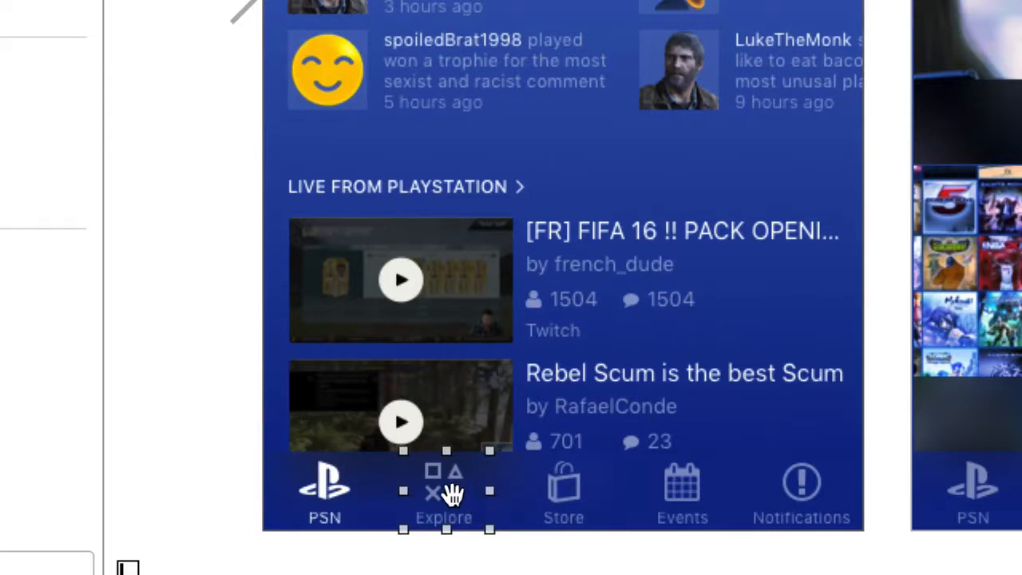
- Duplicate the blank button over the Store, Events and Notifications tab items of the PSN screen and check the copies' placement
drag(452, 495, 803, 487)
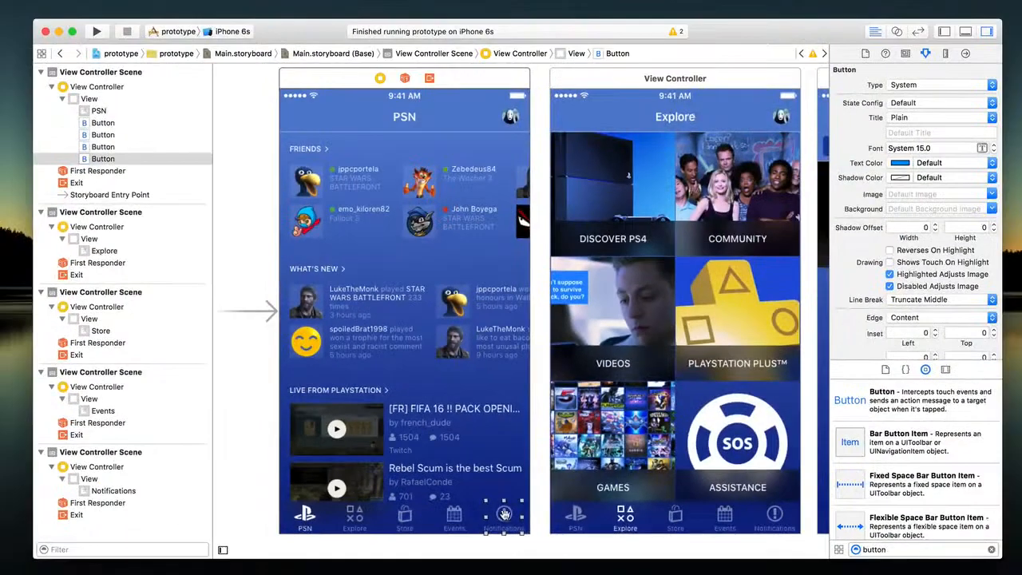
click(681, 487)
click(404, 516)
click(353, 516)
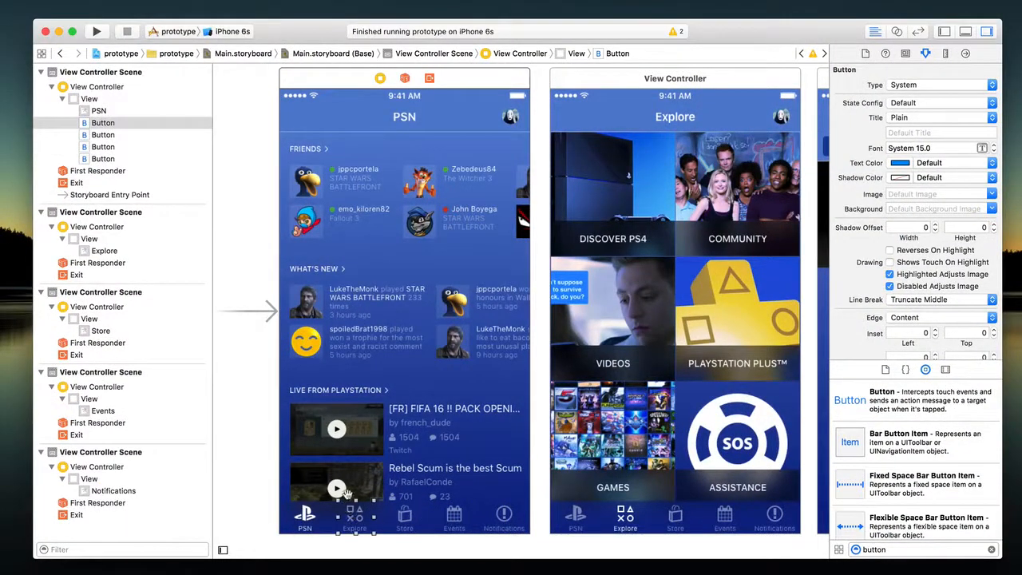
click(400, 513)
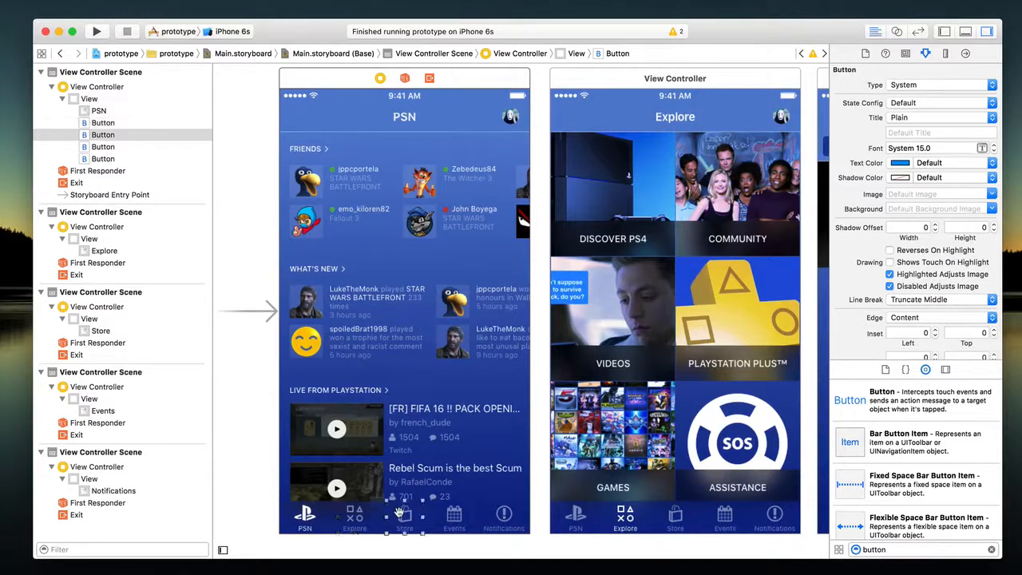
- Connect the button over the PSN screen's Explore tab item to the Explore view controller with a Modal action segue
click(365, 515)
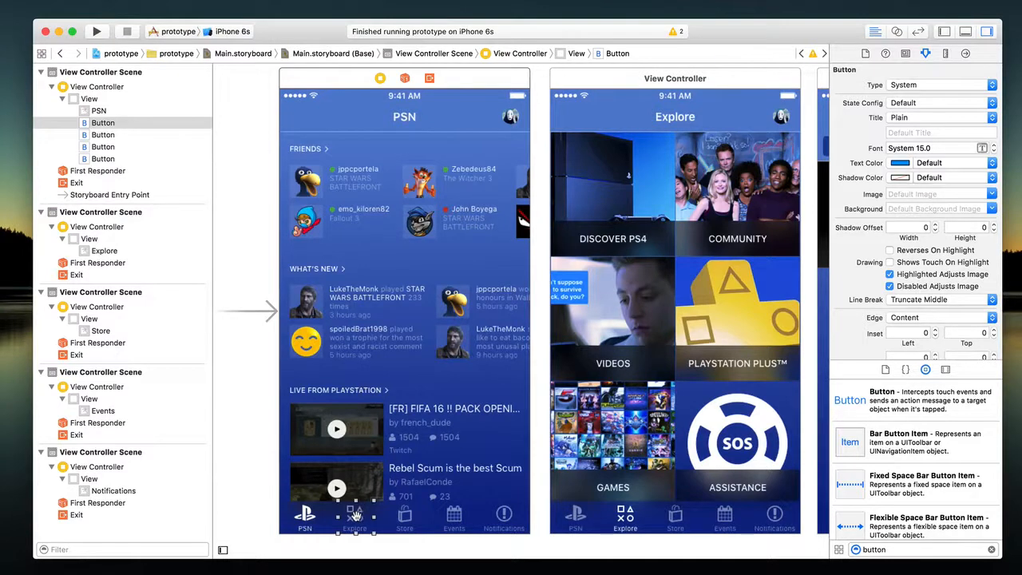
drag(356, 515, 639, 290)
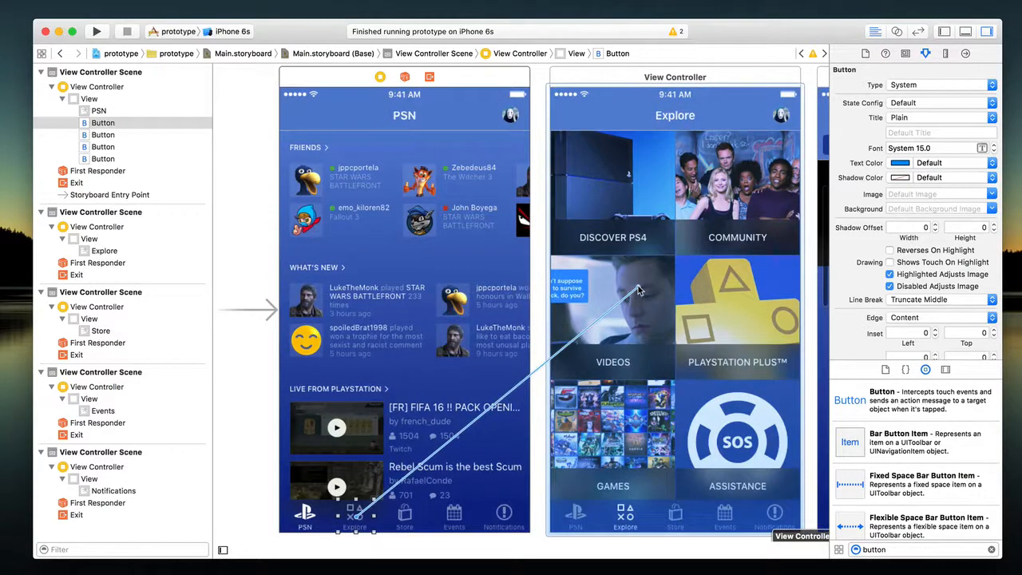
drag(639, 290, 639, 286)
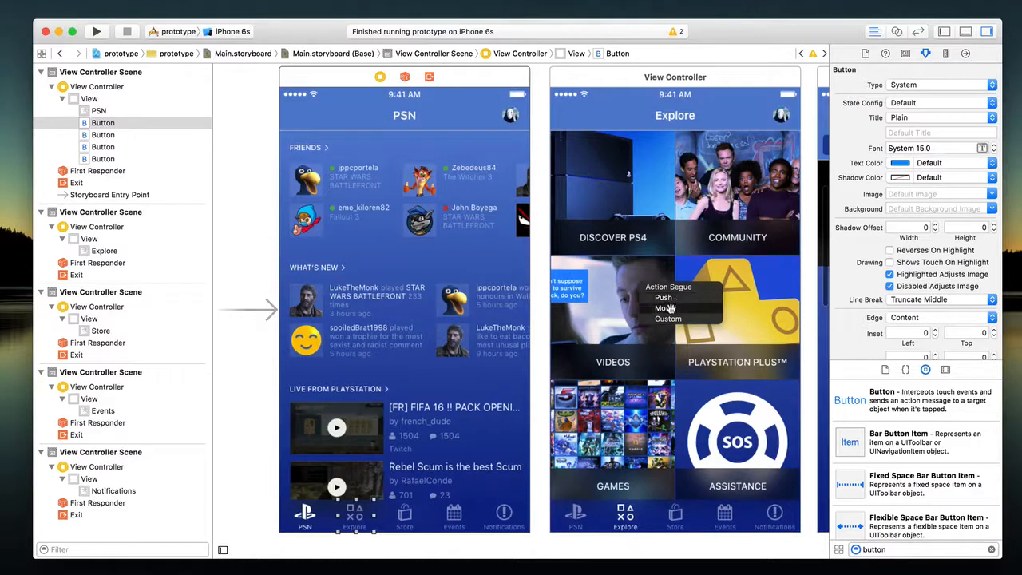
click(666, 308)
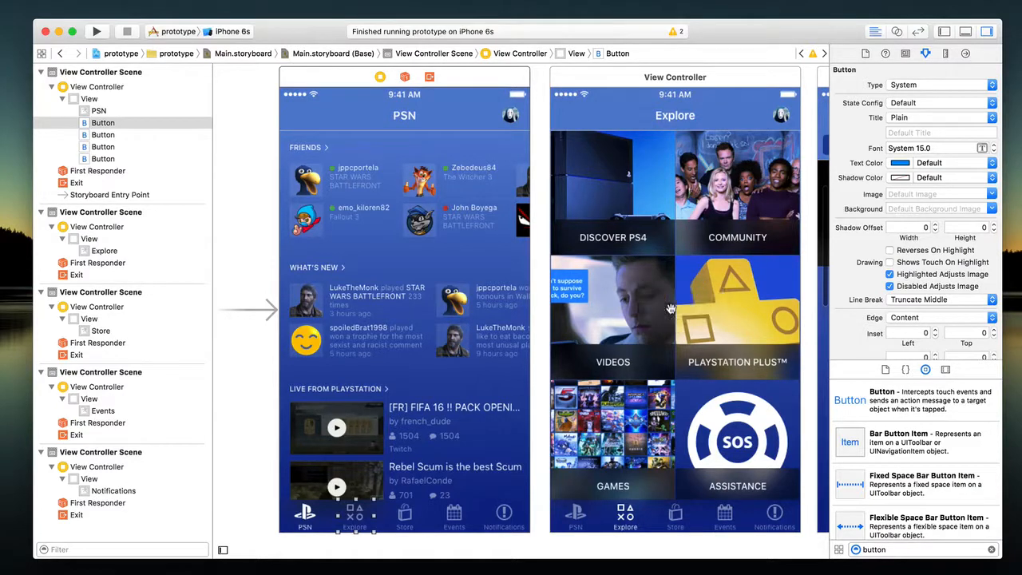
- Inspect the new modal segue and shift the PSN view controller slightly away from the Explore view controller
click(540, 311)
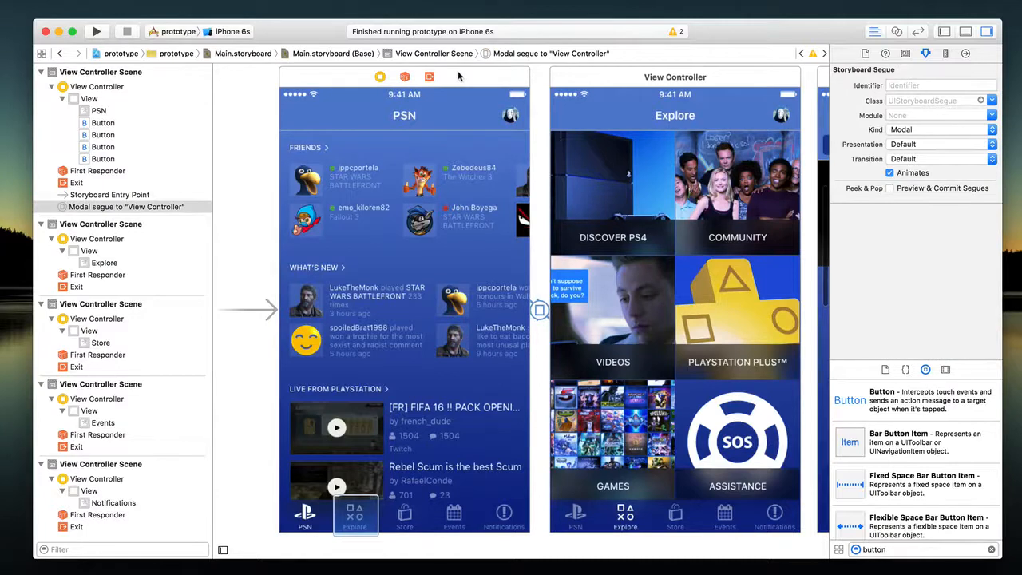
drag(458, 74, 484, 78)
click(499, 309)
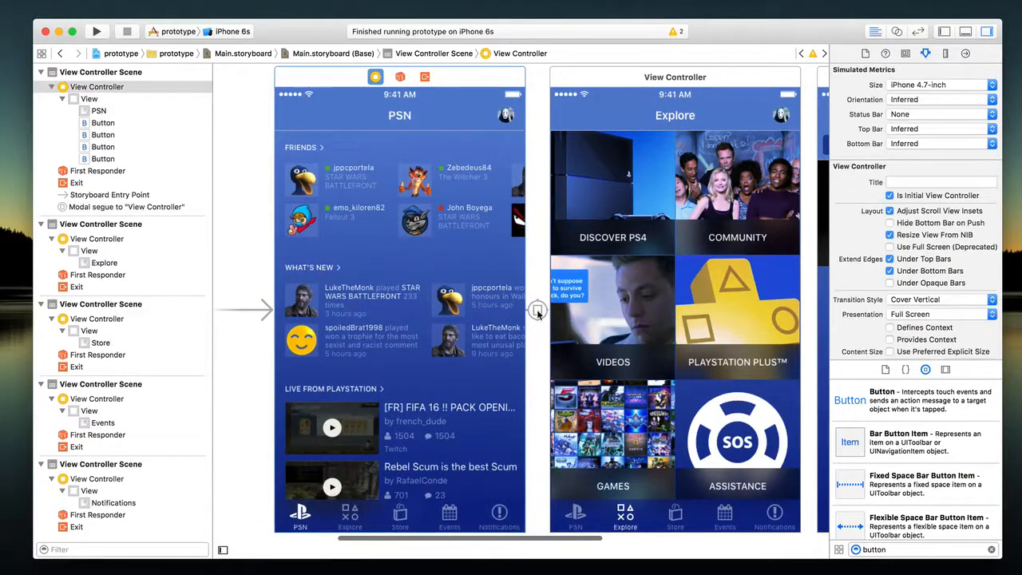
- Set the transition of the modal segue between the PSN and Explore view controllers to Cross Dissolve
click(538, 308)
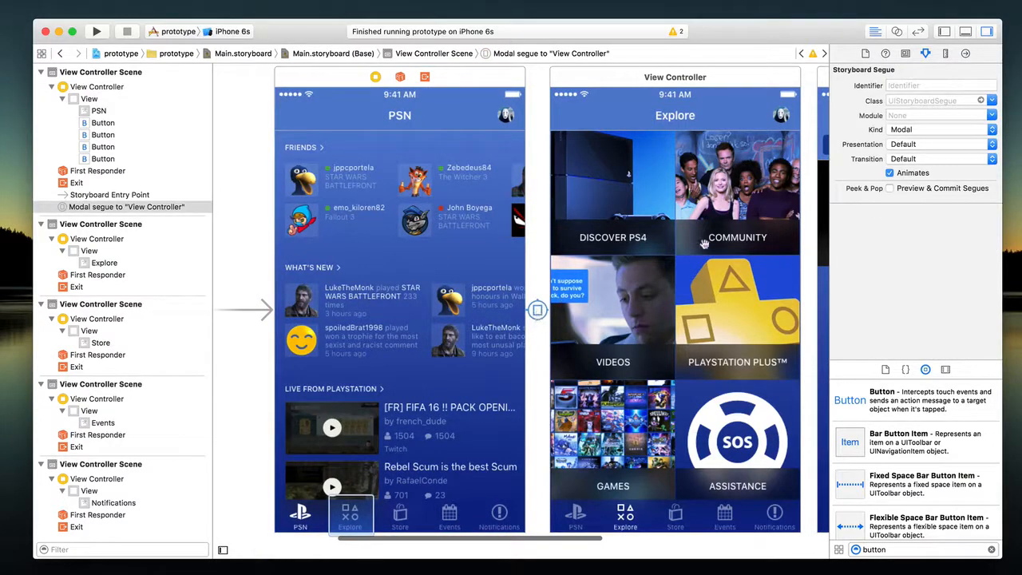
click(907, 145)
click(860, 162)
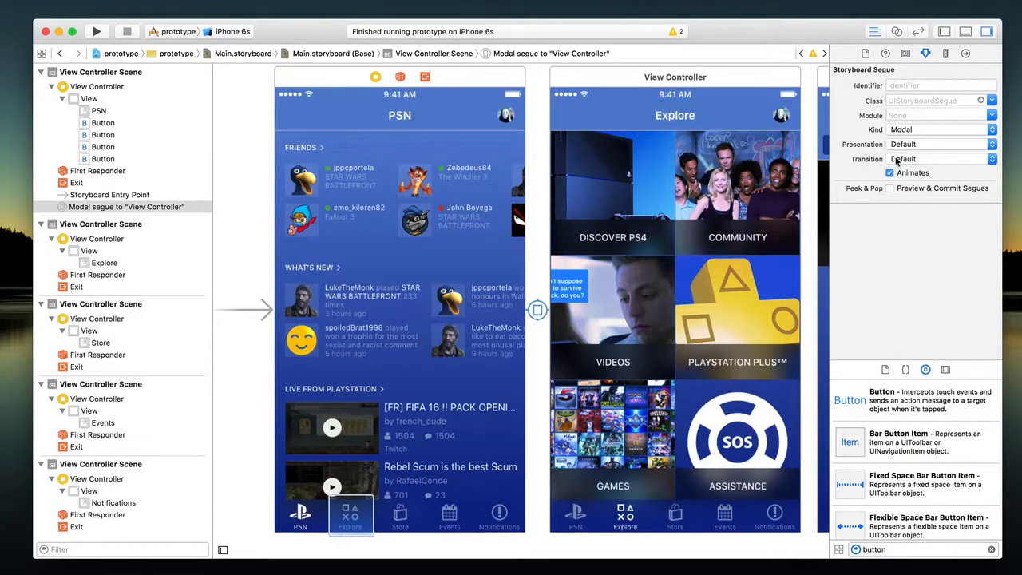
click(897, 159)
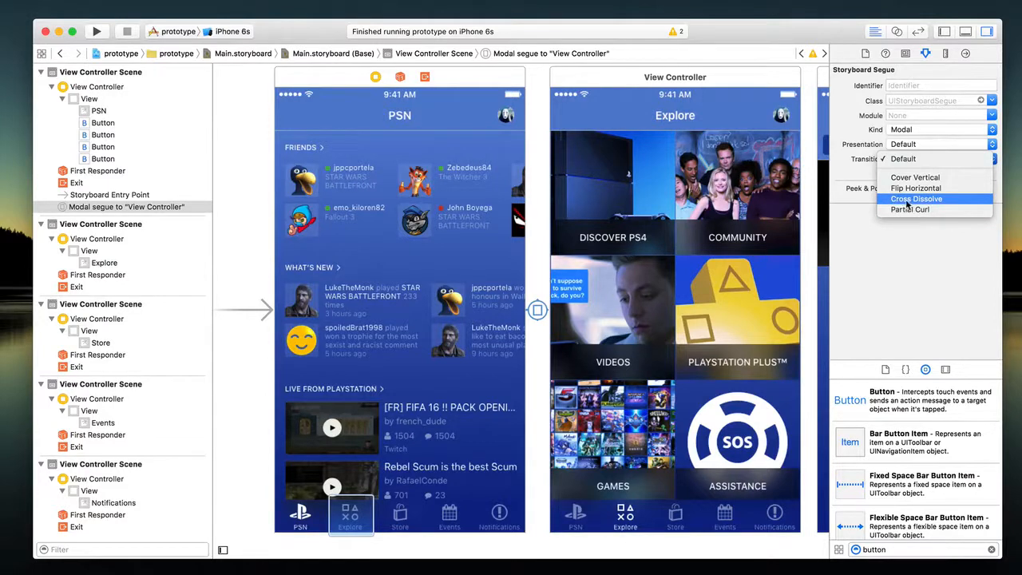
click(909, 199)
- Run the prototype in the iPhone 6s simulator with Xcode hidden, test the Explore tab item, and return to Xcode
scroll(694, 250, right, 1)
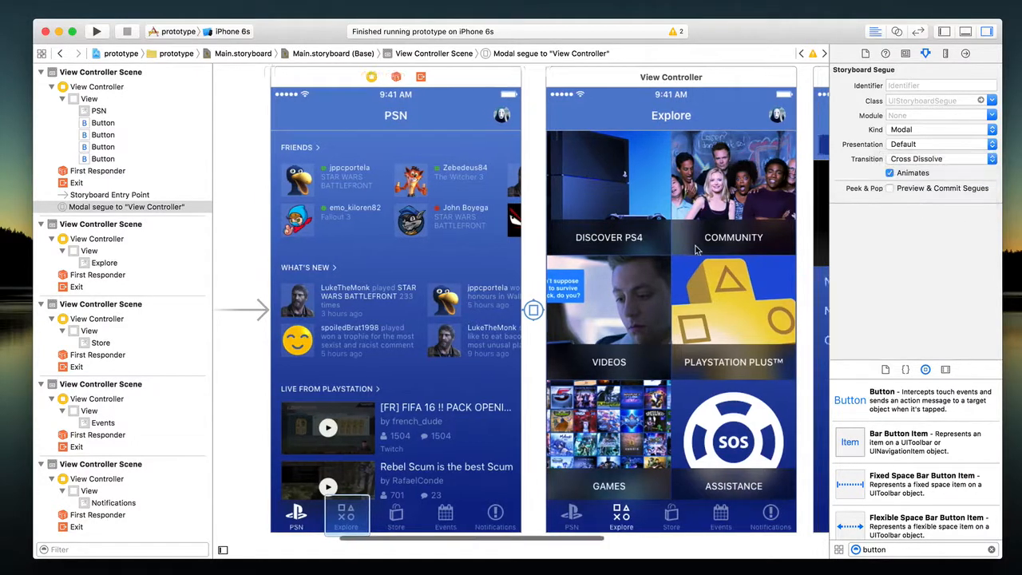
scroll(695, 250, right, 2)
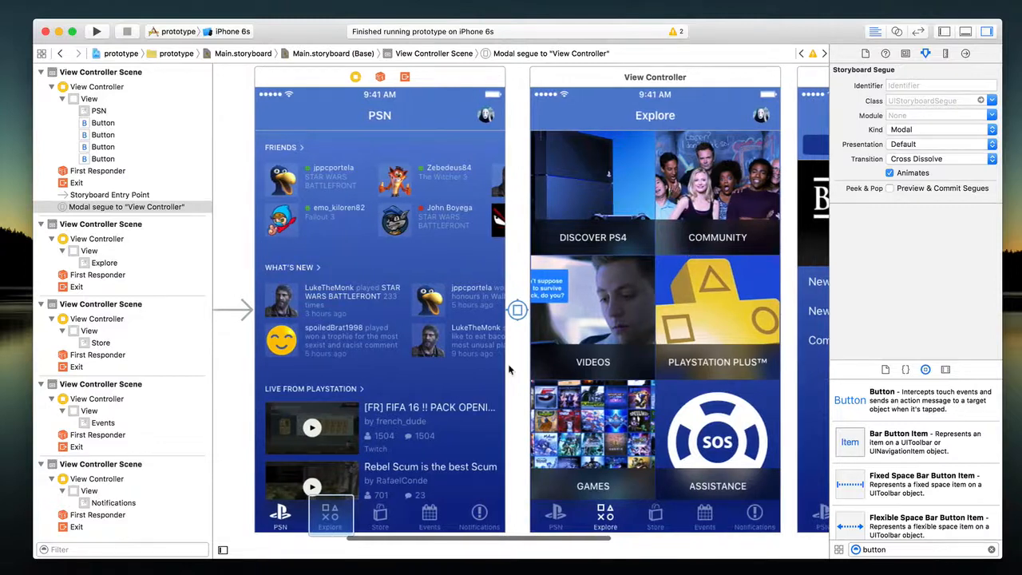
click(98, 33)
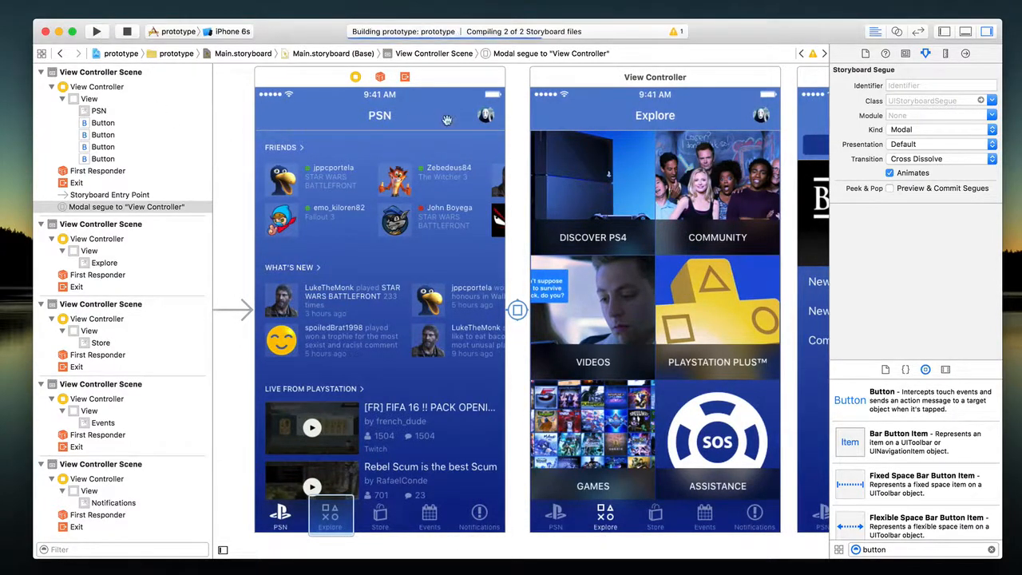
key(super+Tab)
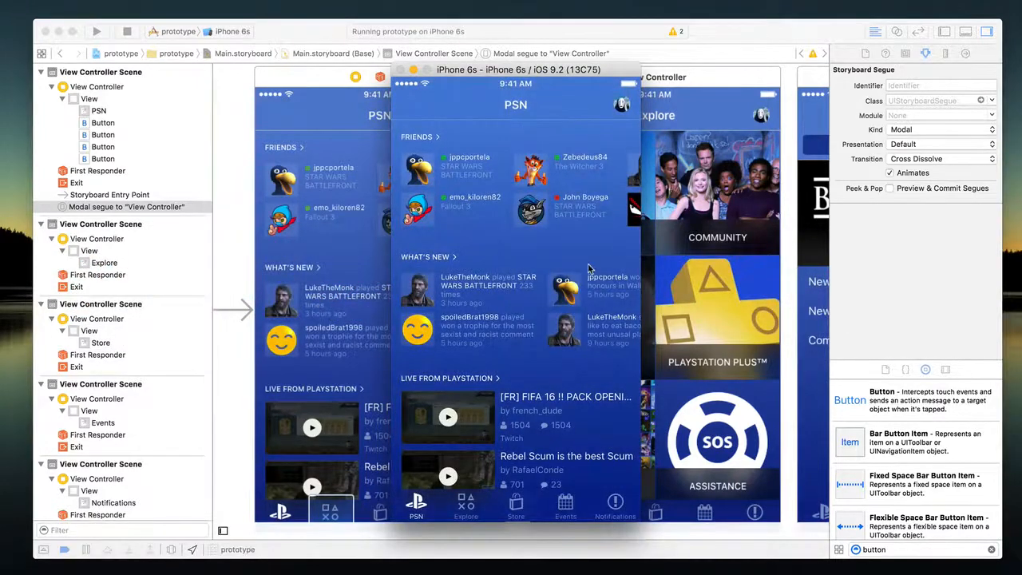
click(722, 32)
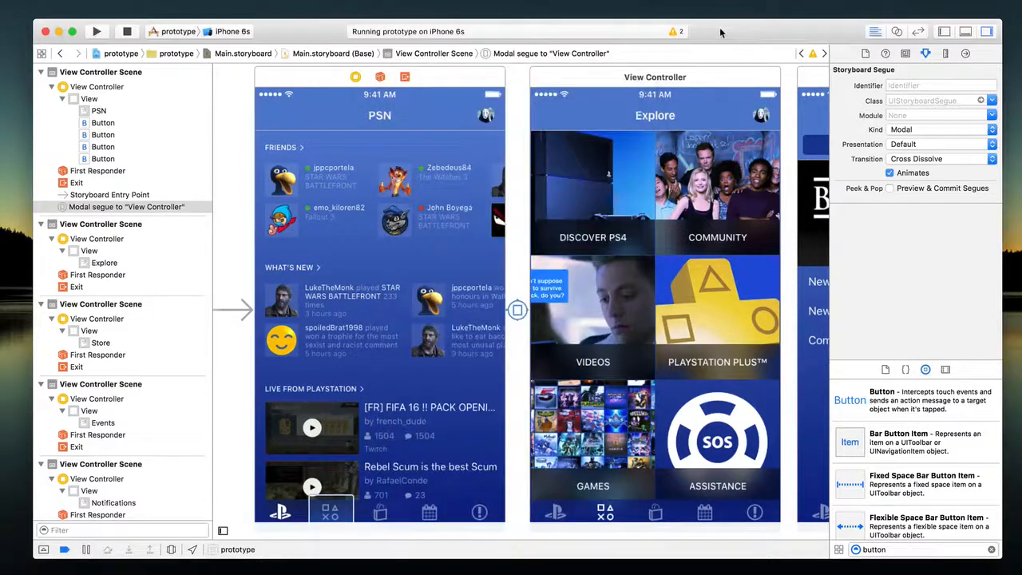
key(super+h)
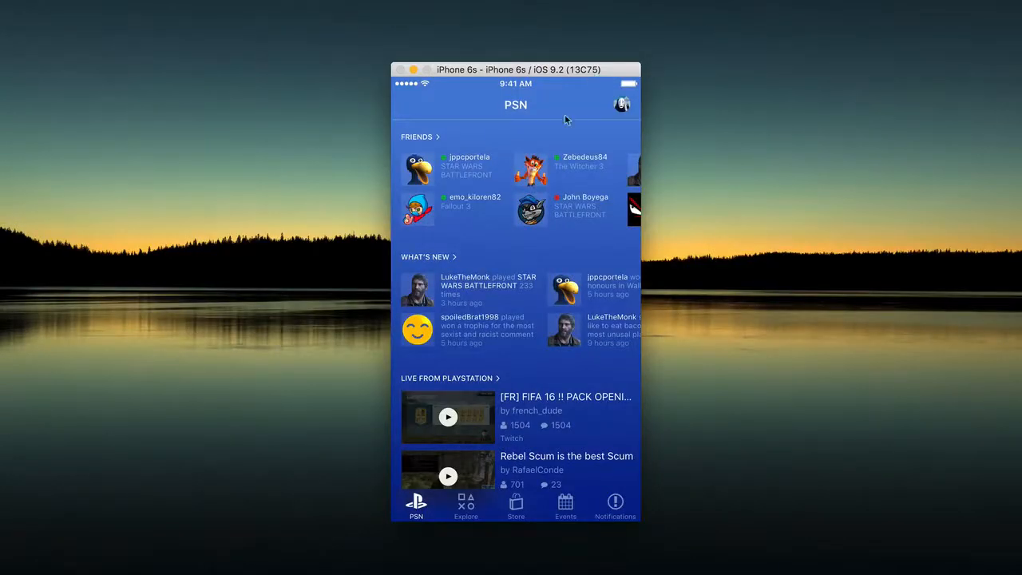
click(467, 506)
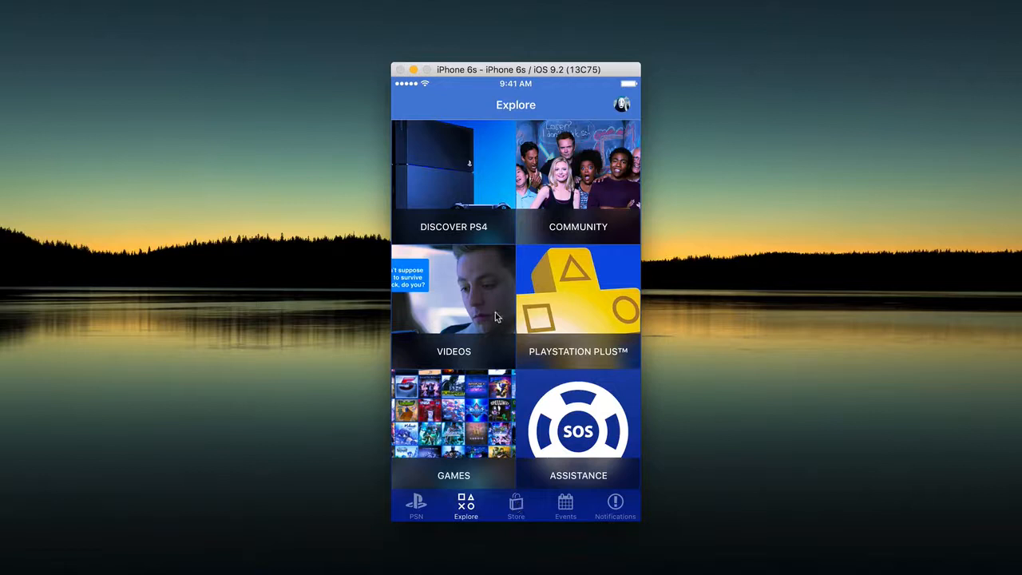
key(super+Tab)
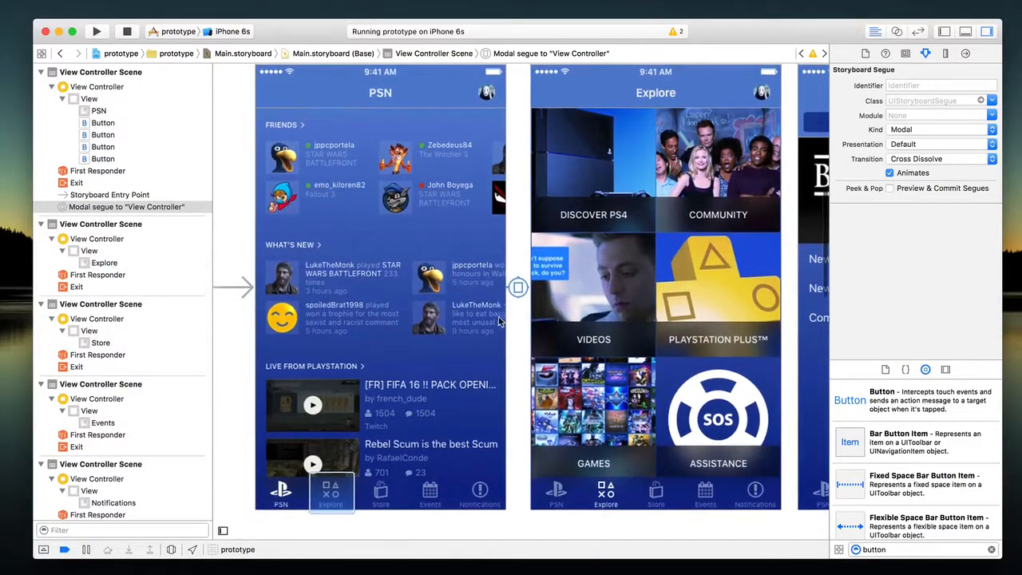
- Check the blank buttons over the Store, Events and Notifications tab items of the PSN screen by selecting each one
click(382, 490)
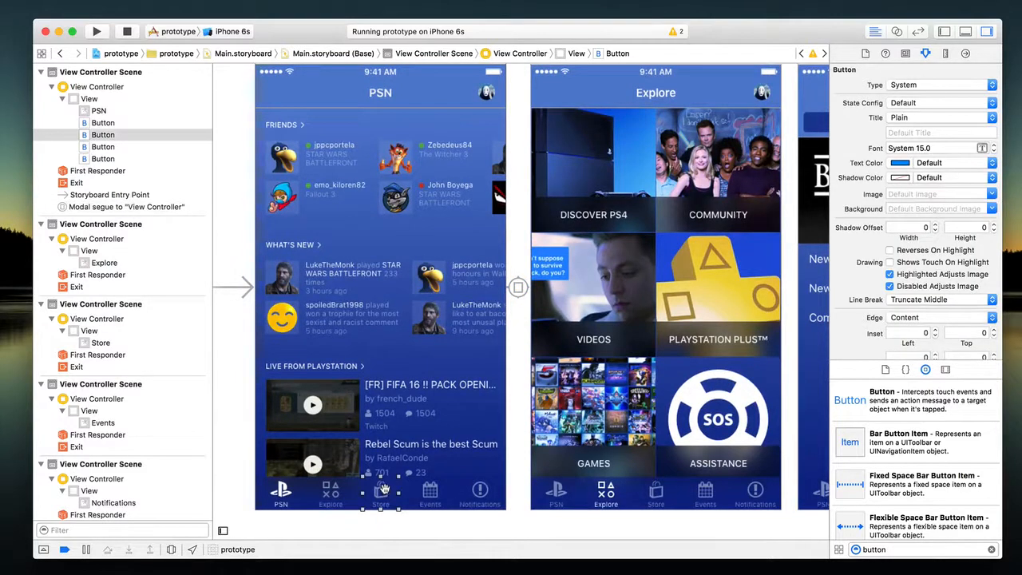
click(430, 493)
click(481, 493)
click(428, 491)
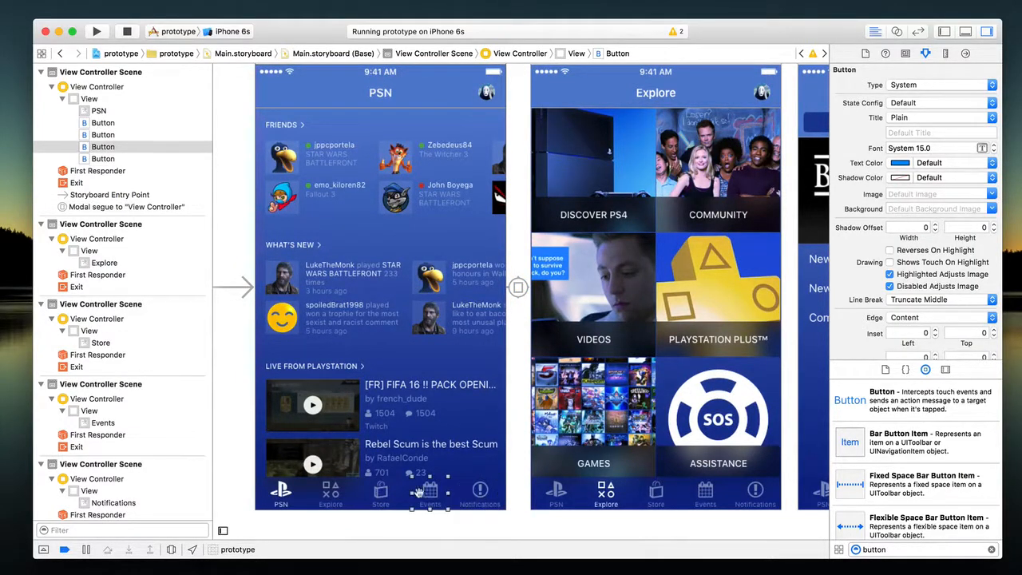
- Link the PSN screen's blank button over the Store tab item to the Store view controller with a modal segue
click(382, 491)
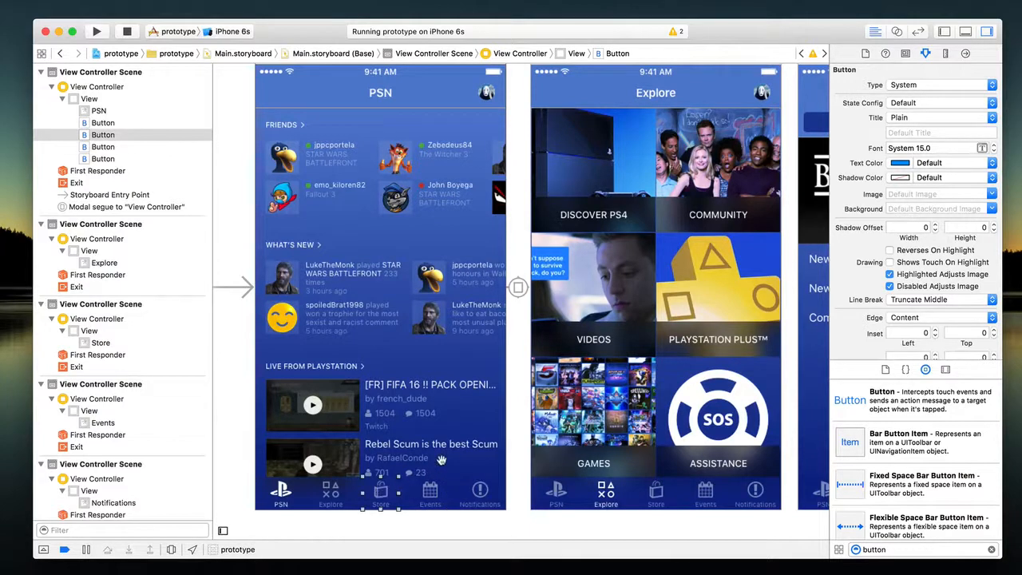
scroll(445, 461, right, 3)
scroll(598, 452, right, 8)
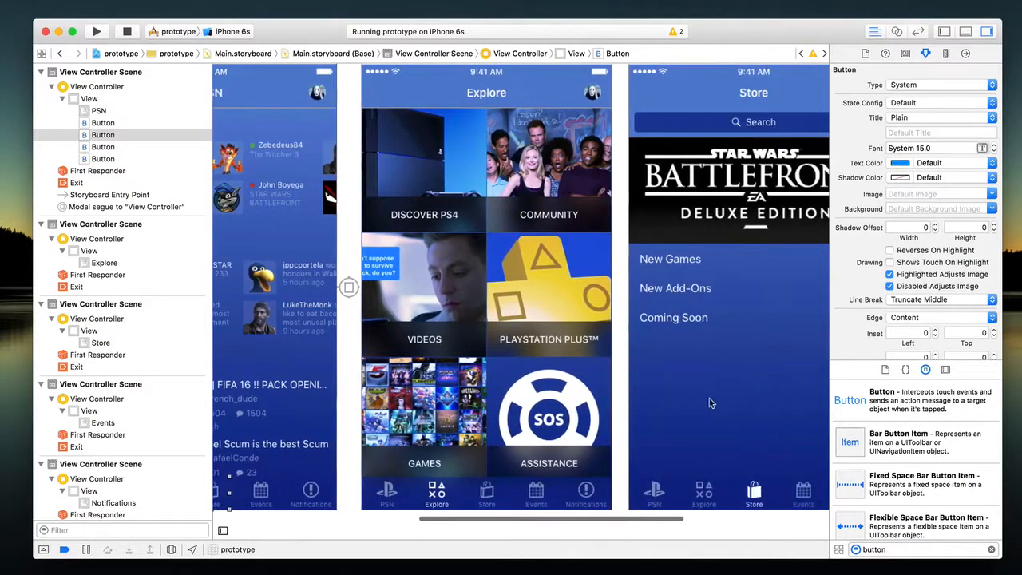
scroll(461, 407, left, 3)
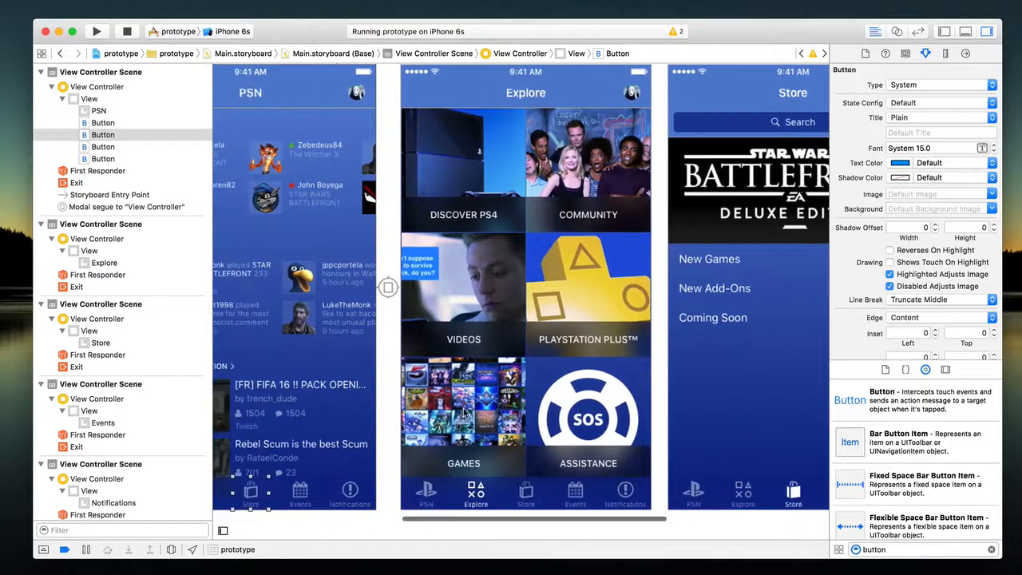
scroll(455, 406, left, 2)
scroll(454, 407, left, 4)
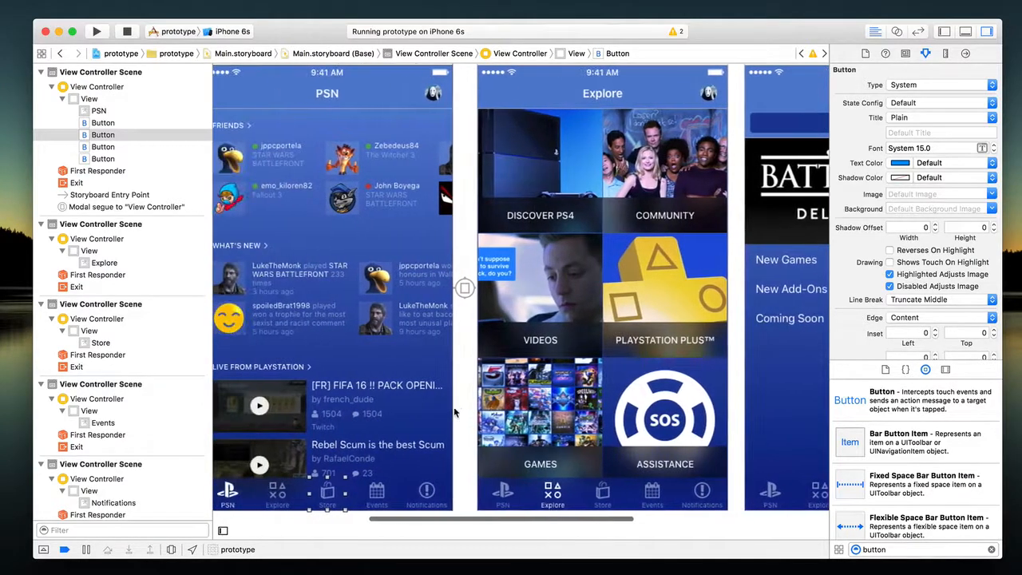
scroll(454, 410, left, 1)
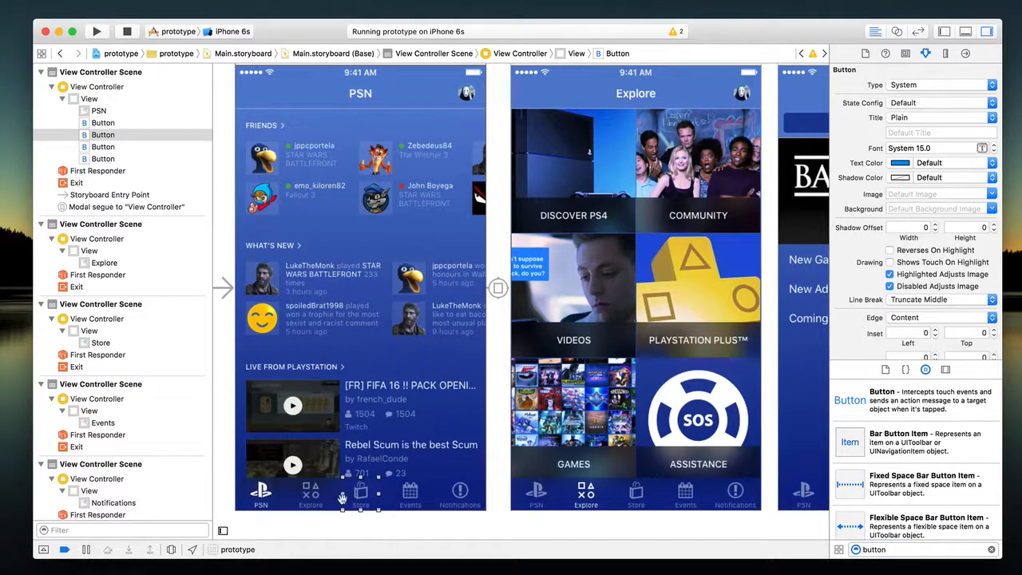
drag(361, 494, 808, 376)
click(823, 402)
- Link the PSN screen's Events and Notifications buttons to their matching view controllers with modal segues
scroll(814, 399, down, 8)
drag(412, 224, 414, 332)
click(432, 357)
drag(460, 222, 603, 302)
click(620, 327)
- Place copies of the blank button over the PSN, Store, Events and Notifications tab items of the Explore screen
scroll(610, 326, up, 3)
scroll(610, 326, right, 4)
drag(243, 304, 468, 297)
scroll(468, 297, up, 5)
click(422, 510)
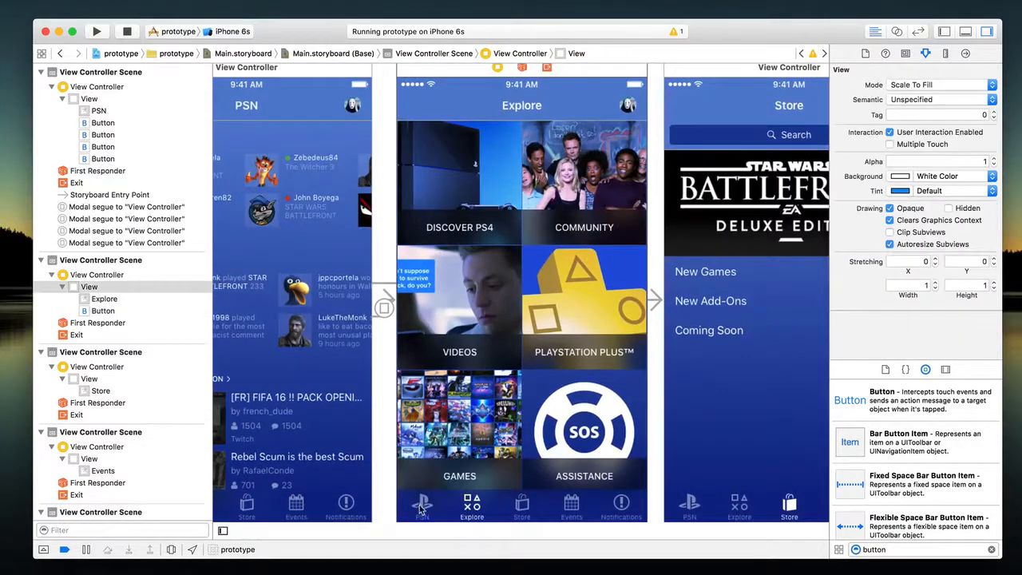
click(424, 504)
drag(424, 505, 623, 504)
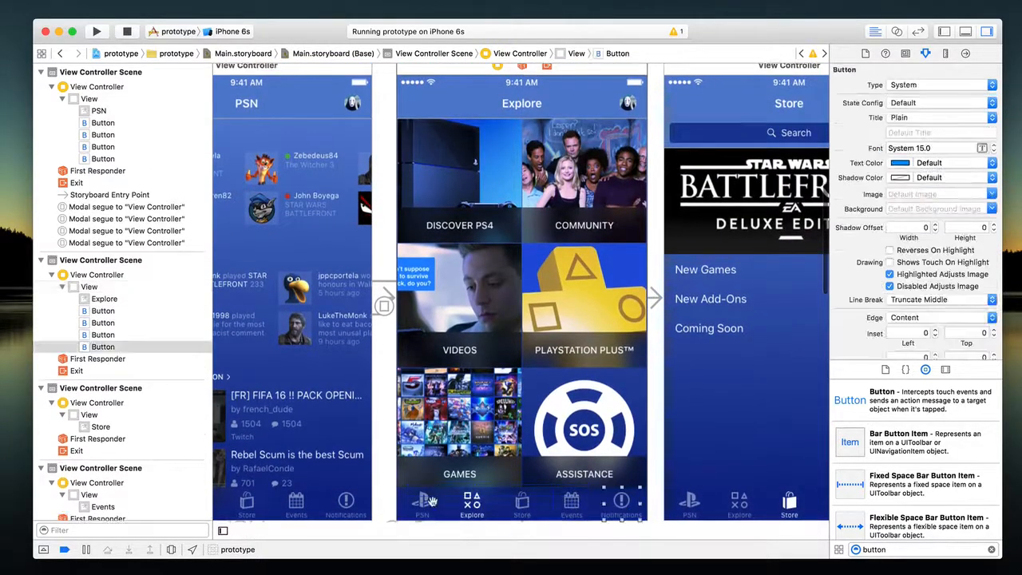
- Link the Explore screen's PSN and Store buttons to their matching view controllers with modal segues
scroll(619, 503, down, 4)
scroll(618, 503, left, 4)
click(593, 335)
drag(598, 333, 477, 284)
click(495, 310)
click(700, 330)
scroll(700, 331, right, 4)
drag(523, 330, 754, 282)
click(766, 306)
- Link the Explore screen's Events and Notifications buttons to their matching view controllers with modal segues
click(575, 330)
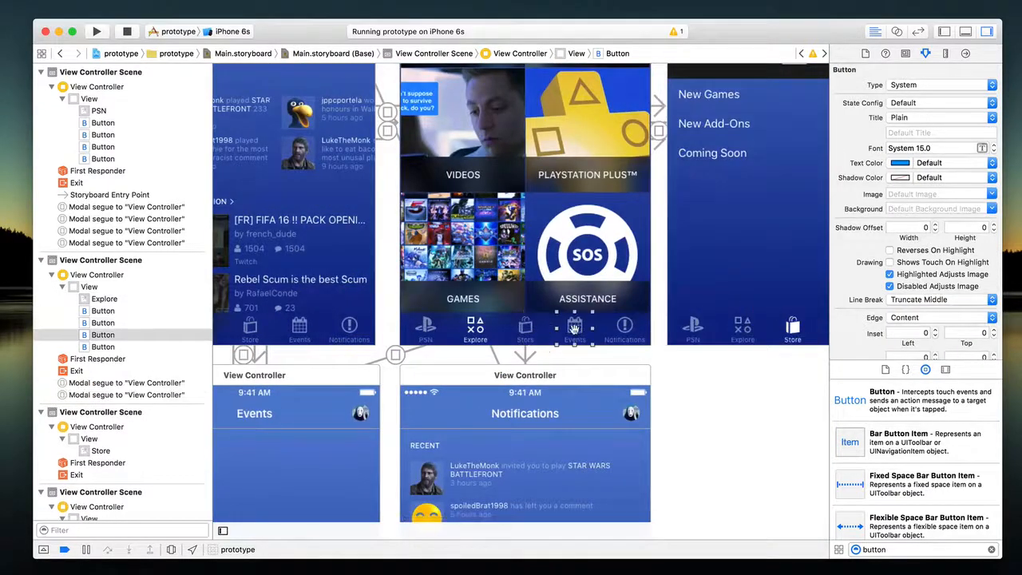
drag(575, 330, 314, 407)
click(346, 432)
click(625, 329)
drag(626, 329, 603, 408)
click(626, 428)
- Place copies of the blank button over the PSN, Explore, Events and Notifications tab items of the Store screen
scroll(623, 423, right, 4)
drag(442, 328, 659, 327)
drag(660, 327, 708, 328)
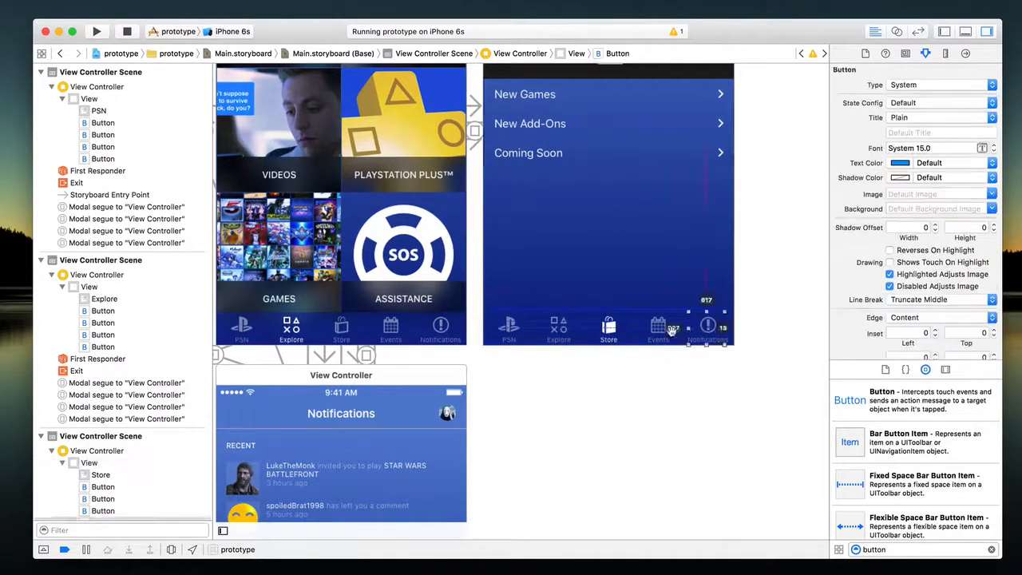
- Link the Store screen's PSN and Explore buttons to their matching view controllers with modal segues
click(511, 329)
scroll(547, 331, left, 4)
drag(642, 326, 317, 290)
click(330, 314)
click(697, 326)
drag(697, 327, 560, 307)
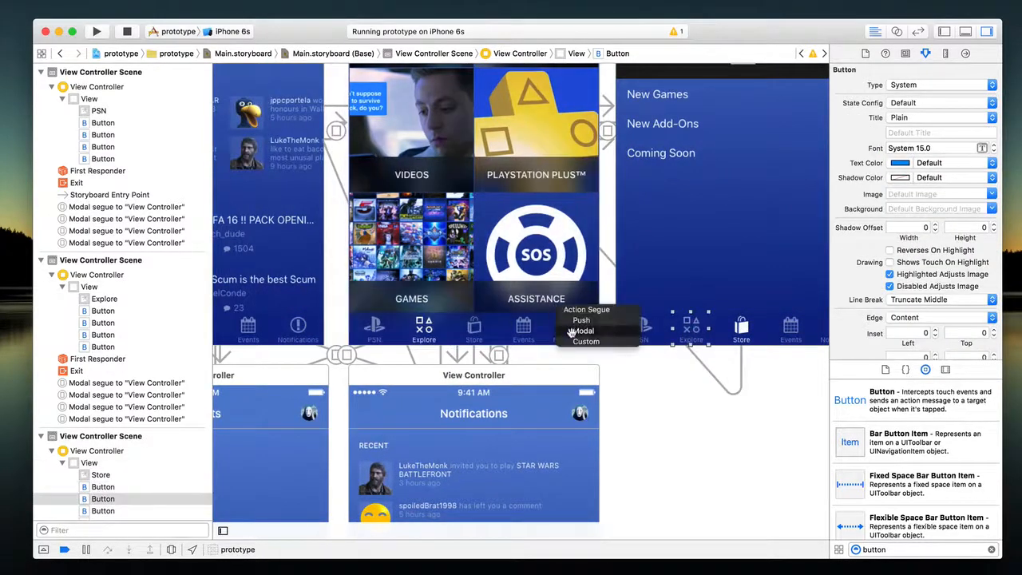
click(571, 332)
- Link the Store screen's Events and Notifications buttons to their matching view controllers with modal segues
click(791, 326)
drag(791, 326, 296, 404)
click(294, 428)
scroll(559, 383, right, 2)
click(776, 325)
drag(775, 326, 462, 422)
click(475, 445)
- Place copies of the blank button over the PSN, Explore, Store and Notifications tab items of the Events screen
scroll(424, 434, left, 8)
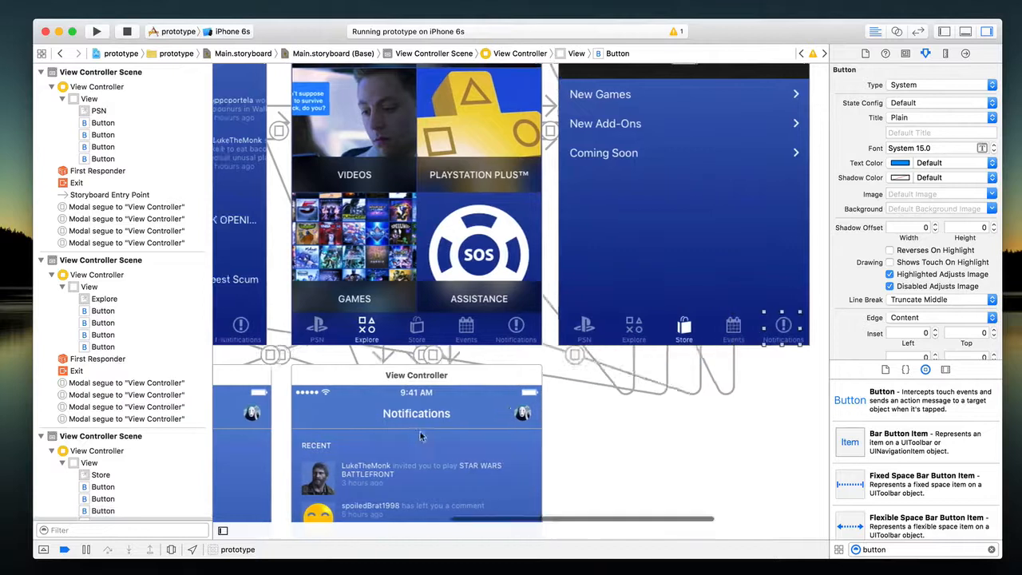
click(432, 89)
click(403, 97)
drag(403, 98, 390, 275)
scroll(391, 276, down, 5)
drag(391, 117, 358, 423)
drag(357, 423, 404, 423)
drag(404, 423, 554, 423)
scroll(514, 380, up, 5)
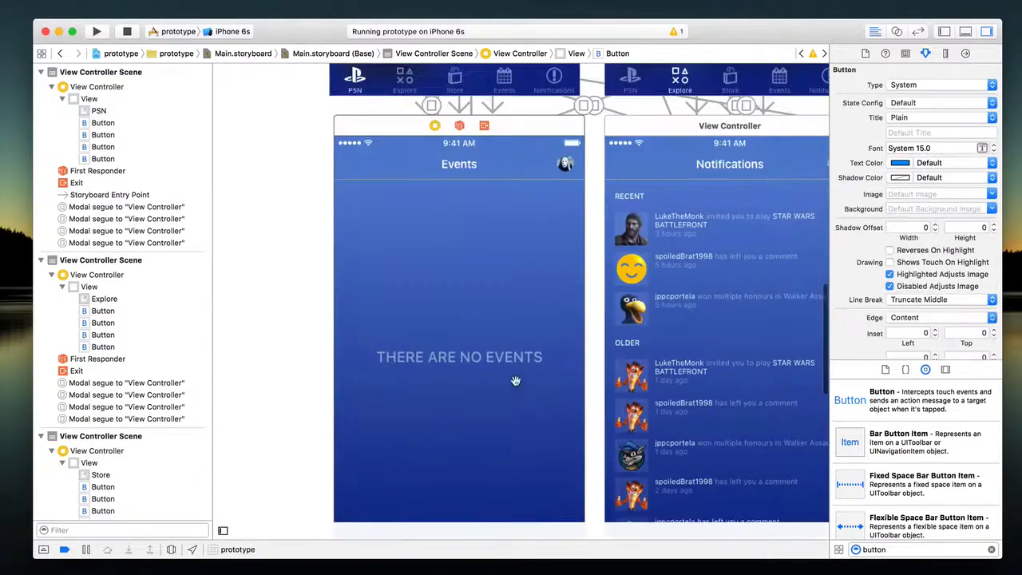
- Enlarge the window vertically so that the Events tab bar and the upper row of view controllers fit together
scroll(516, 381, down, 3)
click(356, 475)
drag(356, 475, 314, 122)
scroll(337, 341, up, 2)
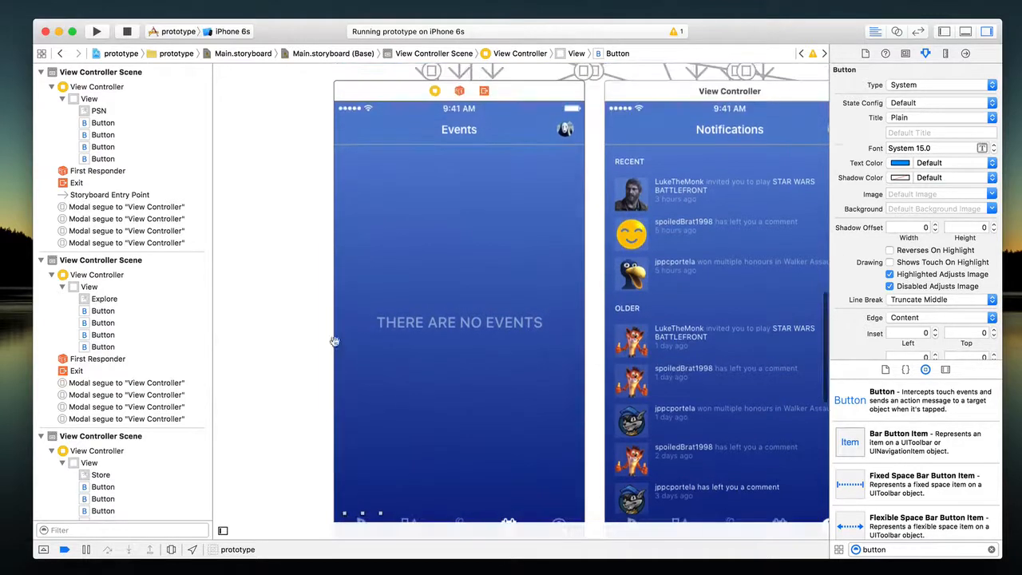
scroll(415, 373, down, 2)
click(367, 482)
click(370, 484)
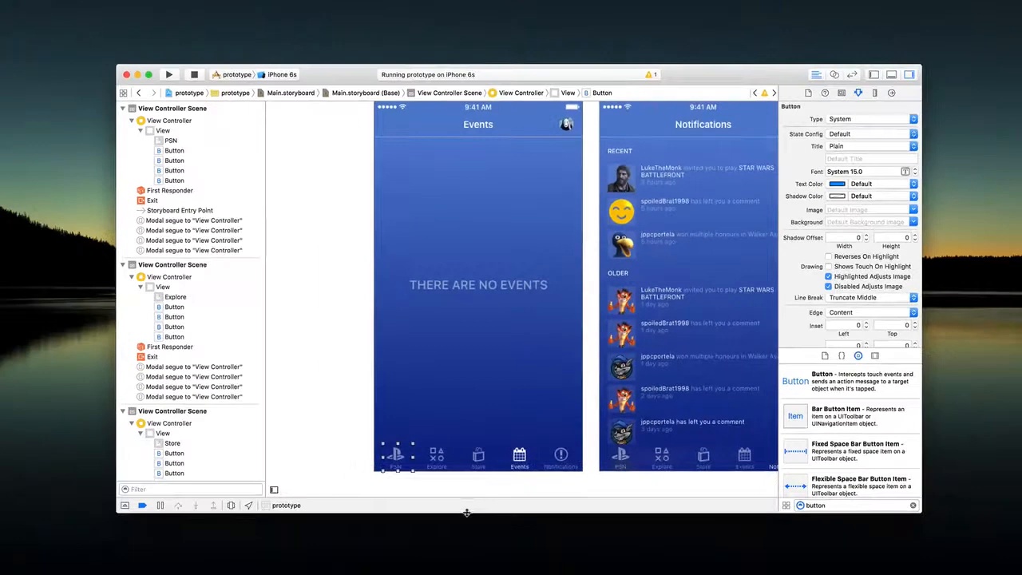
drag(453, 558, 453, 574)
scroll(411, 486, up, 2)
- Link the Events screen's PSN, Explore, Store and Notifications buttons to their matching view controllers with modal segues
click(402, 480)
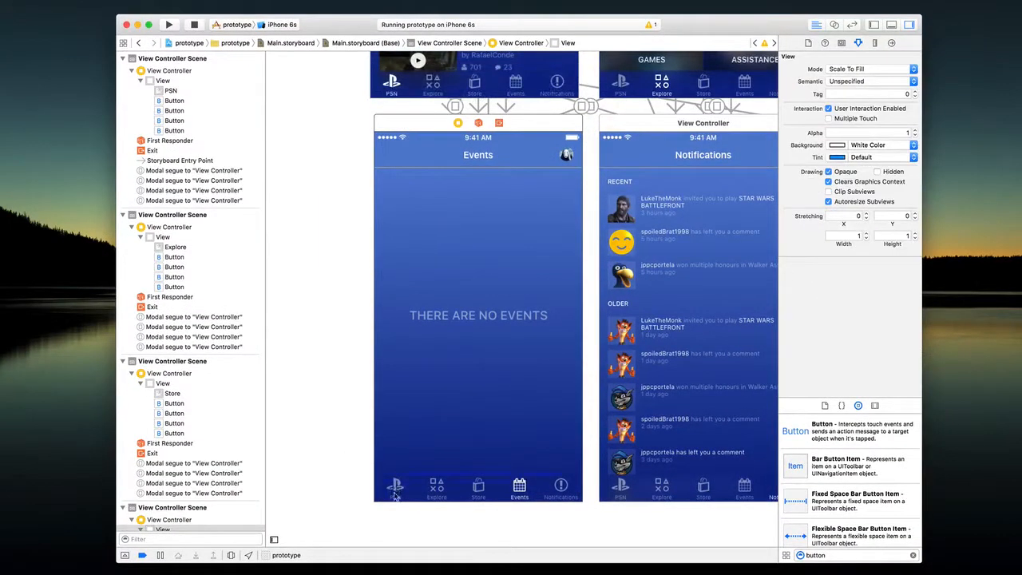
drag(394, 495, 523, 96)
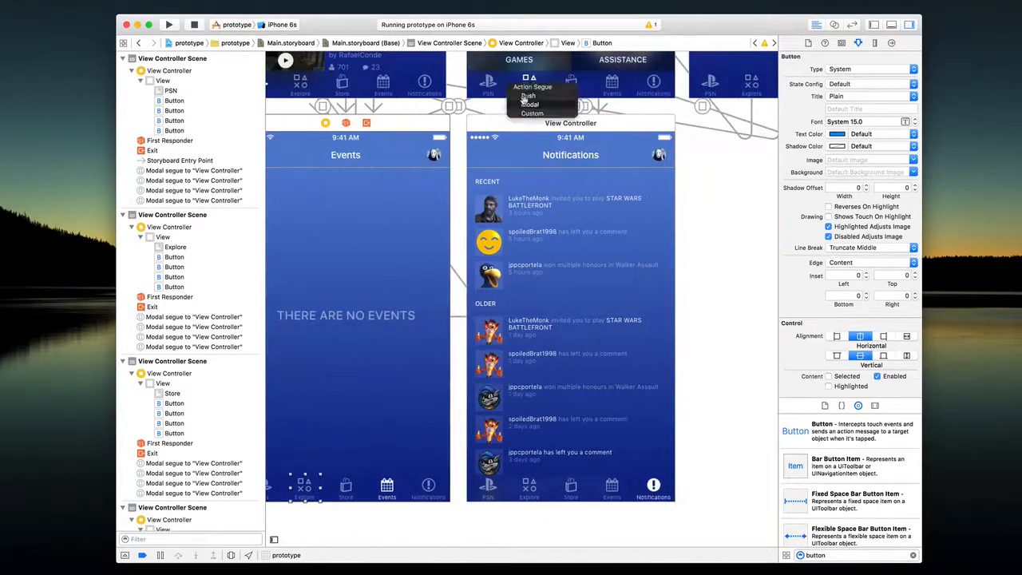
click(528, 105)
drag(346, 486, 735, 93)
click(736, 99)
drag(428, 486, 591, 460)
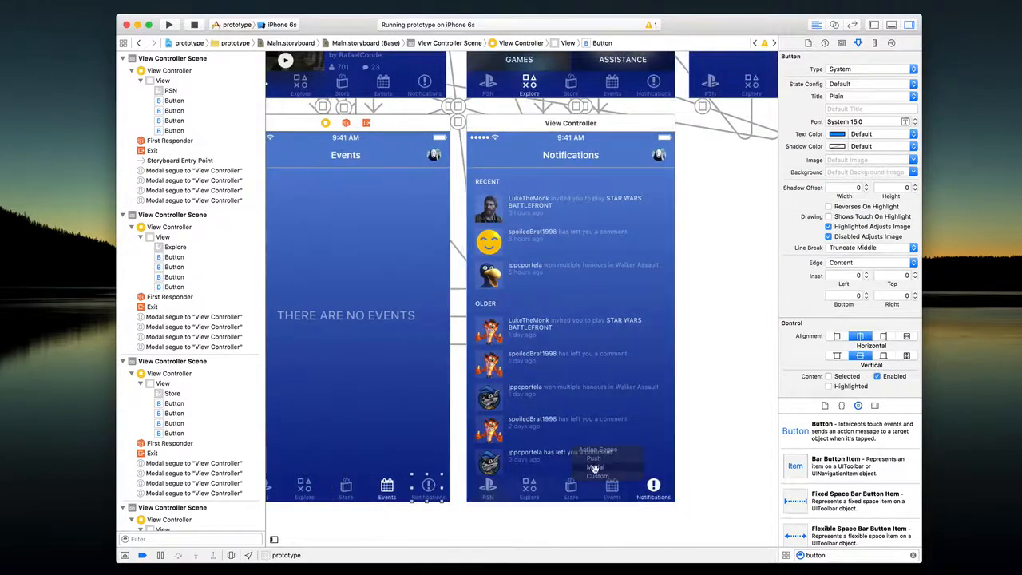
click(595, 468)
- Add blank buttons over the Notifications screen's other tab items and link each to its matching view controller with a modal segue
drag(795, 431, 582, 112)
scroll(579, 518, up, 2)
click(588, 127)
drag(623, 519, 753, 112)
click(759, 127)
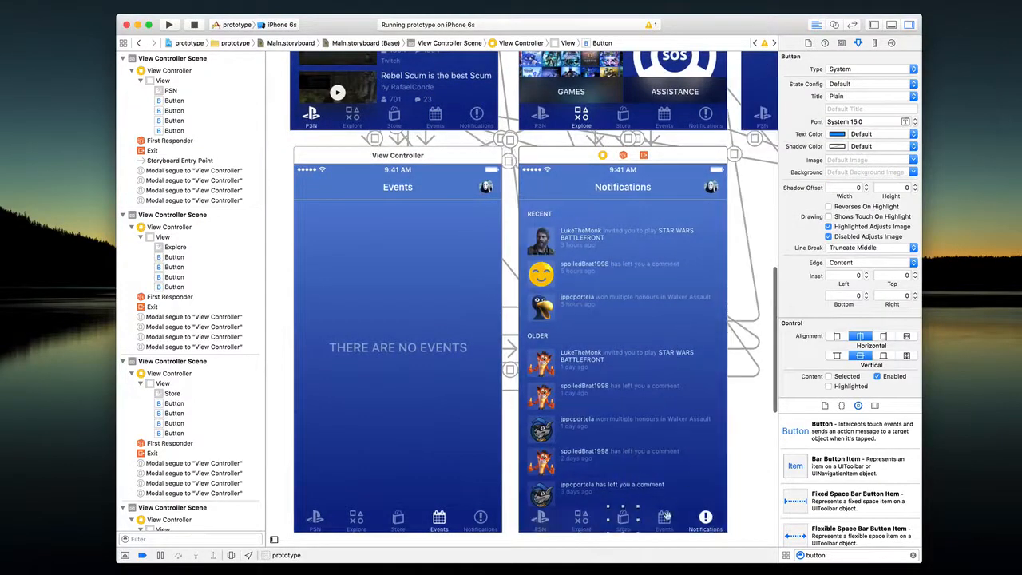
drag(667, 516, 457, 481)
click(464, 496)
- Select the modal segues running beside the Notifications screen together and set their transition to Cross Dissolve
scroll(542, 330, right, 2)
drag(691, 421, 649, 147)
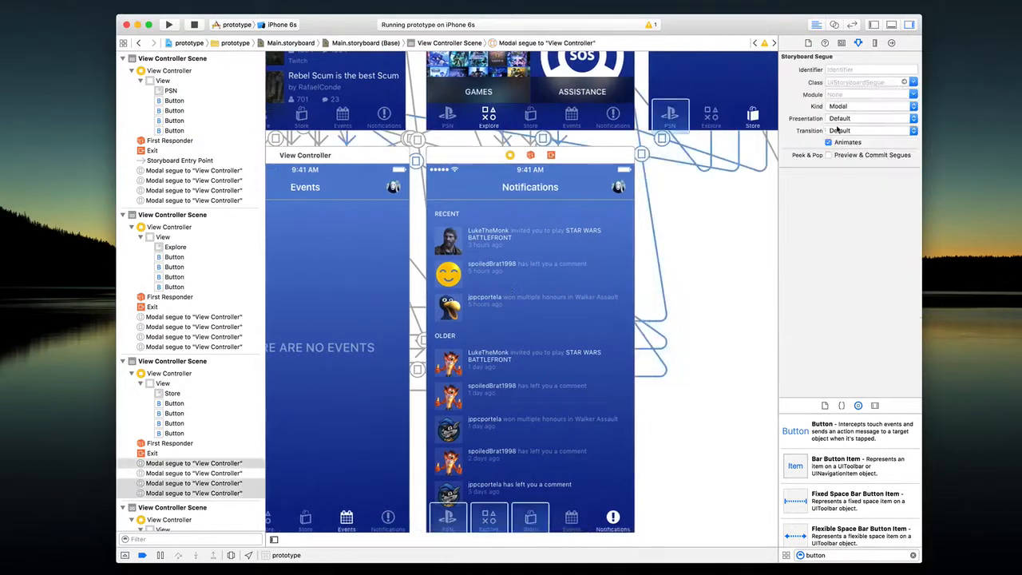
click(838, 130)
click(853, 159)
- Set the transition of the Store screen's segues and those between the two rows of view controllers to Cross Dissolve
scroll(700, 176, right, 2)
click(562, 138)
click(843, 130)
click(856, 160)
drag(725, 138, 269, 142)
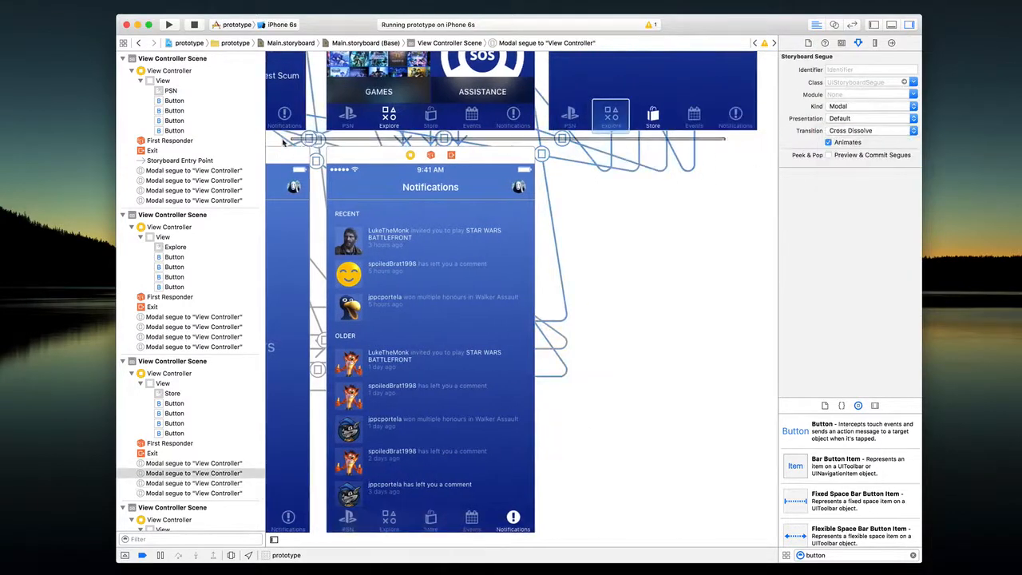
click(850, 131)
click(851, 164)
- Set the transition of the segues between PSN and Explore and between Explore and Store to Cross Dissolve
scroll(520, 240, up, 5)
drag(520, 62, 523, 307)
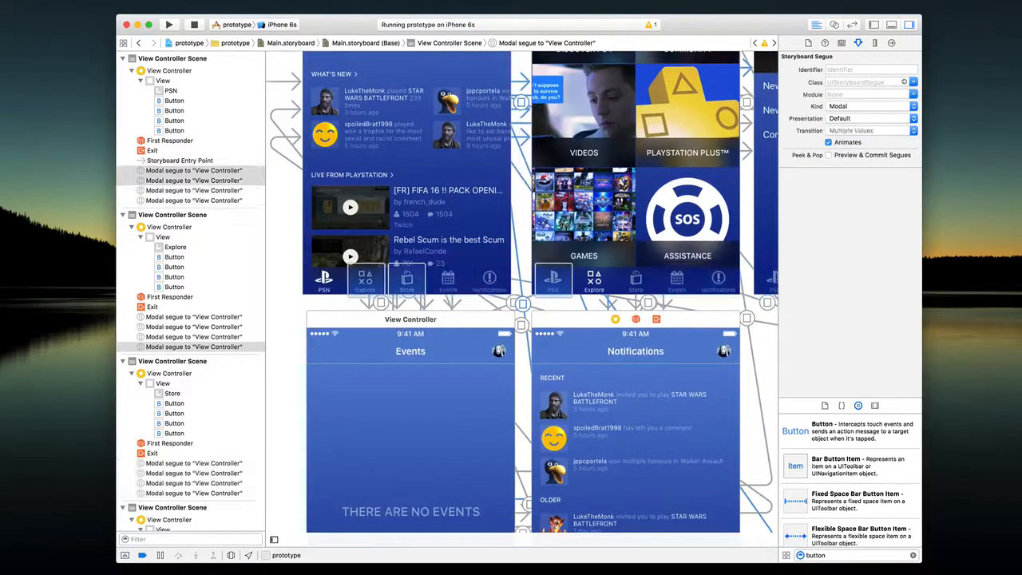
click(891, 130)
click(875, 164)
scroll(723, 169, right, 2)
drag(723, 180, 720, 55)
click(852, 130)
click(853, 164)
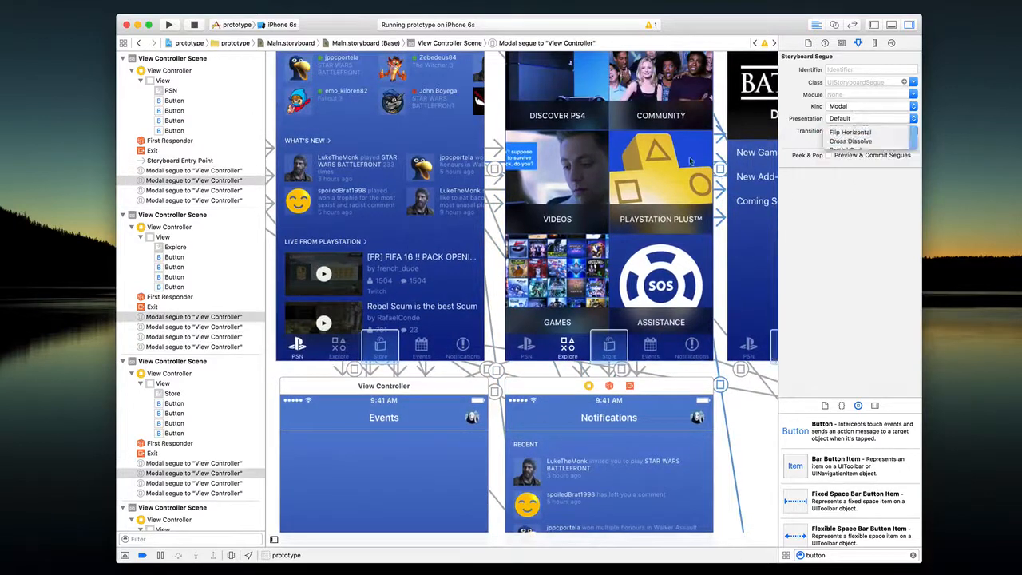
- Set the transition of the segues between the Events and Notifications view controllers to Cross Dissolve and clear the selection
scroll(690, 162, left, 3)
scroll(690, 161, down, 5)
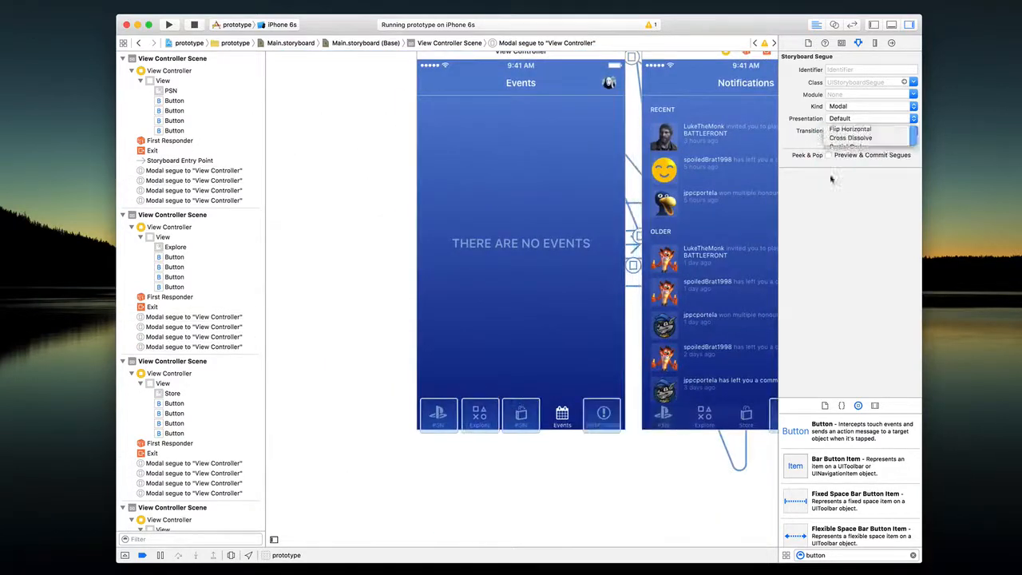
scroll(740, 240, up, 3)
scroll(739, 239, right, 4)
click(497, 119)
click(760, 256)
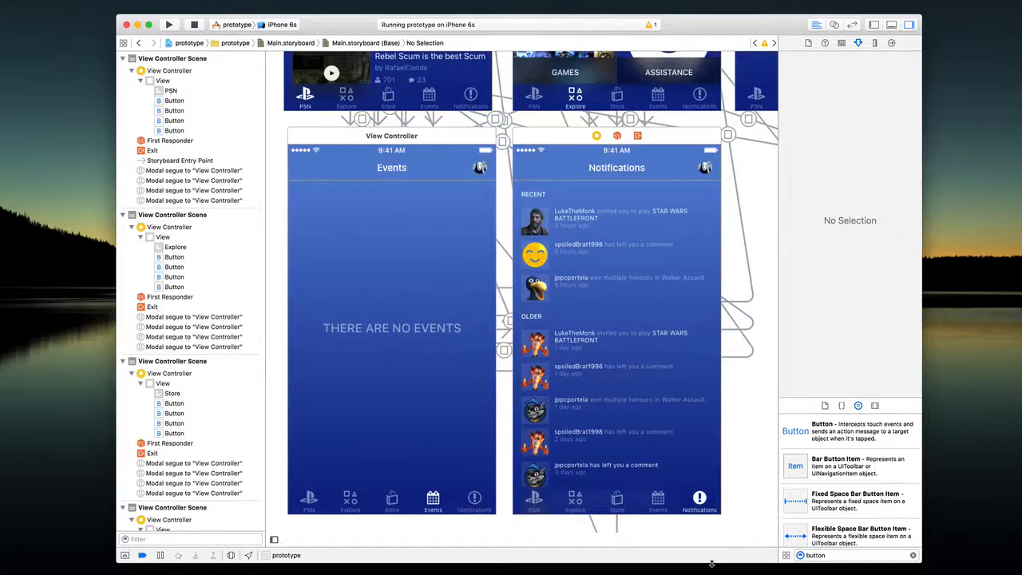
- Examine the segue connections among all five view controllers and check the transition of the Store screen's segues
drag(712, 564, 711, 484)
scroll(677, 283, up, 3)
scroll(677, 283, right, 3)
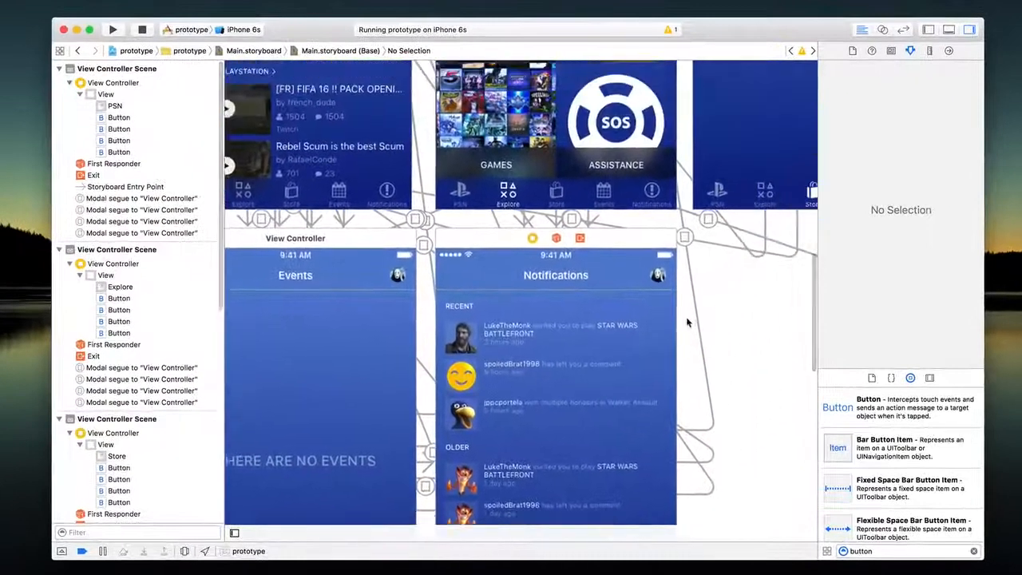
scroll(688, 323, up, 2)
scroll(689, 323, right, 2)
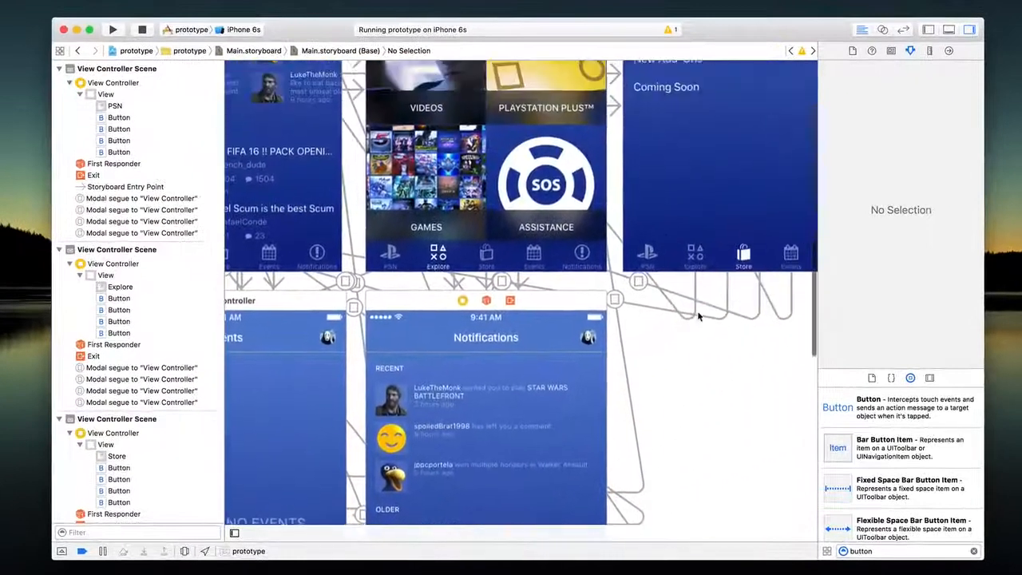
click(699, 316)
double_click(716, 348)
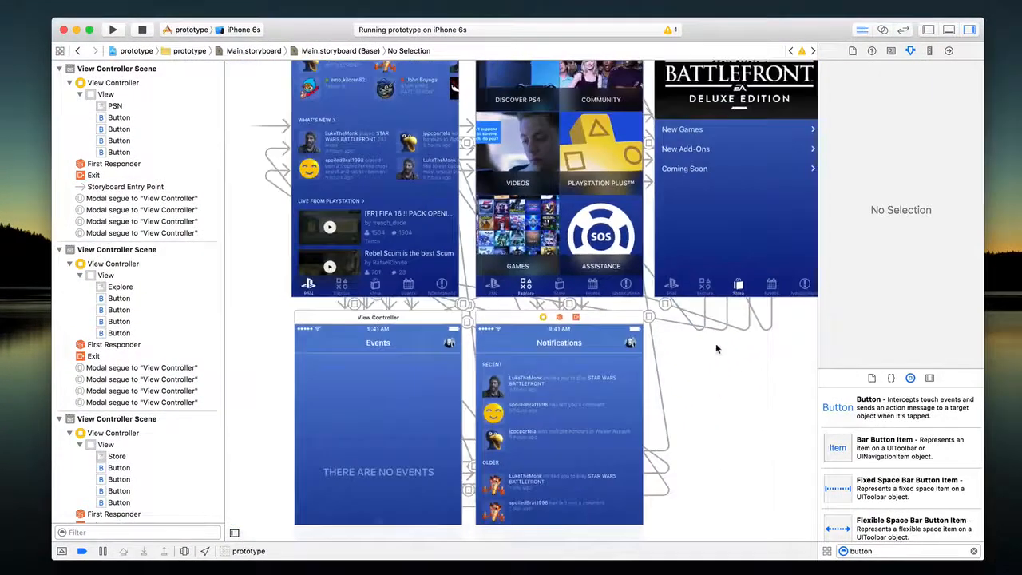
scroll(716, 349, up, 3)
scroll(715, 348, down, 2)
scroll(708, 332, down, 2)
scroll(708, 332, right, 1)
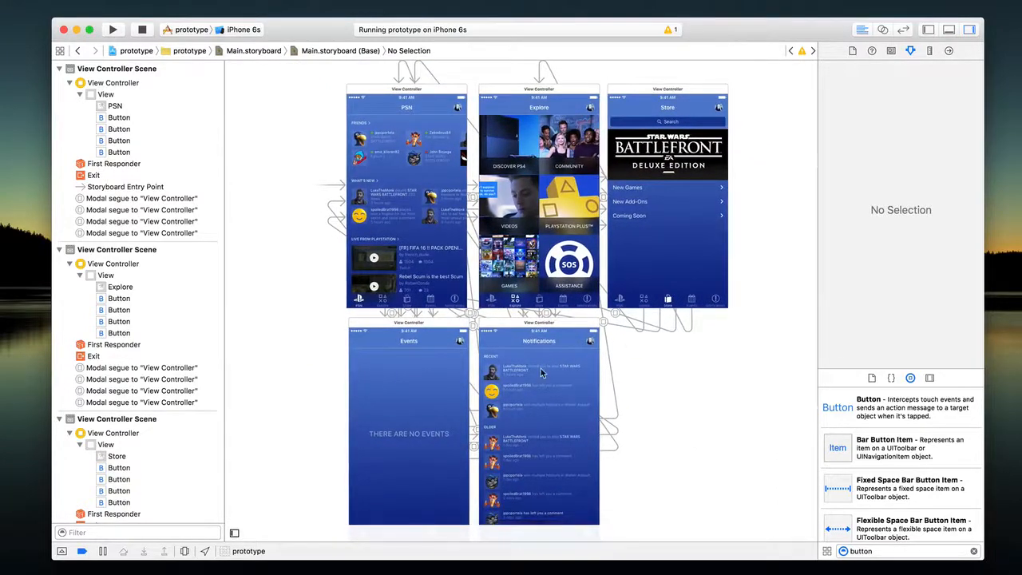
scroll(541, 368, down, 2)
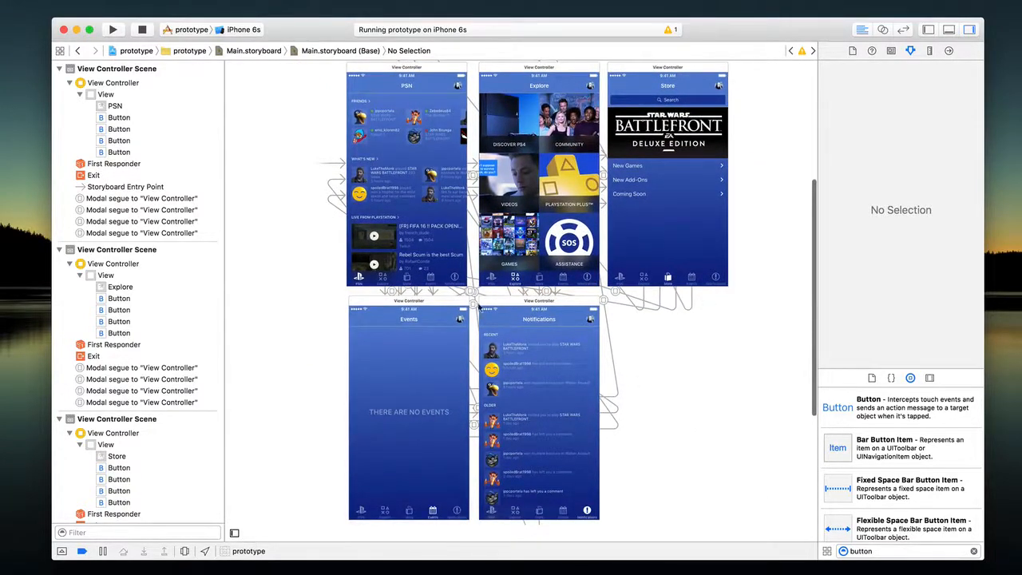
scroll(359, 216, down, 1)
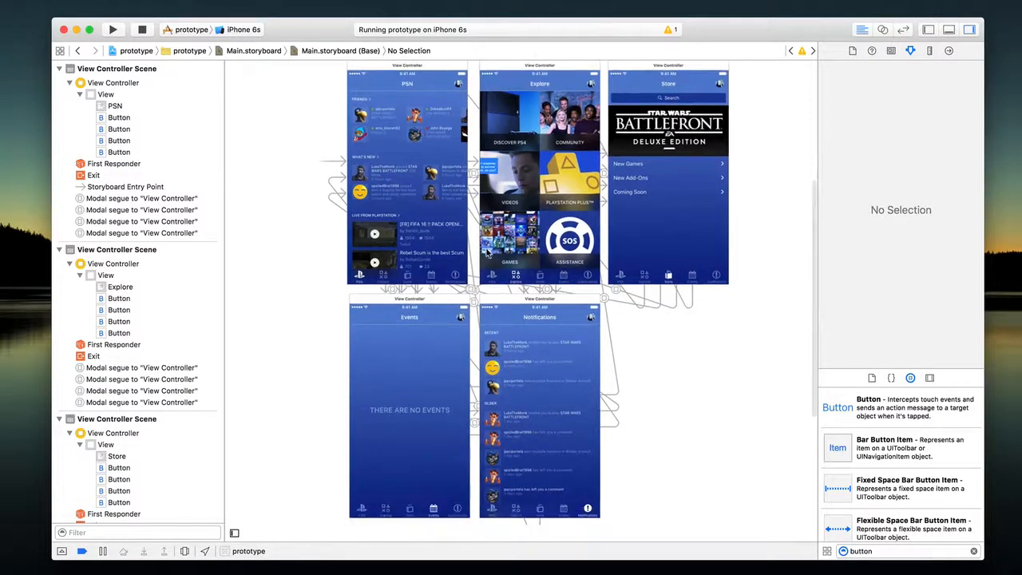
click(641, 296)
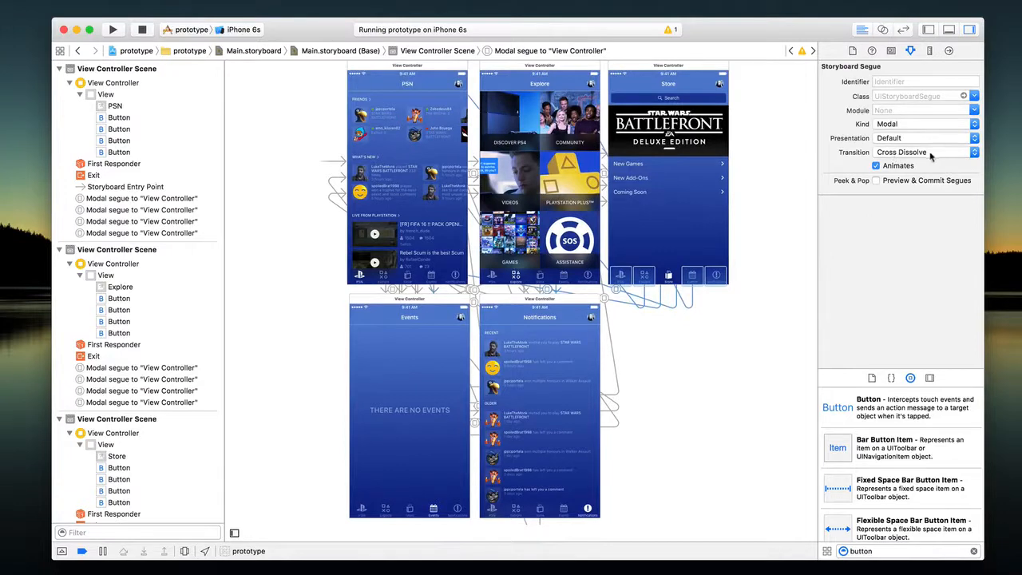
click(773, 237)
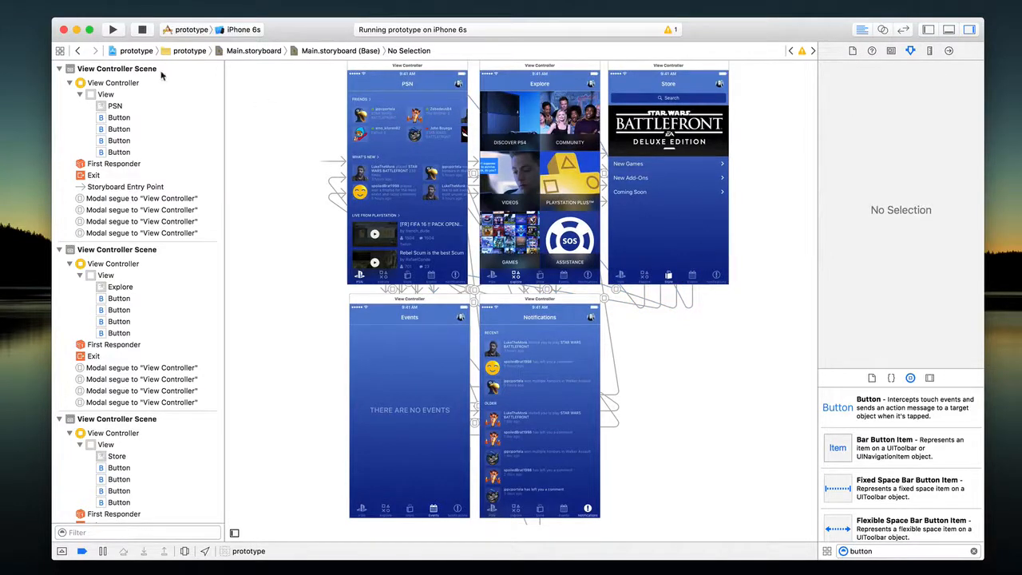
- Run the prototype in the iPhone 6s simulator and test the Explore, Store and Events tab items
click(114, 29)
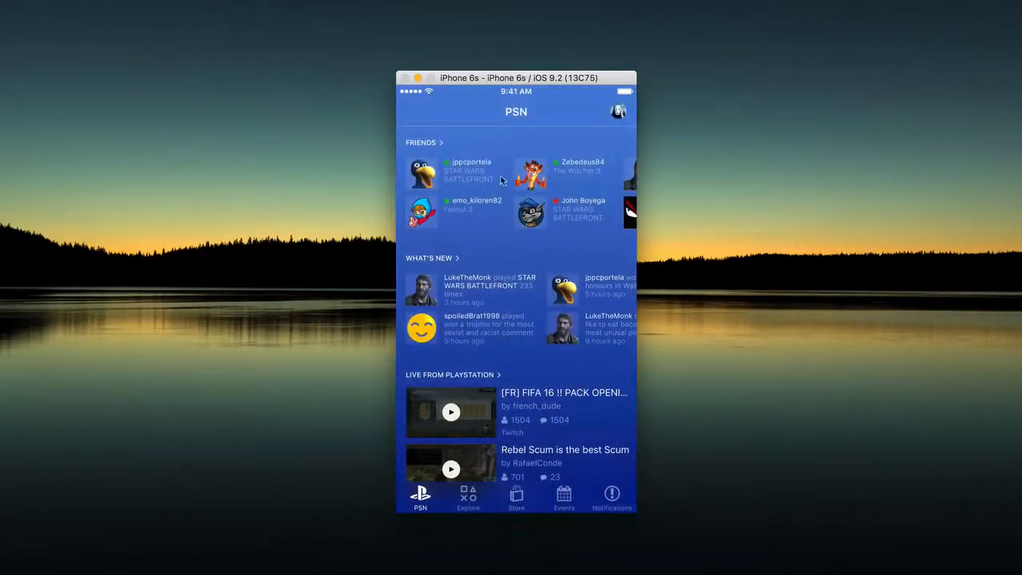
click(467, 496)
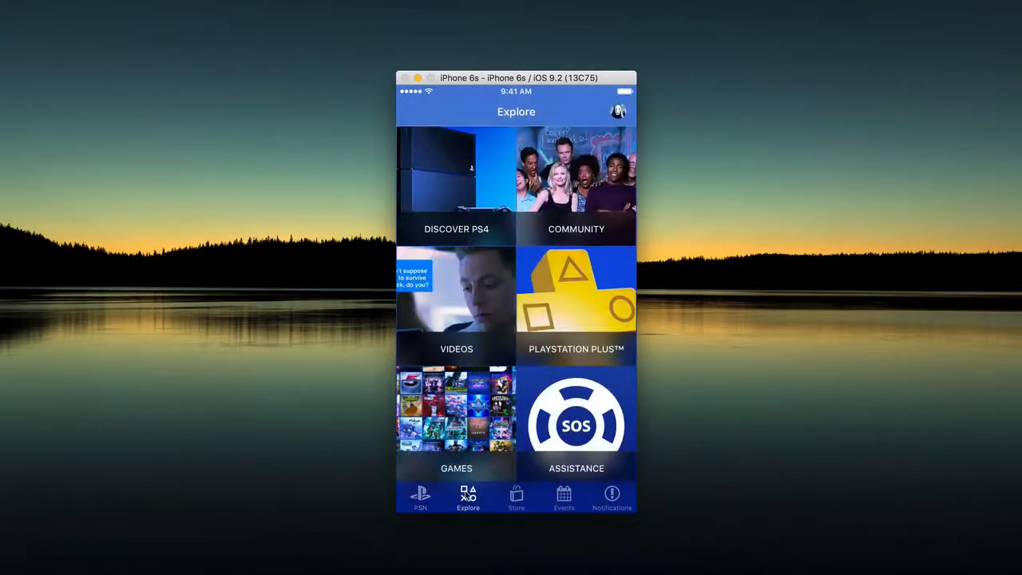
click(517, 496)
click(564, 495)
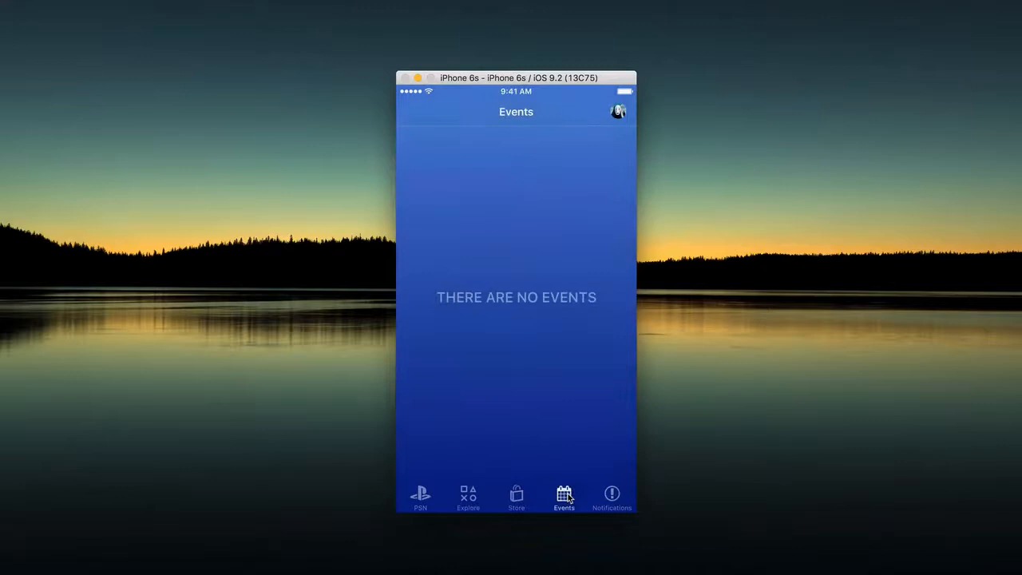
- Test moving among the Notifications, PSN, Store, Explore and Events screens of the running prototype in varied order, finishing on PSN
click(612, 496)
click(420, 494)
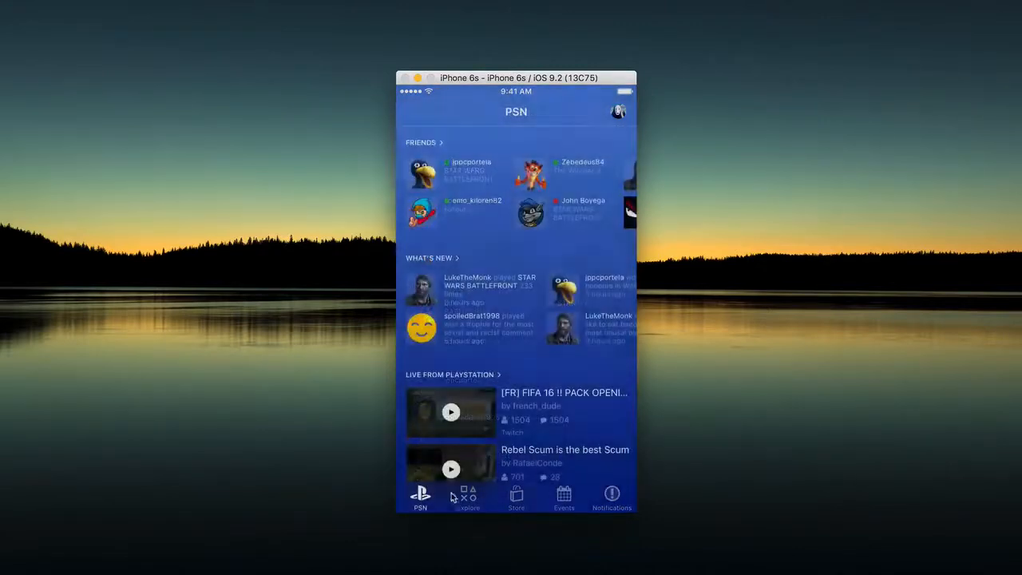
click(516, 496)
click(468, 496)
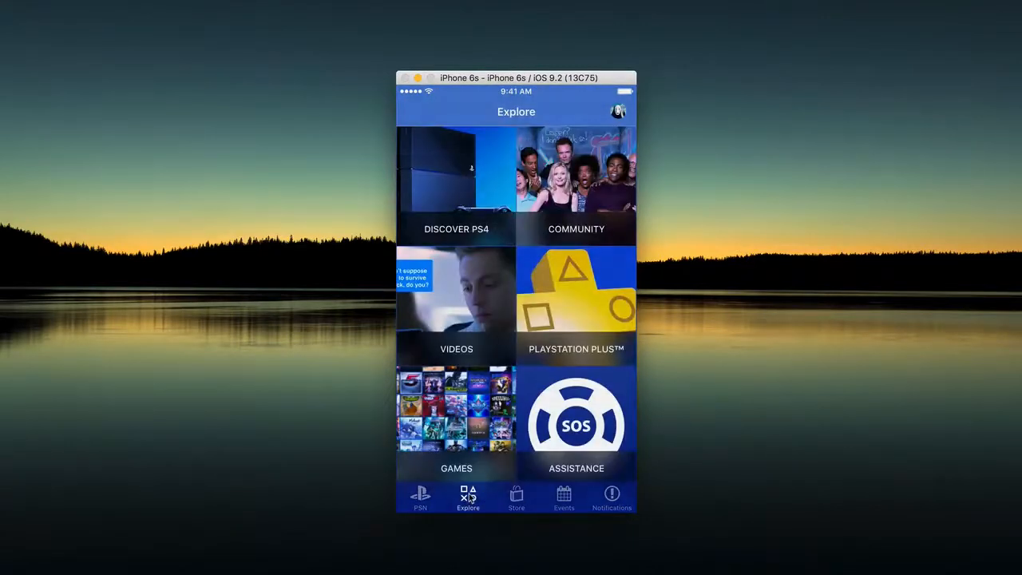
click(564, 495)
click(608, 496)
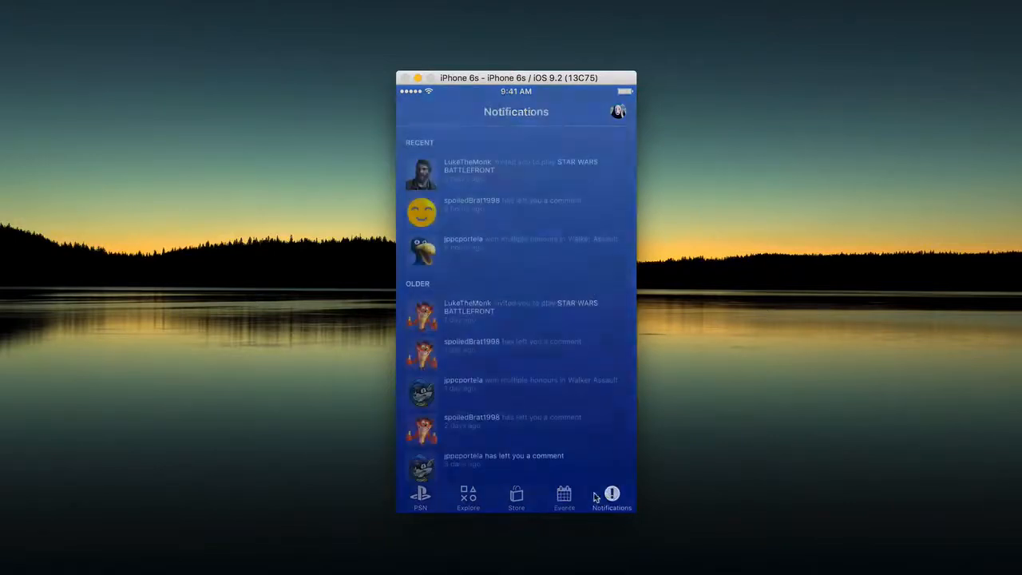
click(516, 496)
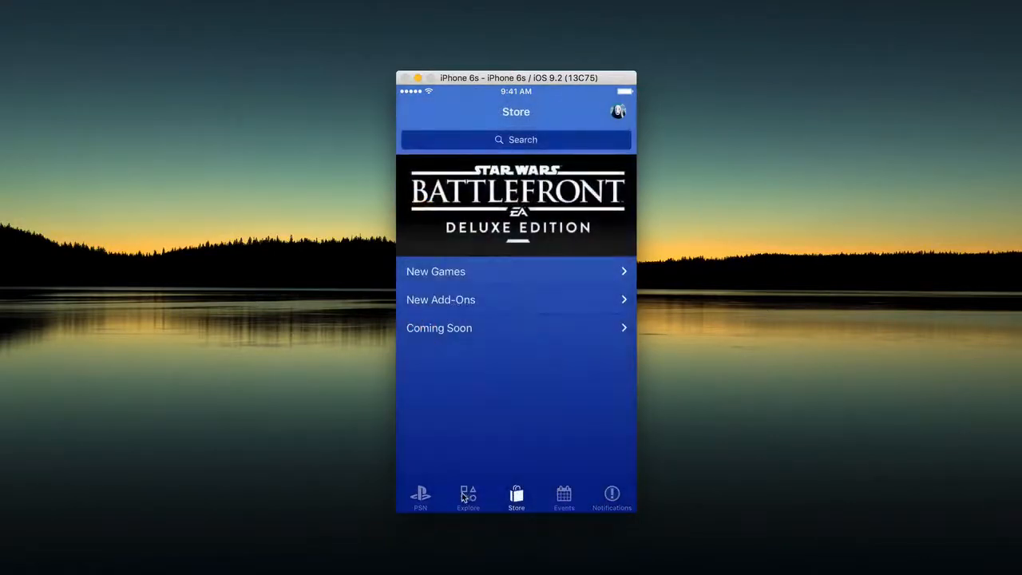
click(468, 496)
click(420, 496)
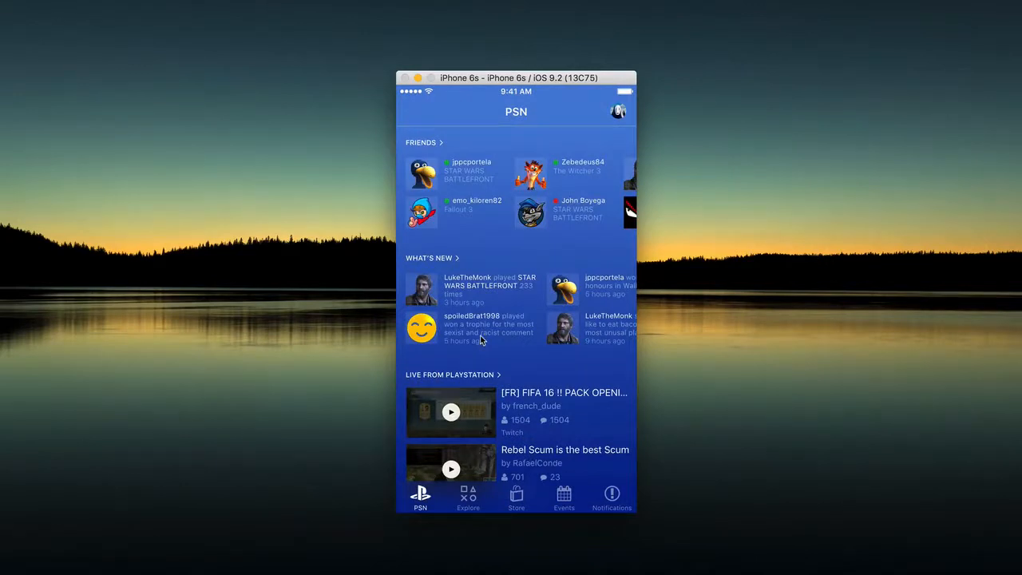
- Return the simulated iPhone to its home screen, switch to Xcode and stop the running prototype
key(super+shift+h)
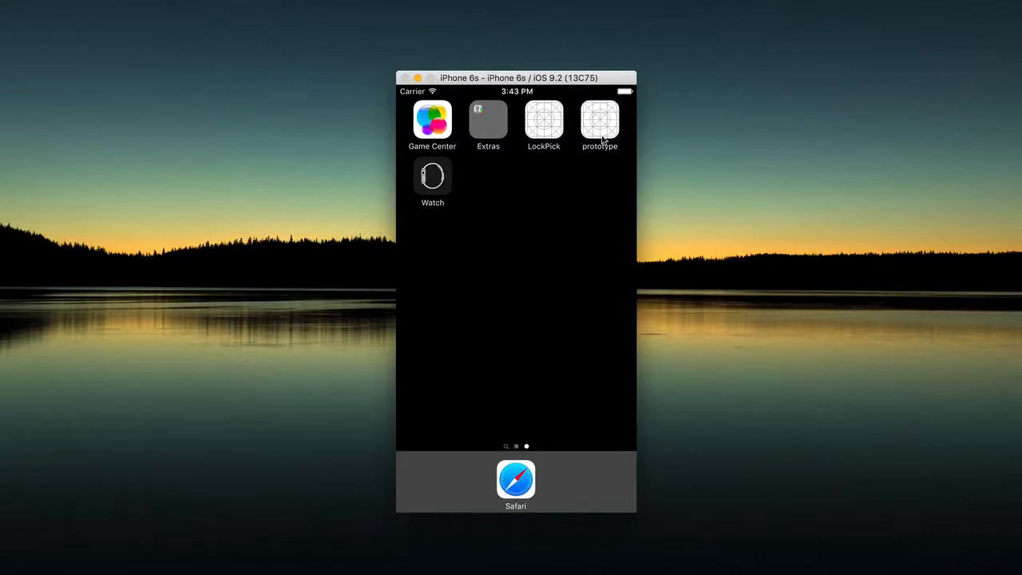
key(super+Tab)
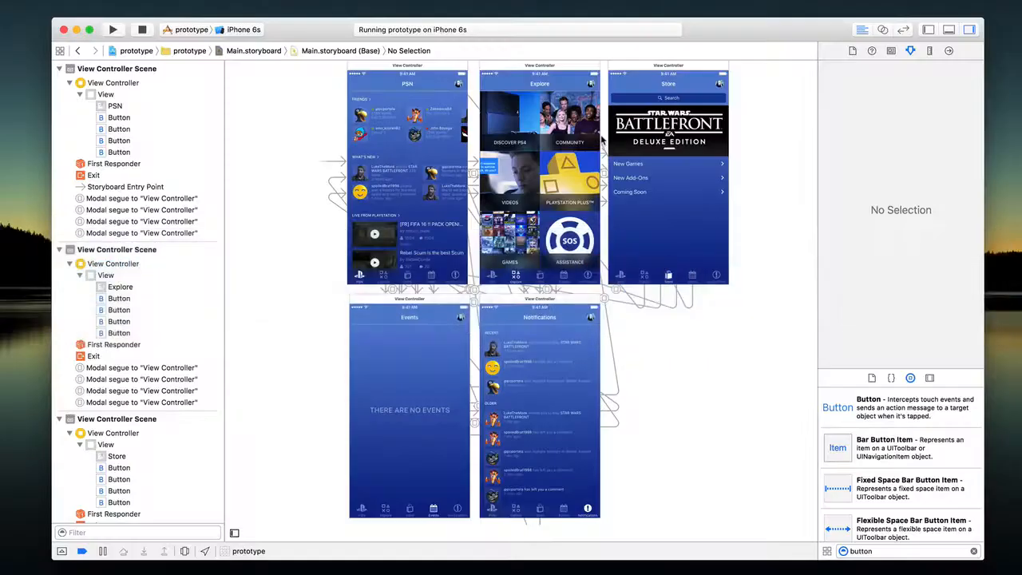
click(143, 32)
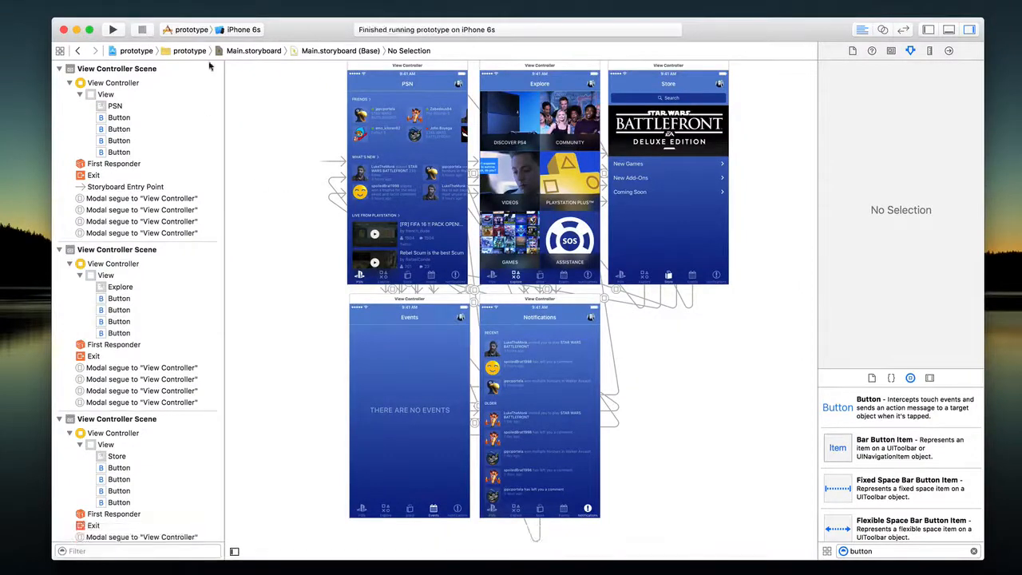
- Show the project's file list and open the Assets.xcassets catalog to check its AppIcon set
click(928, 31)
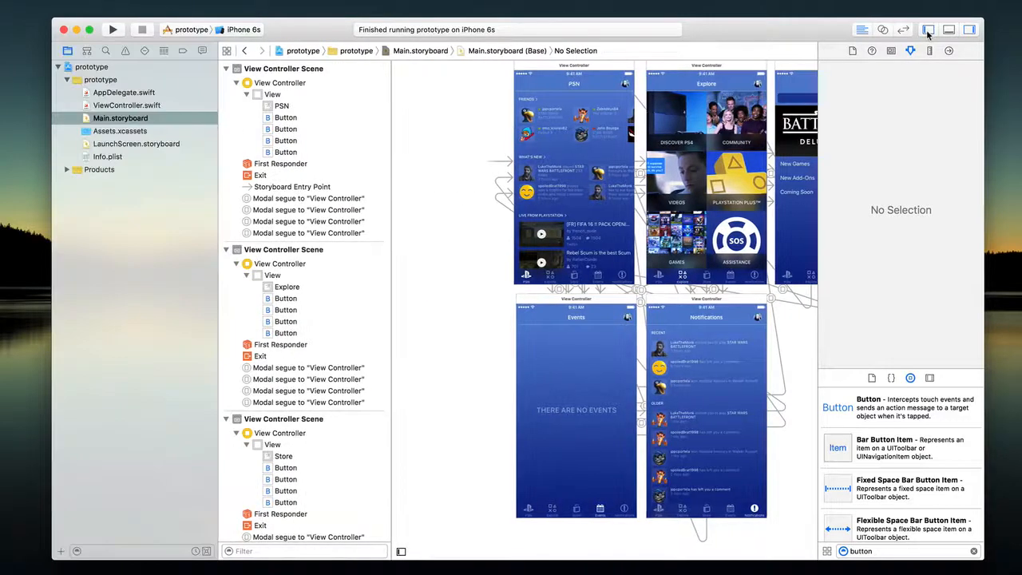
click(124, 132)
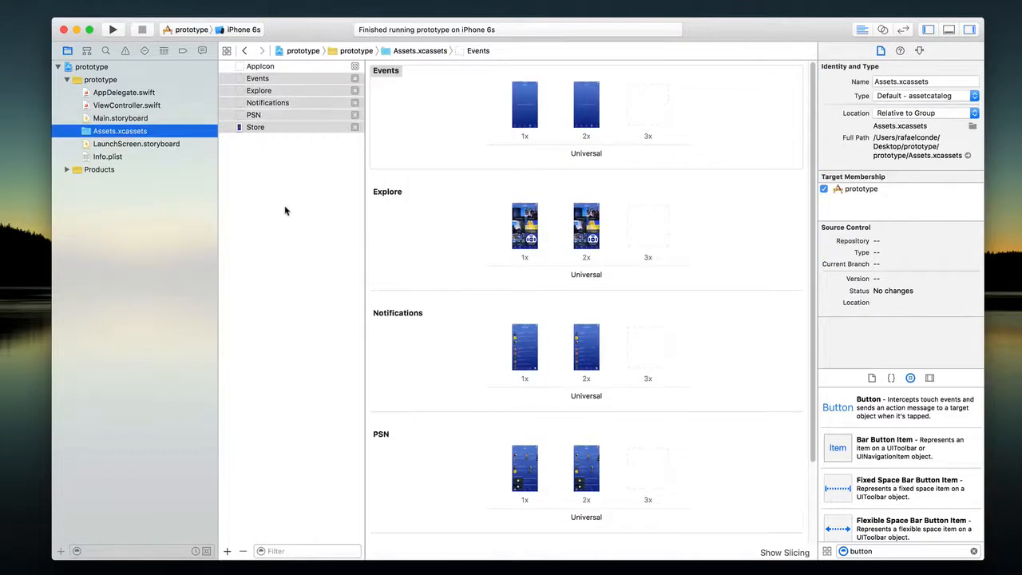
click(285, 211)
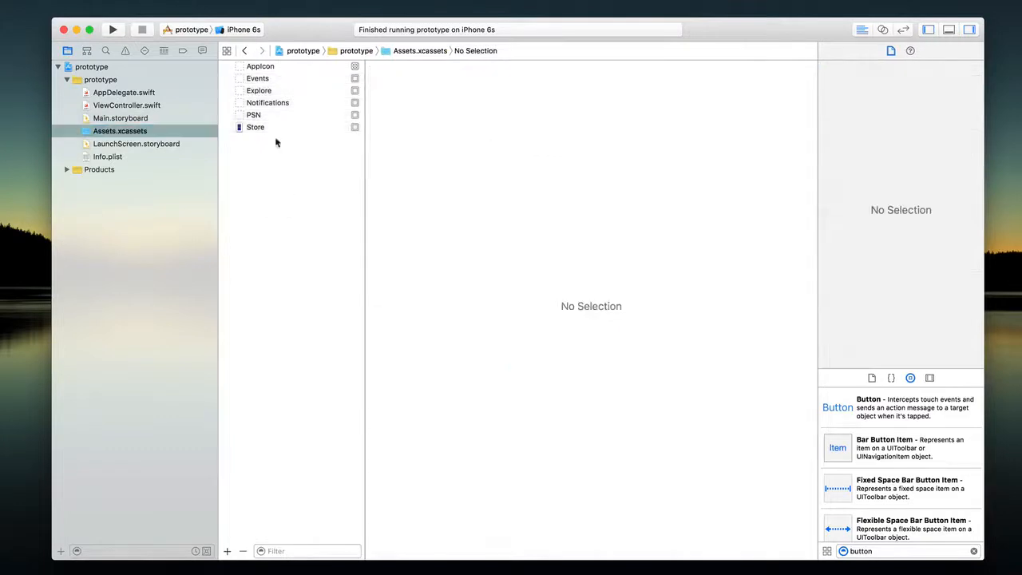
click(263, 68)
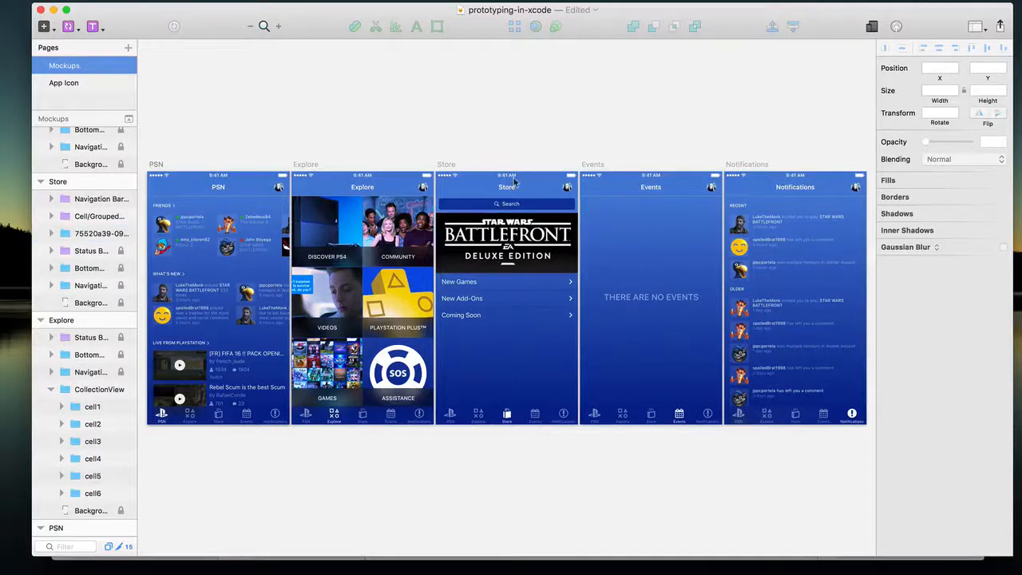
- In Sketch's App Icon page, start a slice export and exclude the screen mockups and tab bar icons, keeping the app icon slices
click(64, 83)
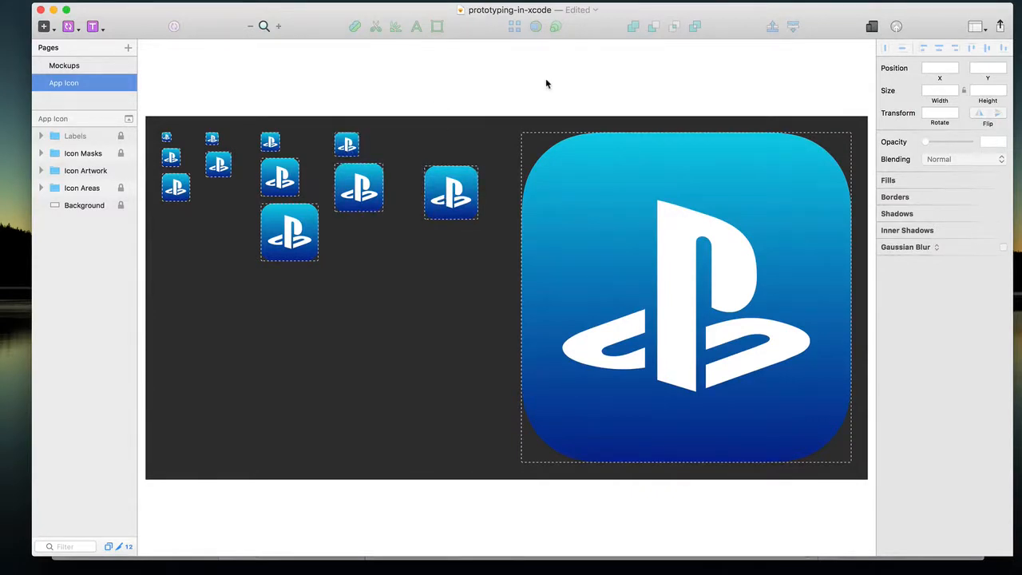
key(super+shift+e)
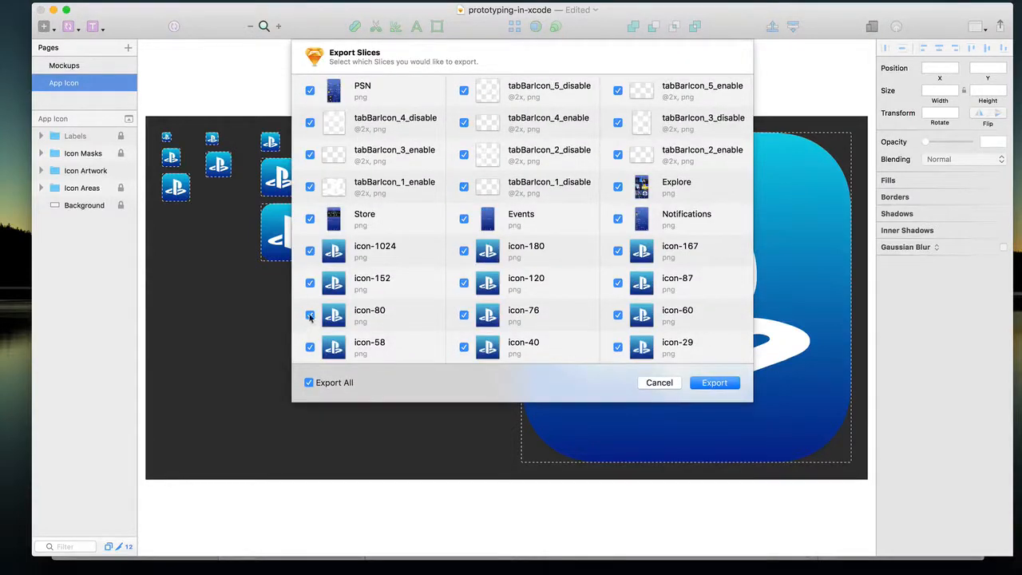
click(310, 90)
click(310, 122)
click(310, 154)
click(310, 186)
click(310, 218)
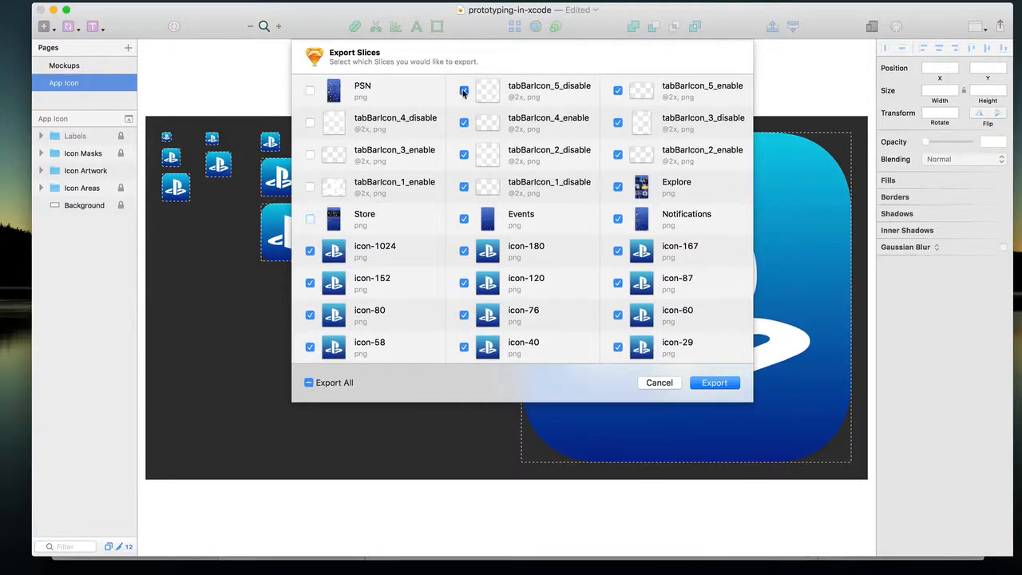
click(464, 90)
click(464, 123)
click(464, 154)
click(464, 186)
click(464, 218)
click(618, 218)
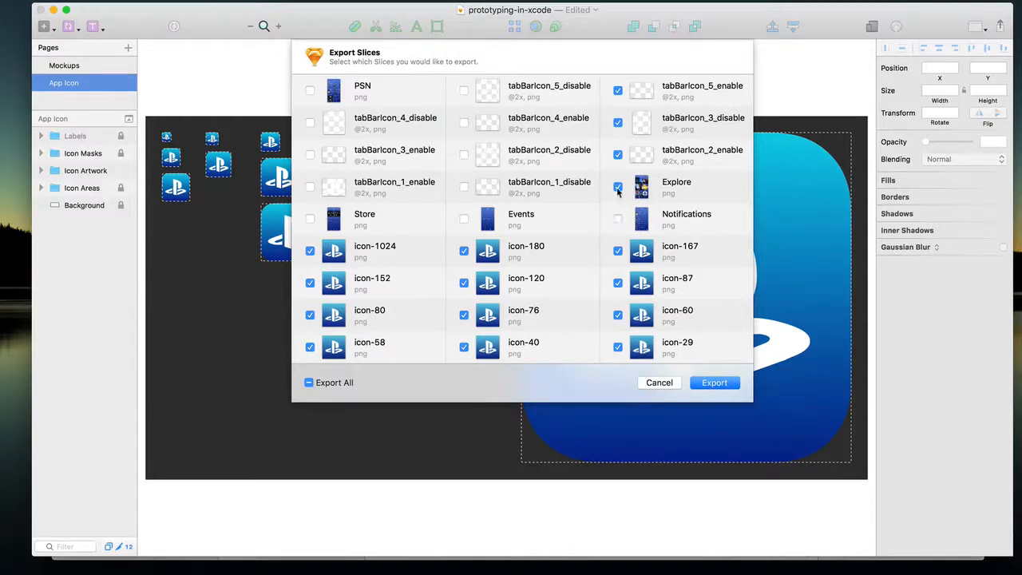
click(618, 187)
click(618, 154)
click(618, 122)
- Export the chosen icon slices into a new Desktop folder named appIcon
click(722, 389)
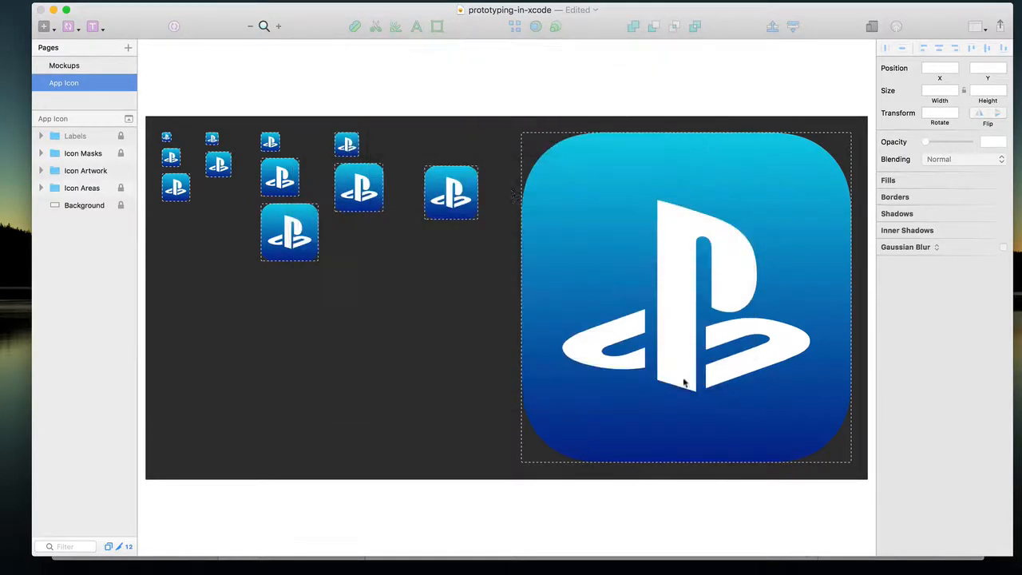
click(359, 330)
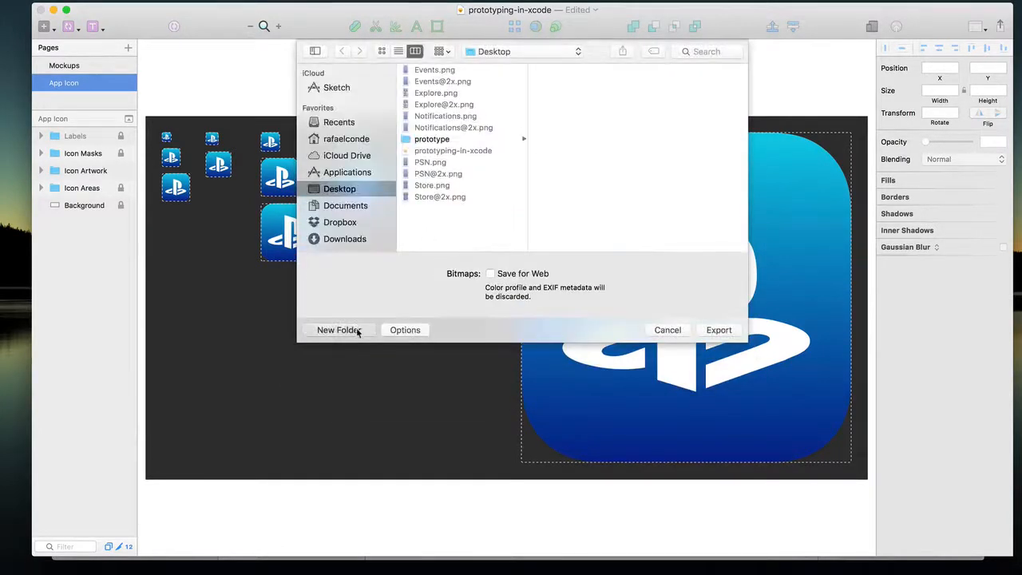
text(appl)
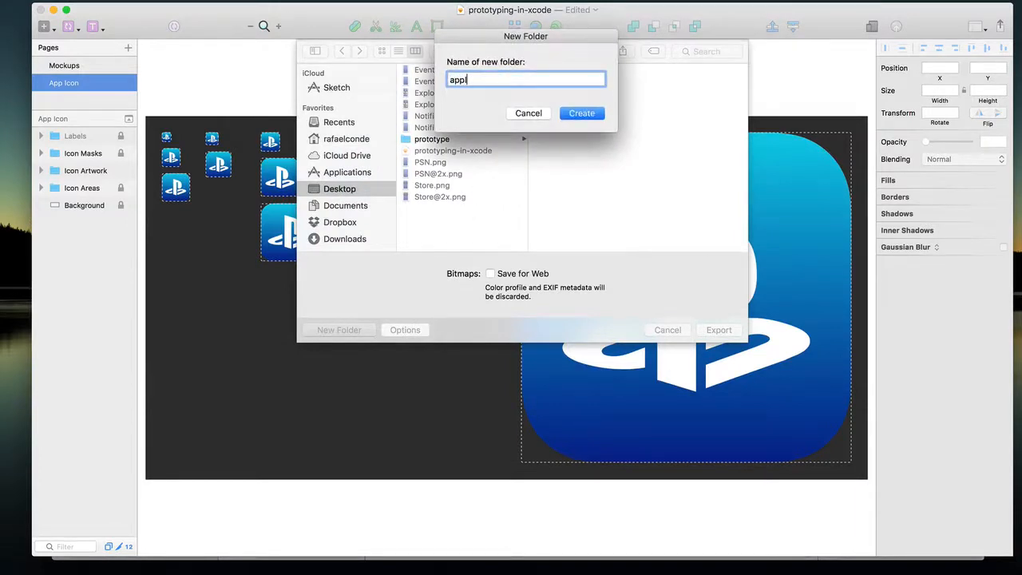
key(Return)
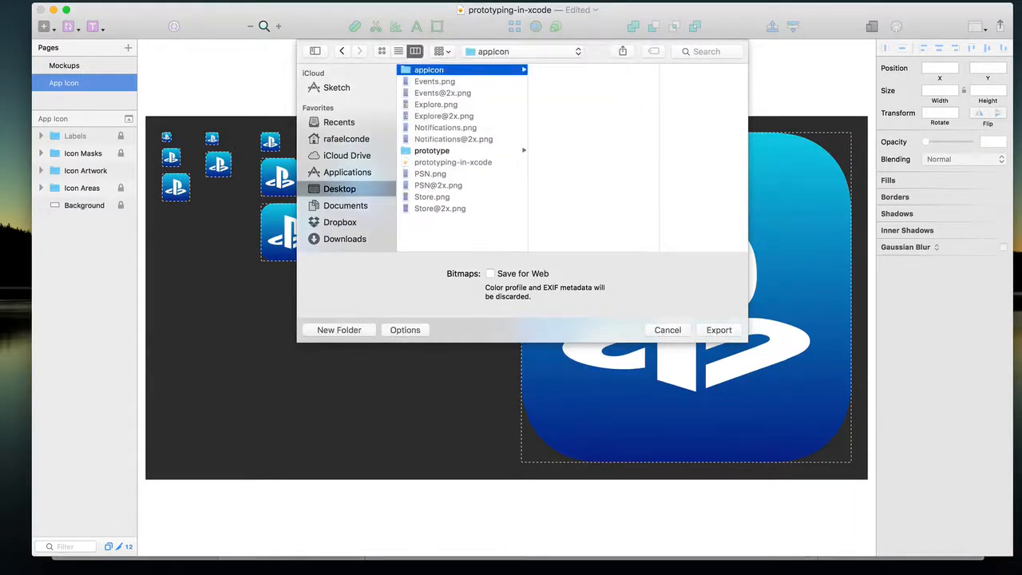
click(720, 329)
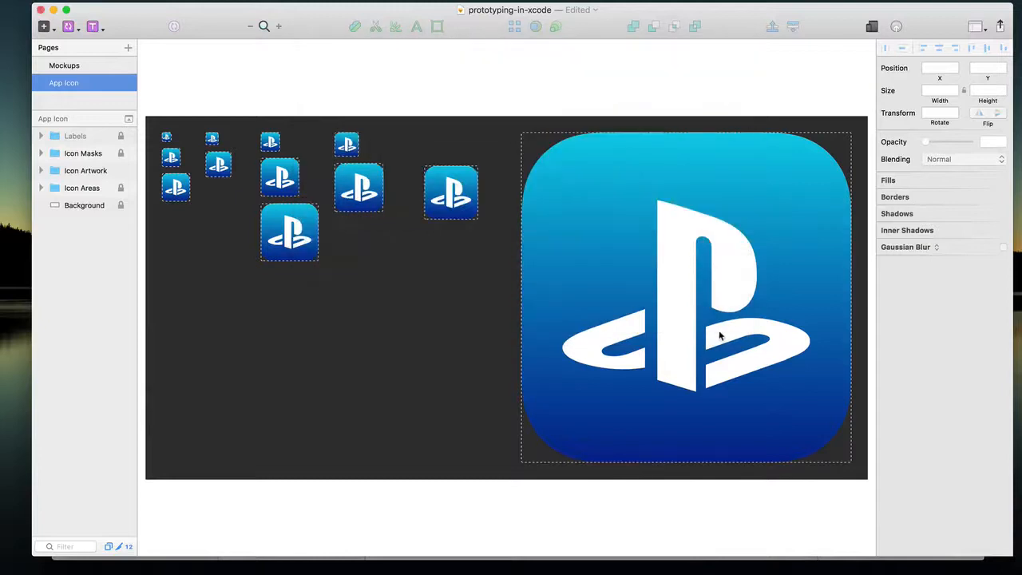
- Switch to Finder and select all the exported icon files in the appIcon folder
key(super+Tab)
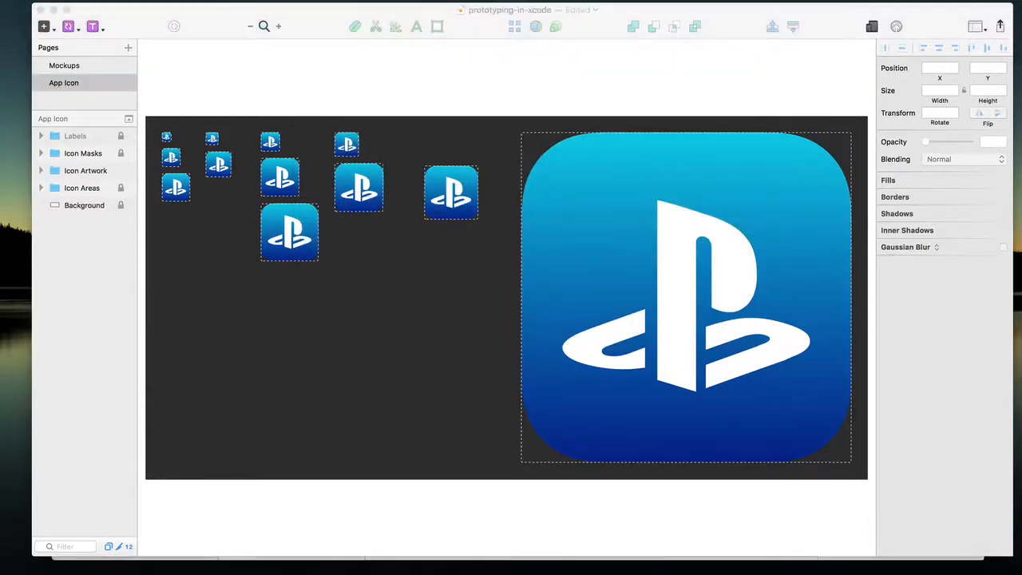
click(546, 189)
drag(546, 188, 538, 32)
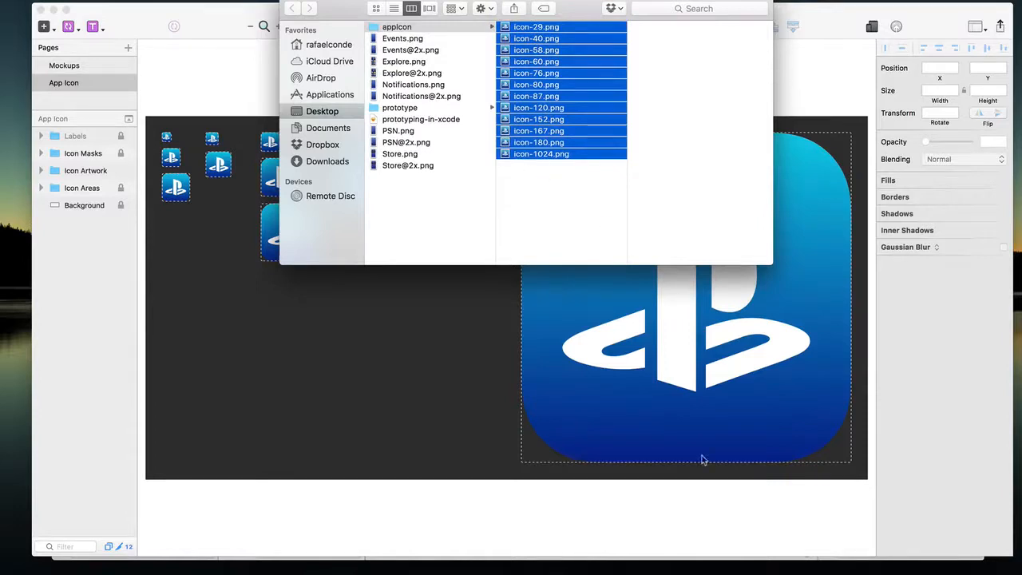
- Switch to Xcode, open the AppIcon set and check its 29pt and 40pt slots, ending on the 29pt 2x slot
key(super+Tab)
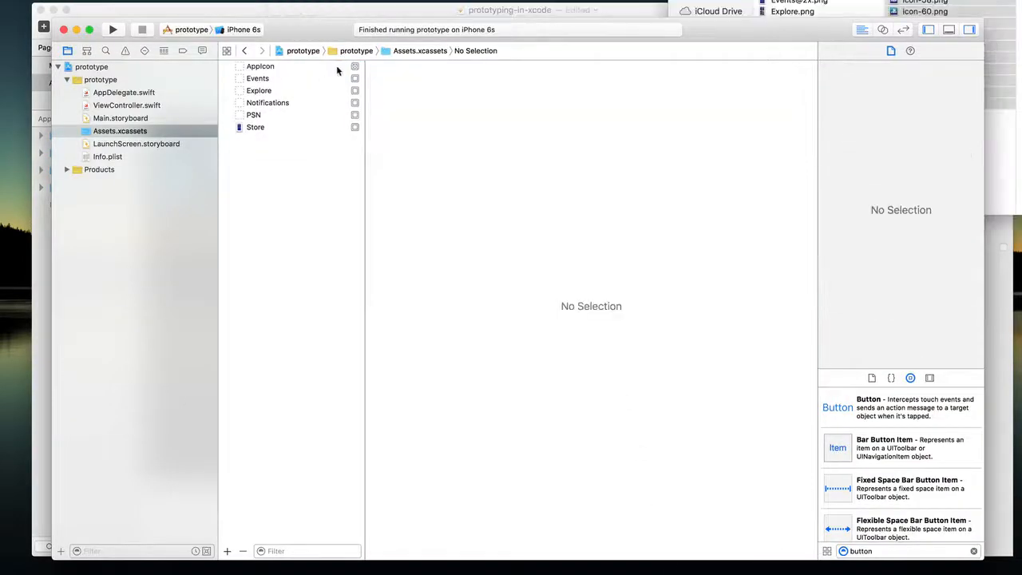
click(303, 68)
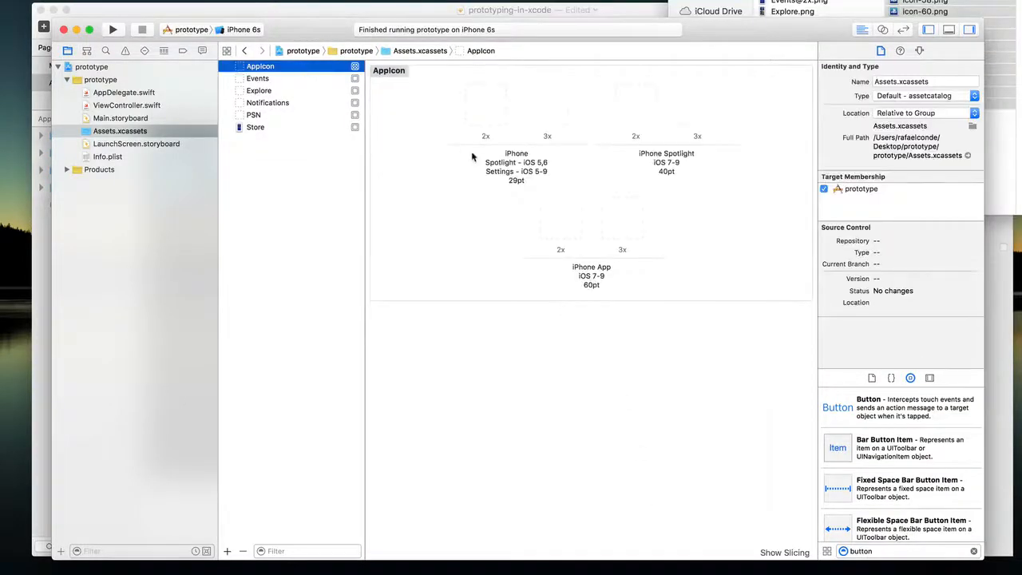
click(486, 111)
click(562, 114)
click(613, 115)
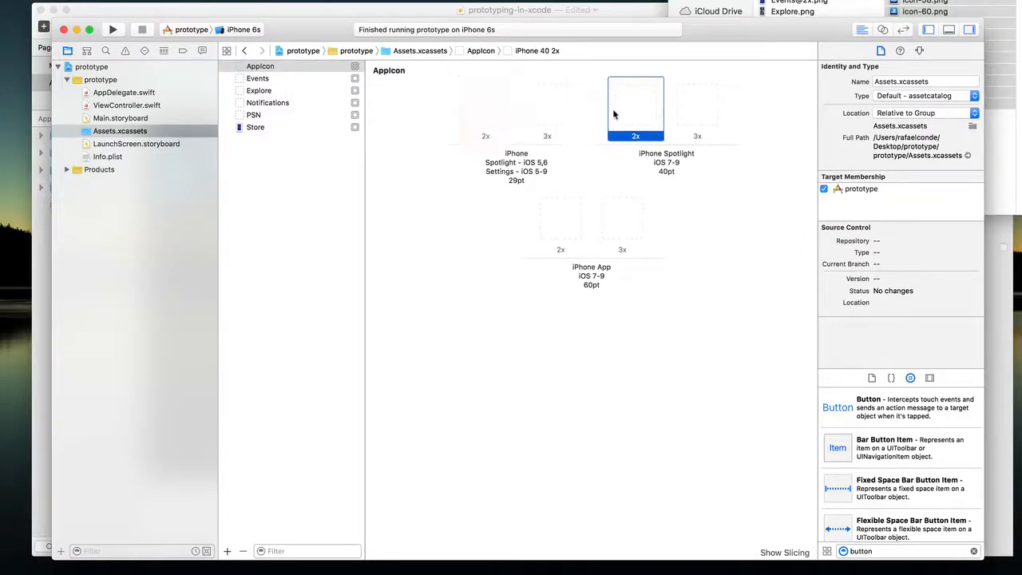
click(698, 114)
click(485, 118)
- Place Finder's appIcon window below the AppIcon slots, bring it in front of Xcode and clear the icon file selection
key(super+Tab)
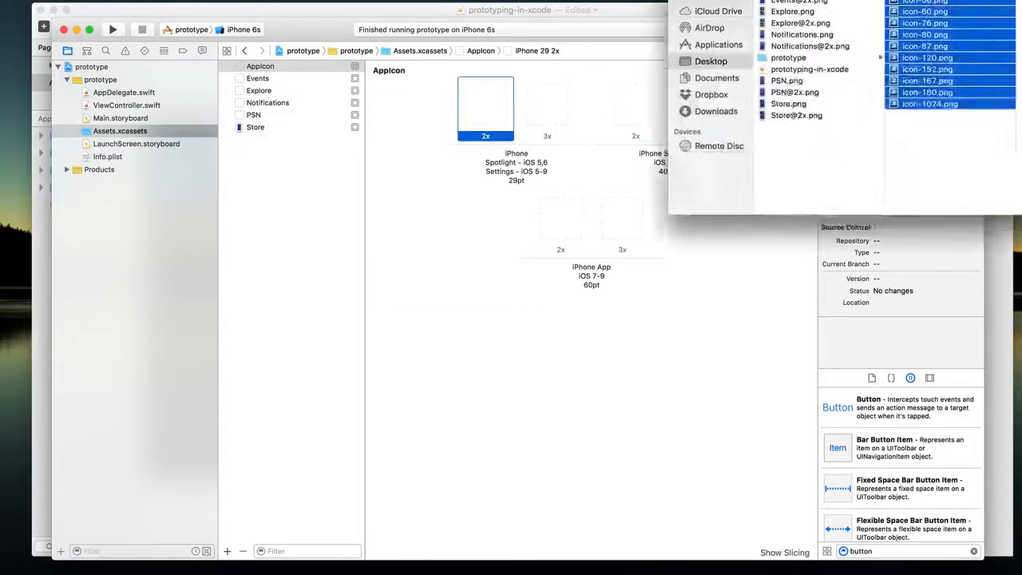
drag(867, 1, 425, 321)
click(483, 129)
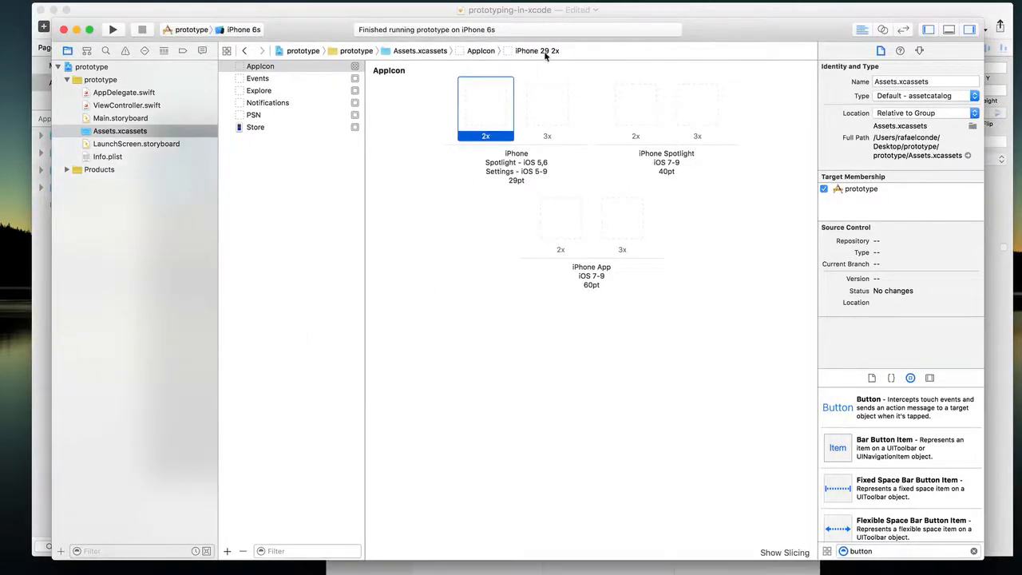
key(super+Tab)
click(593, 513)
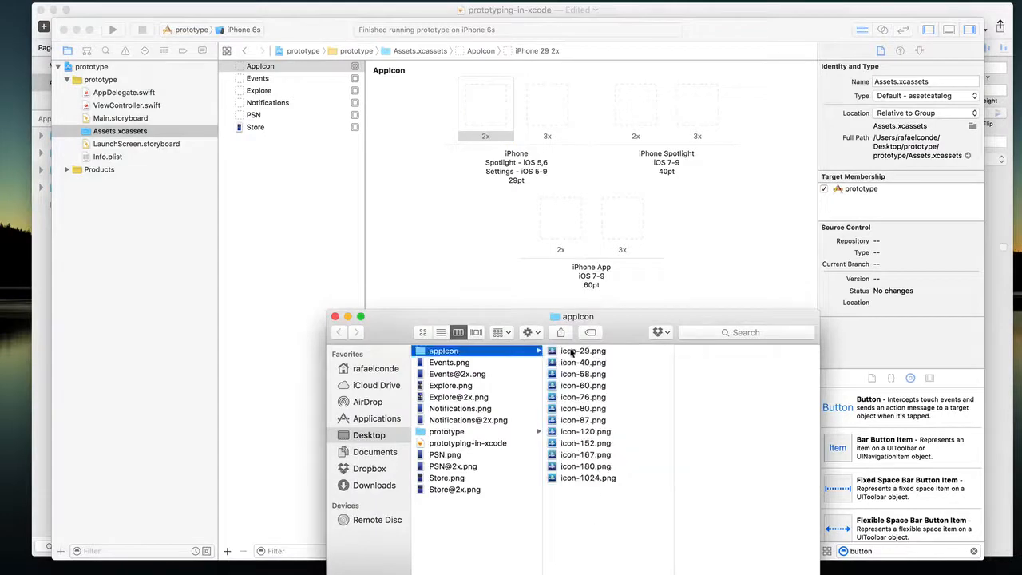
- Calculate 29*2 in Spotlight to find the pixel size for the 29pt 2x icon, and close the search
key(super+space)
text(29)
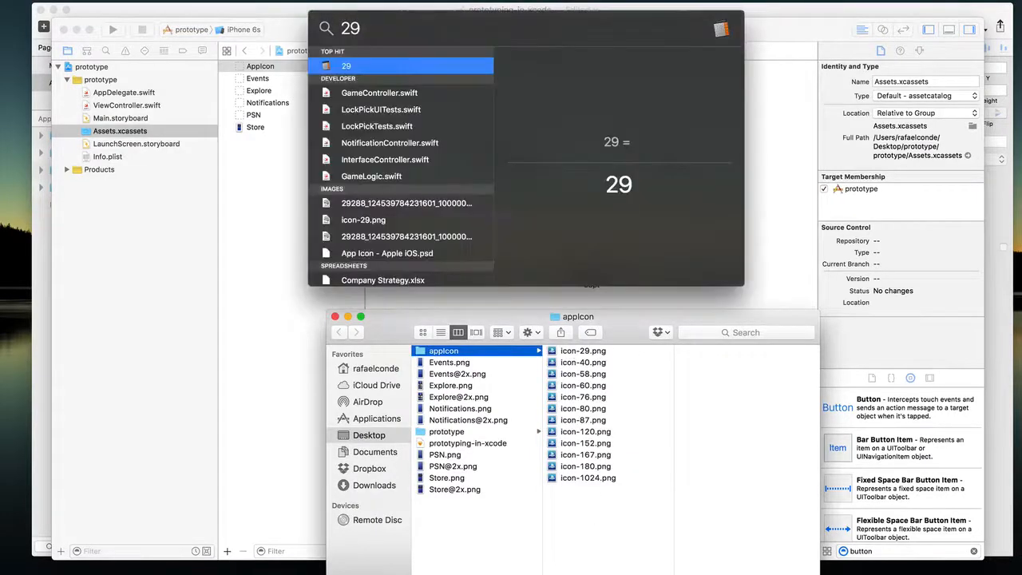
text(*2)
key(Escape)
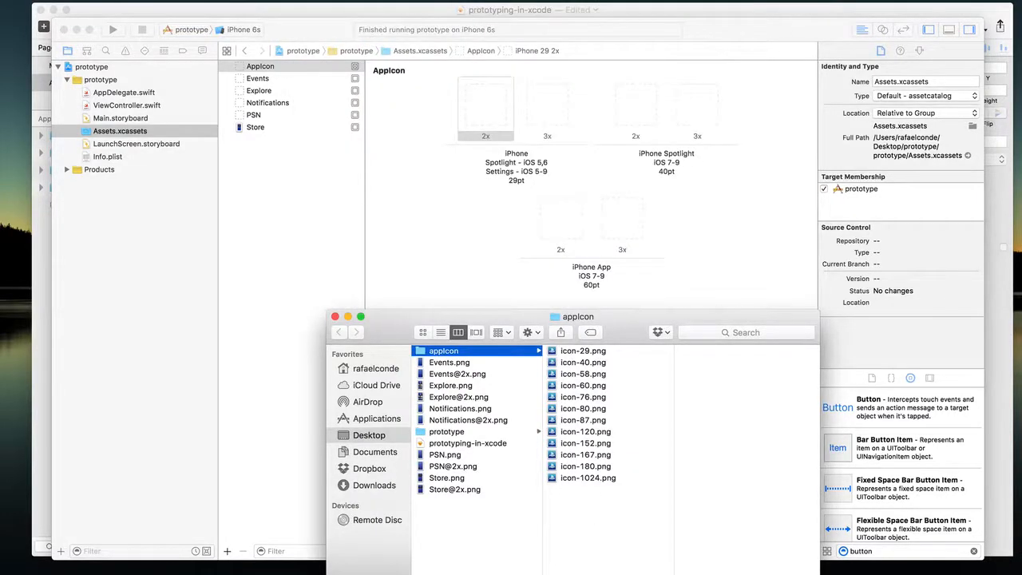
- Assign icon-58.png to the 29pt 2x slot and icon-80.png to the 40pt iPhone Spotlight 2x slot
click(564, 375)
drag(565, 376, 488, 124)
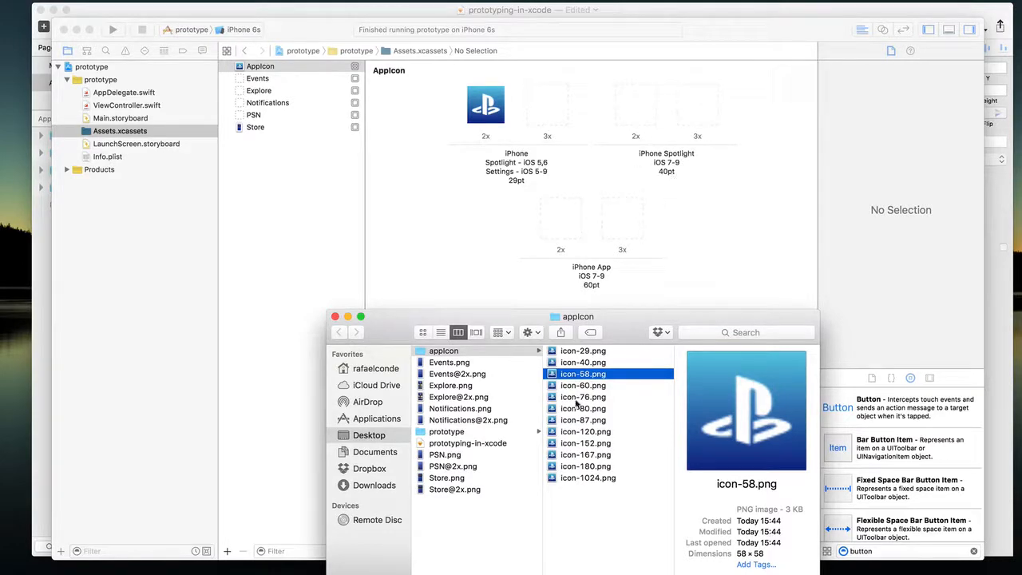
drag(577, 410, 636, 120)
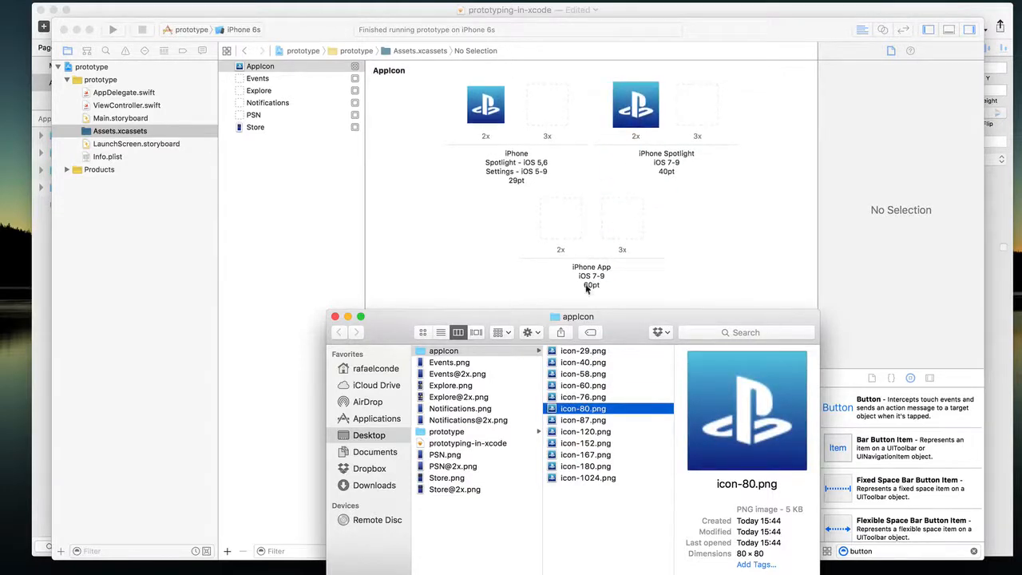
- Assign icon-120.png to the 60pt iPhone App 2x slot and move the Finder window away from the asset catalog
click(580, 432)
drag(581, 432, 558, 240)
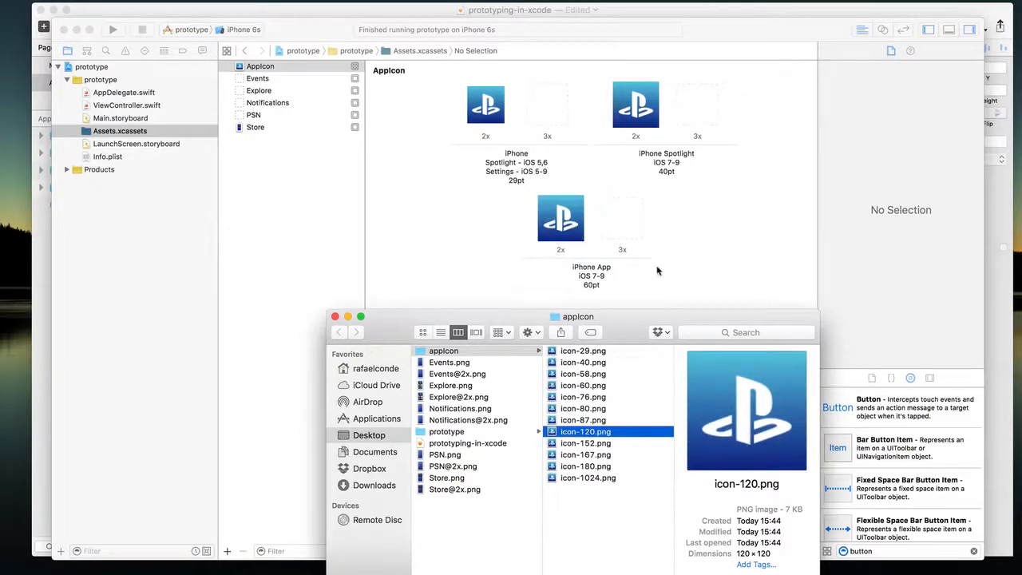
drag(621, 322, 1021, 242)
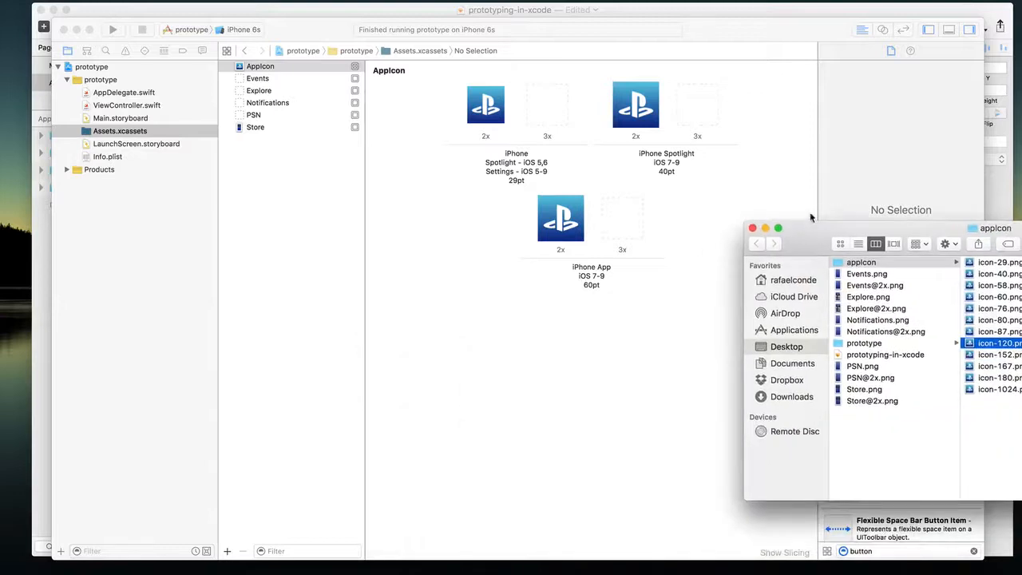
- Close the appIcon Finder window and run the prototype on the iPhone 6s simulator
click(752, 228)
click(776, 200)
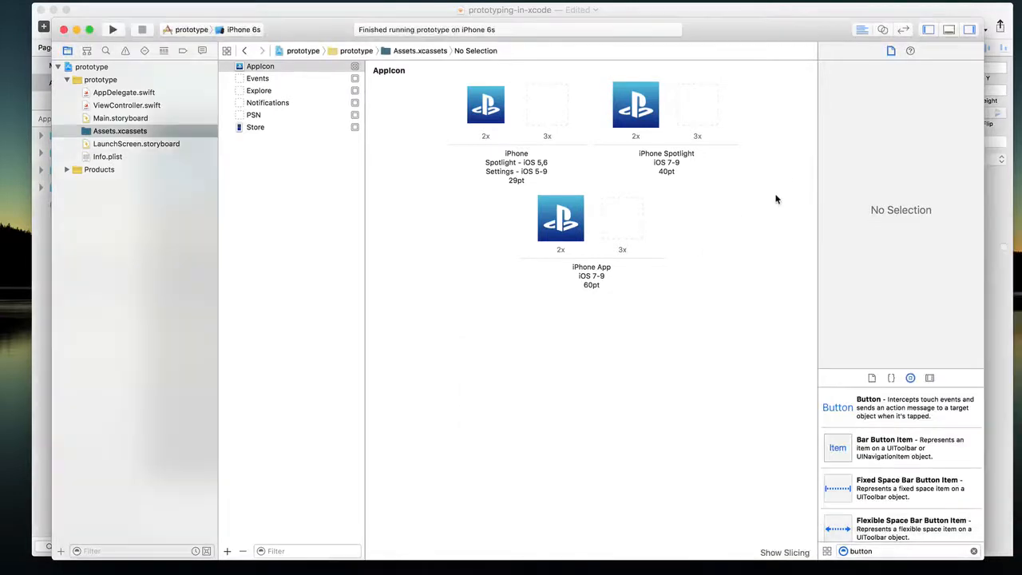
click(113, 30)
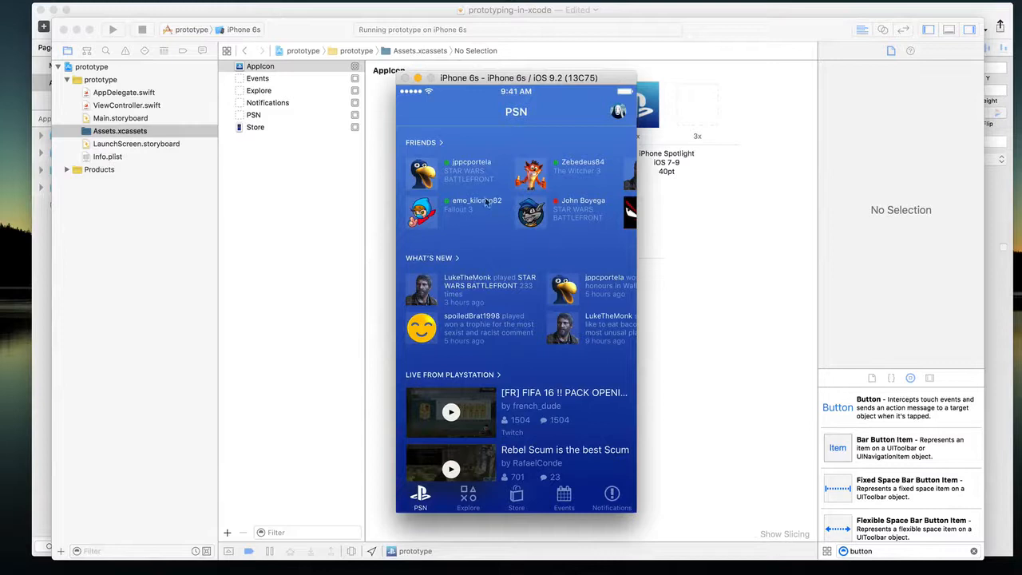
- Test the Explore, PSN and Store tabs in the simulator, and return to its home screen to check the app icon
click(463, 497)
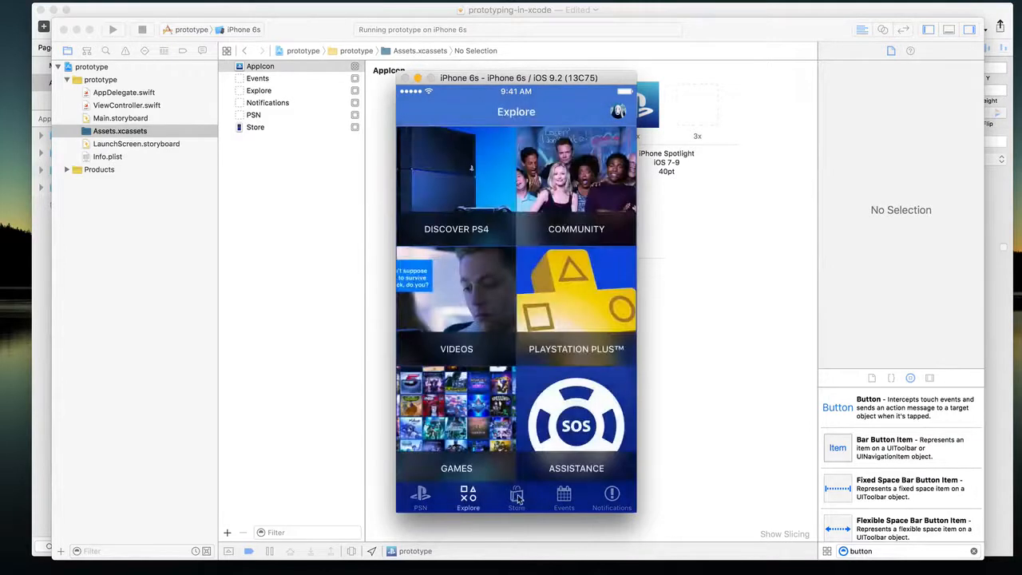
click(423, 499)
click(516, 497)
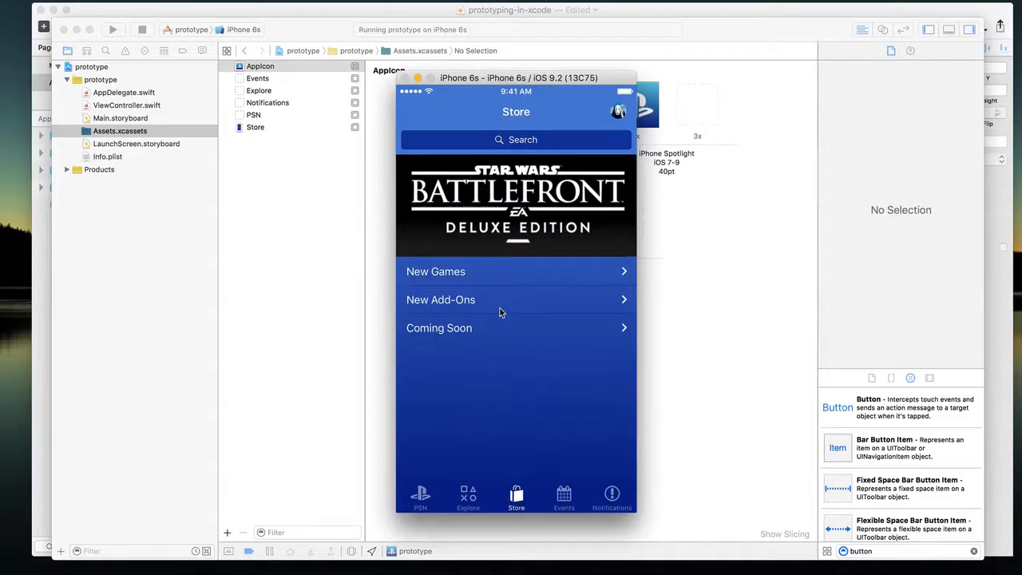
key(super+shift+h)
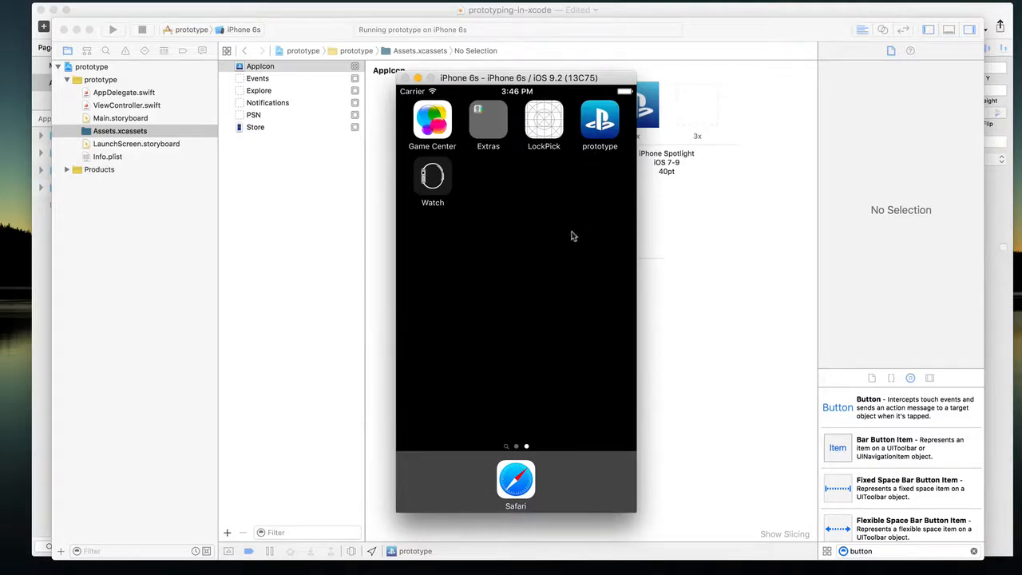
- Stop the simulator run in Xcode and run the prototype on the connected physical iPhone instead
click(687, 280)
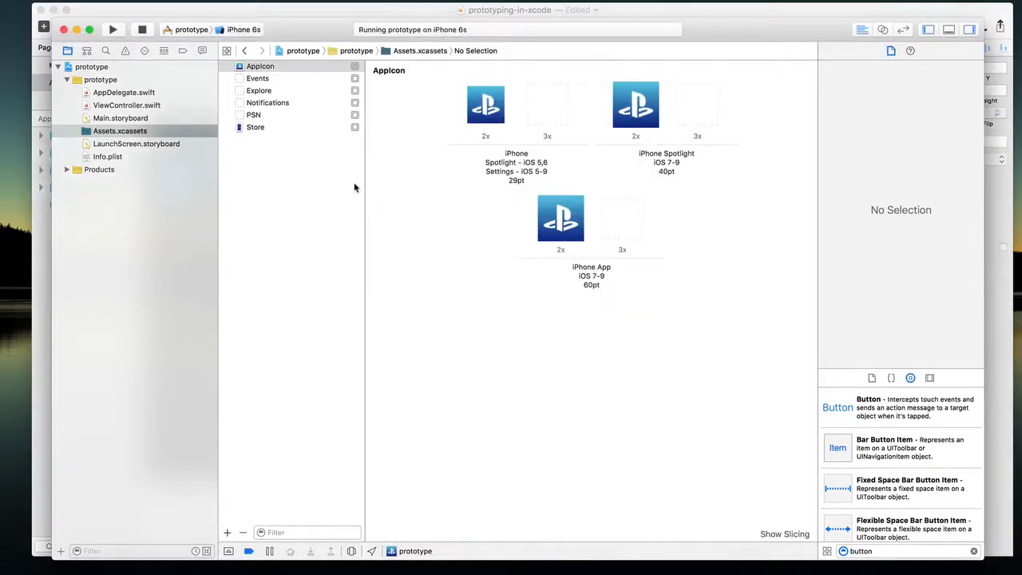
click(142, 29)
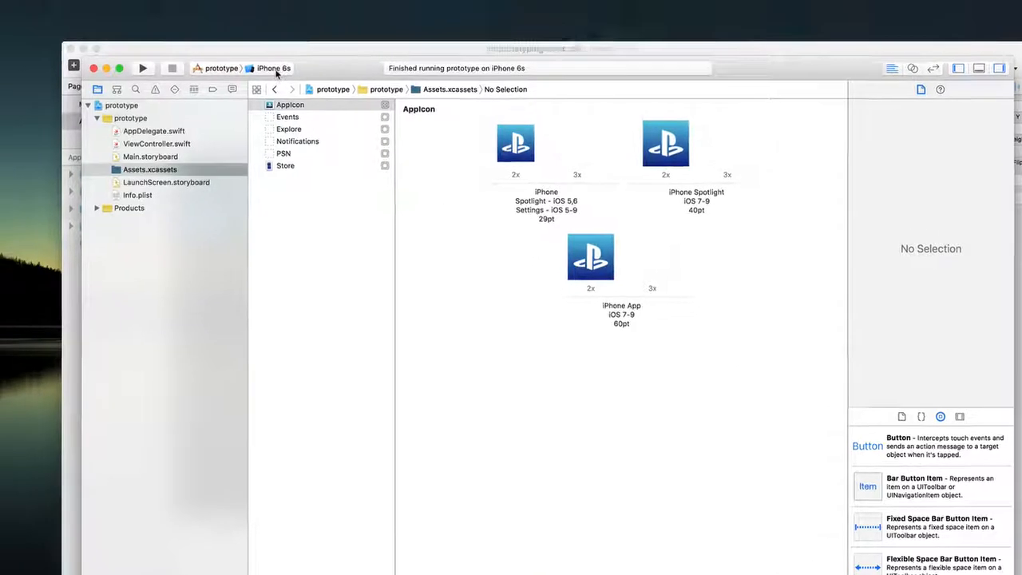
click(242, 31)
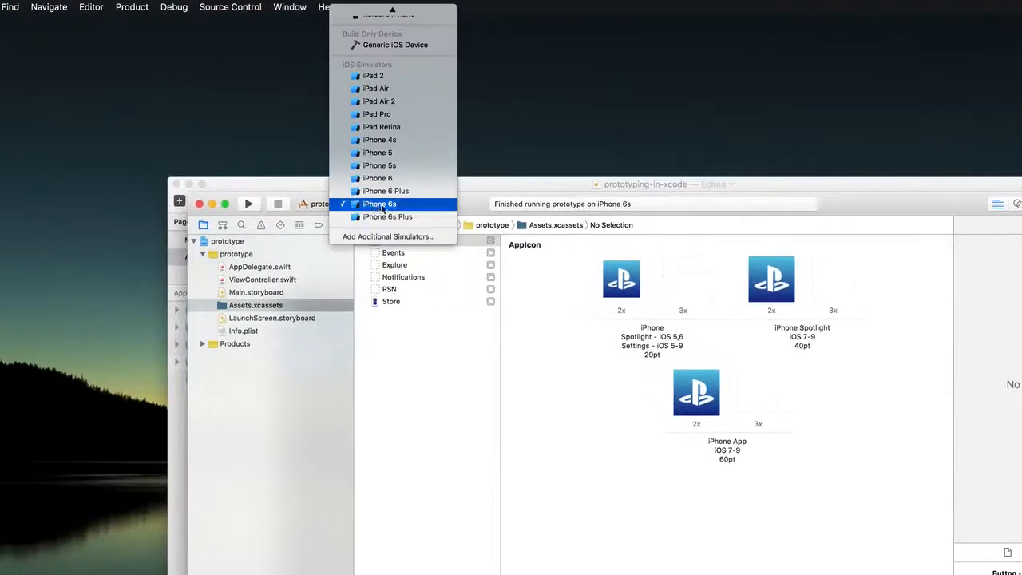
scroll(377, 211, up, 1)
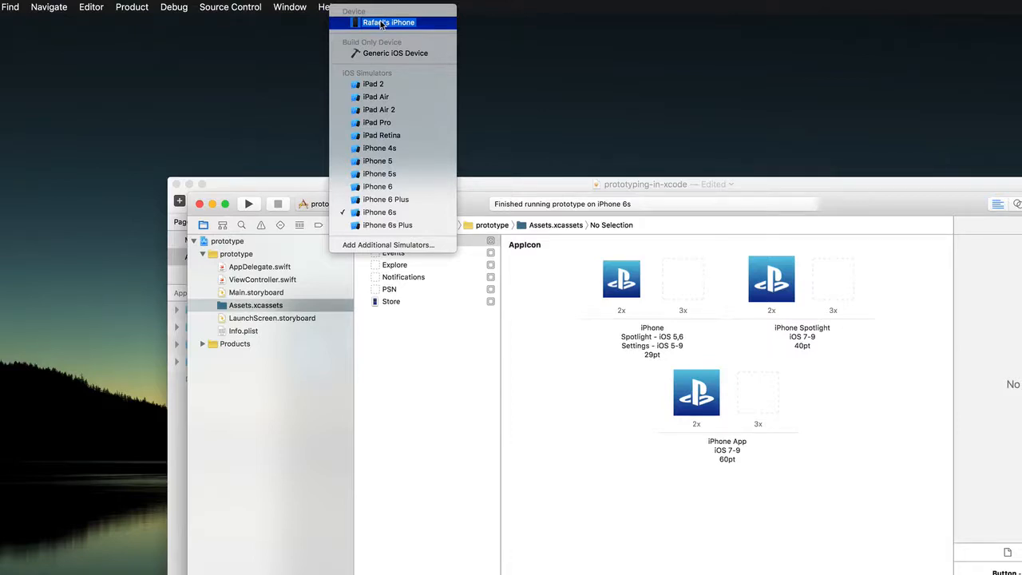
click(417, 30)
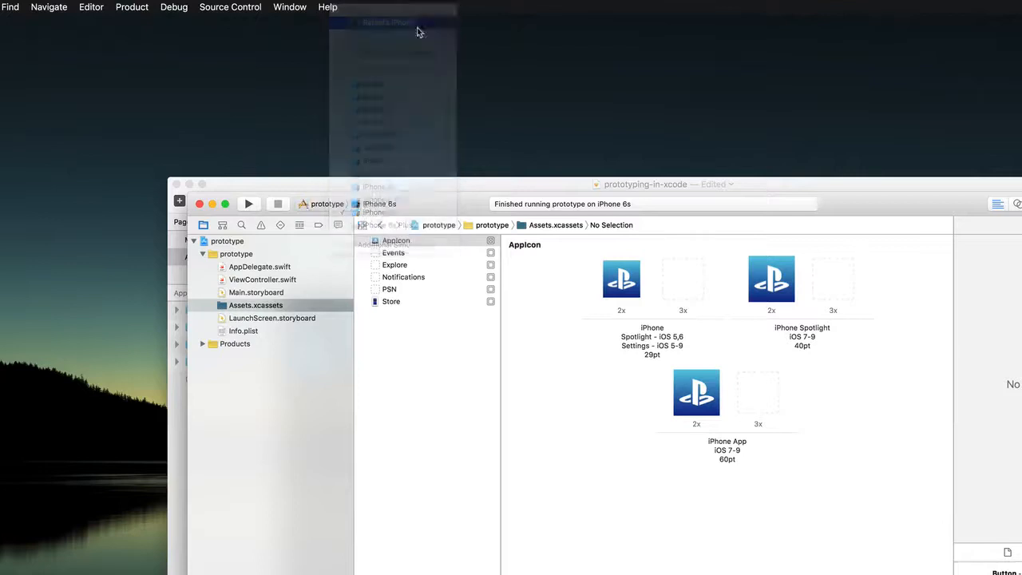
click(249, 204)
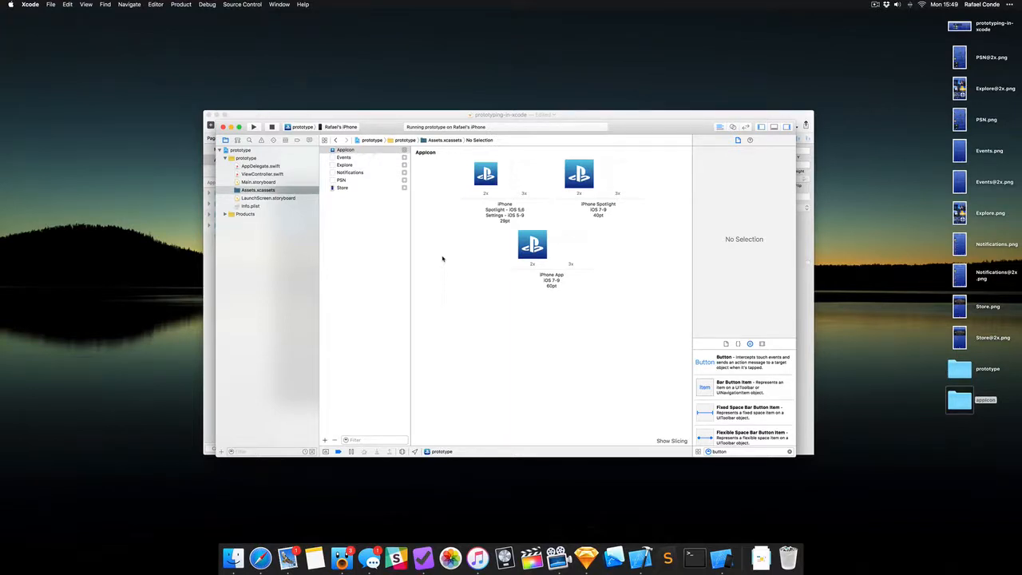
- Switch to the prototyping-in-xcode document in Sketch and show the Mockups page with the app screens
click(851, 244)
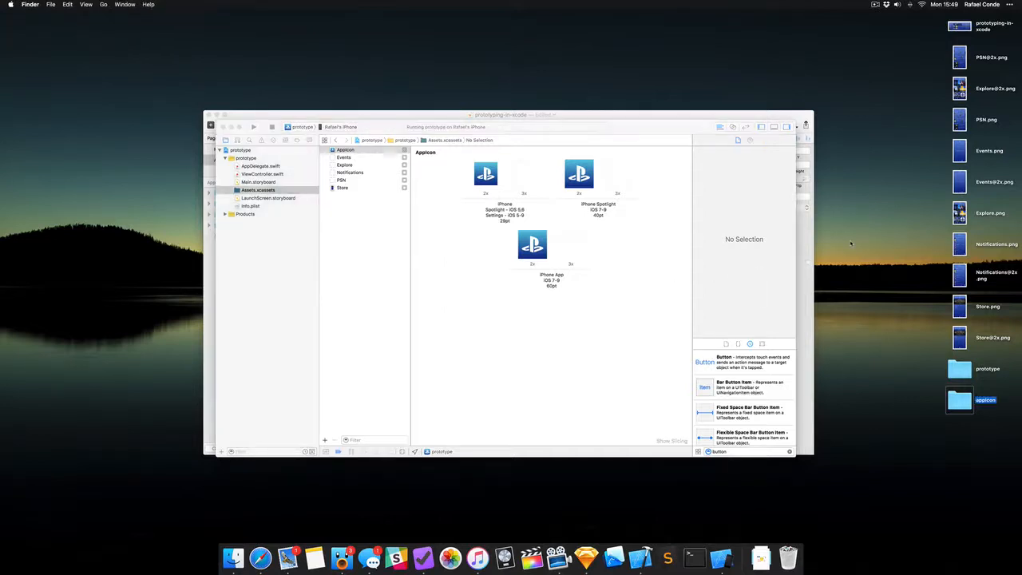
click(695, 183)
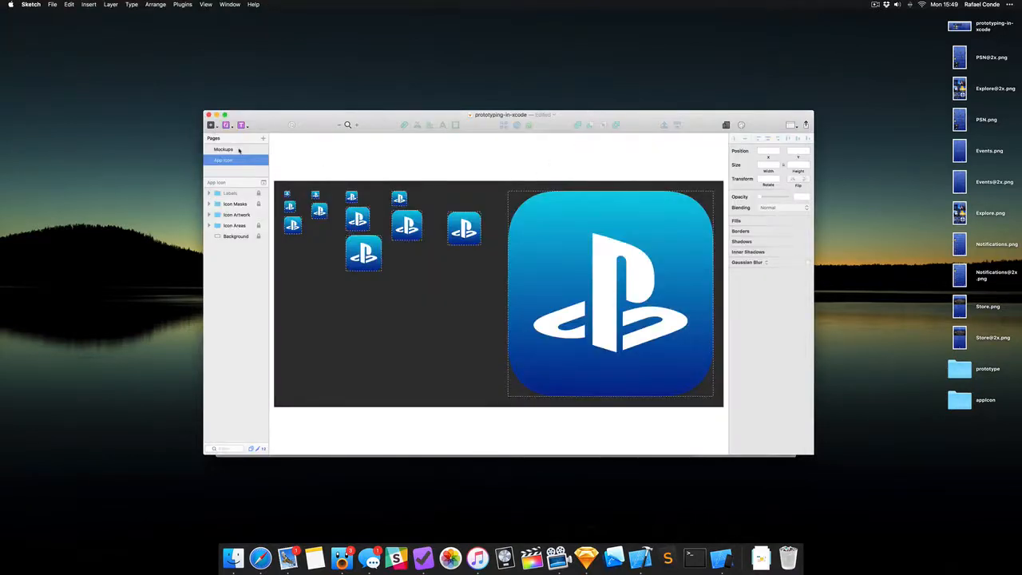
click(236, 149)
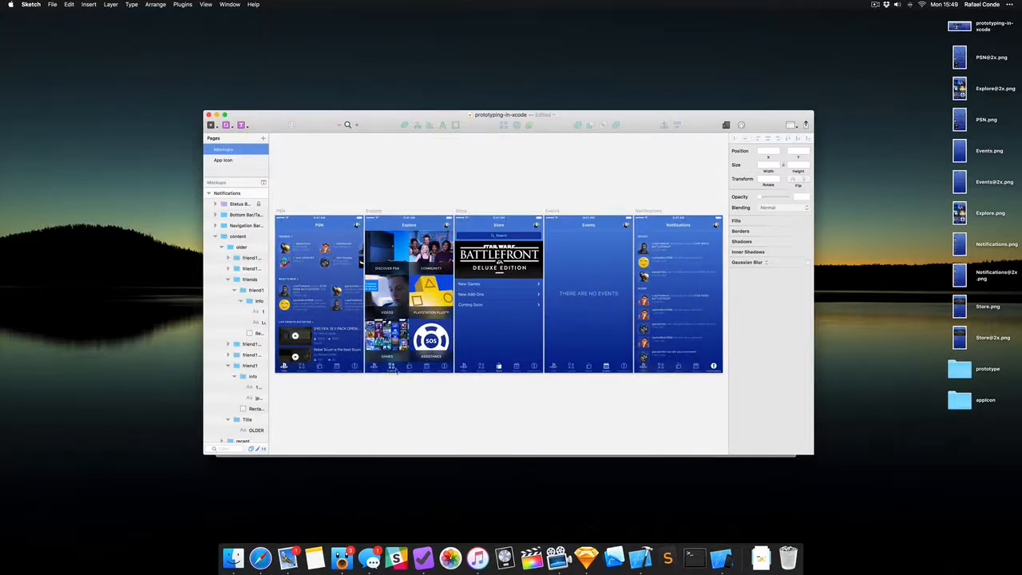